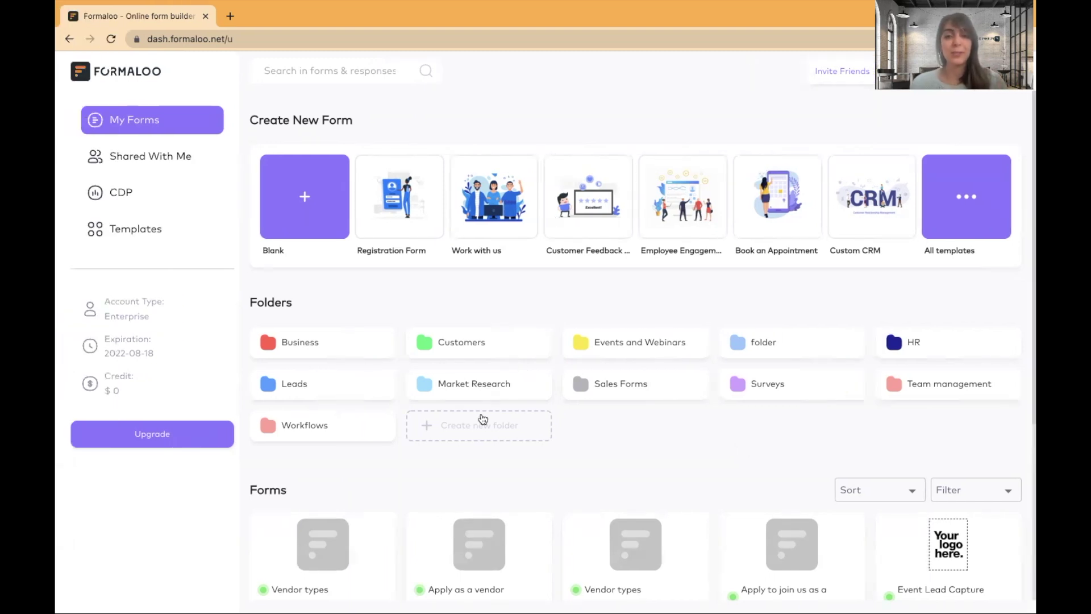
Step: Create a new folder titled 'Event management' with the purple colour swatch
left_click(485, 425)
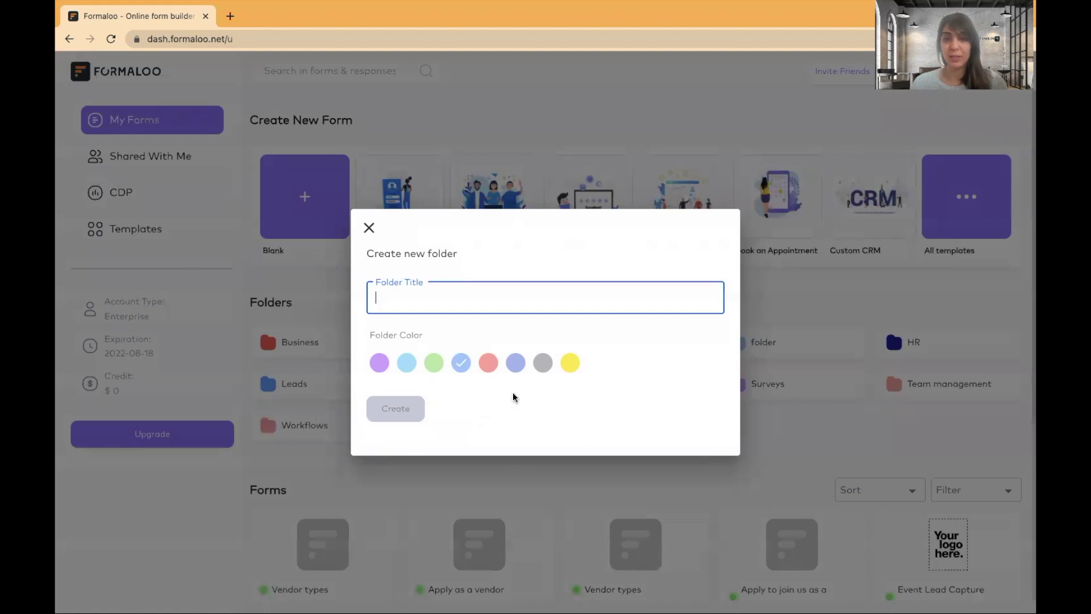
type("Event manag")
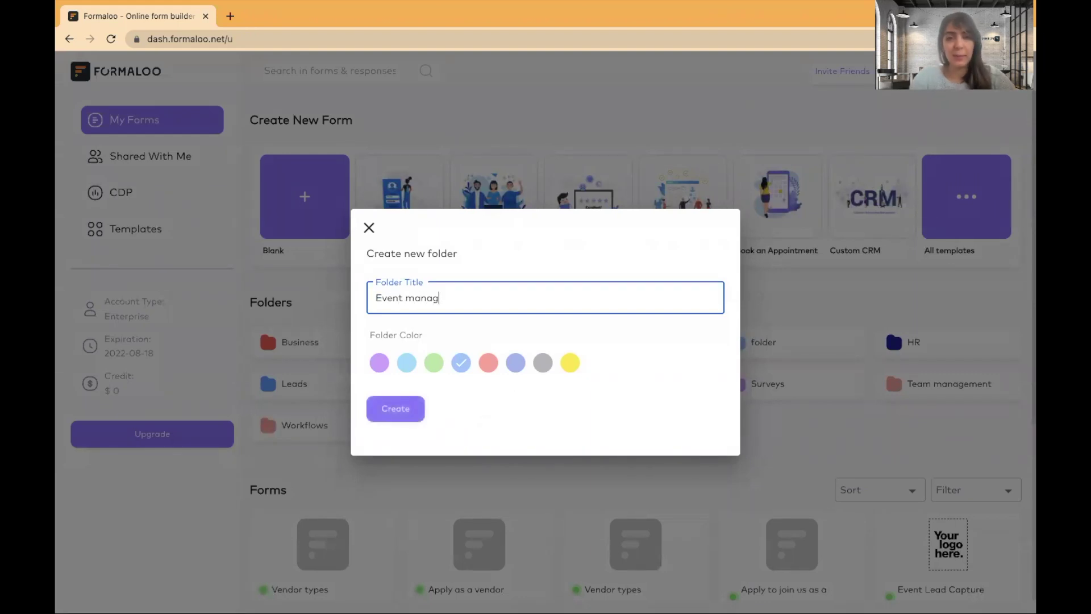
type("ement")
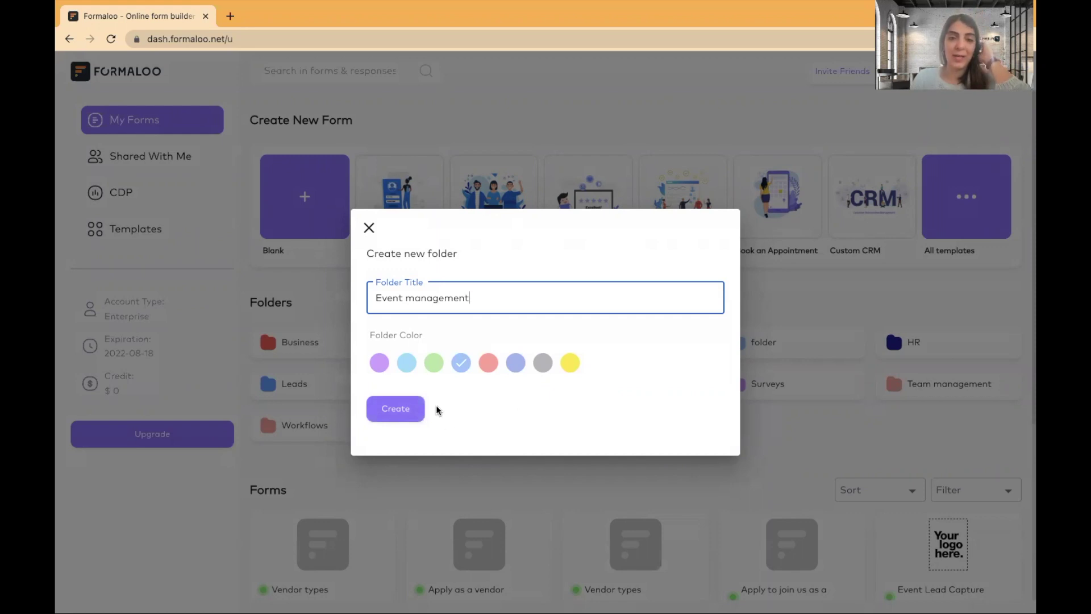
left_click(379, 363)
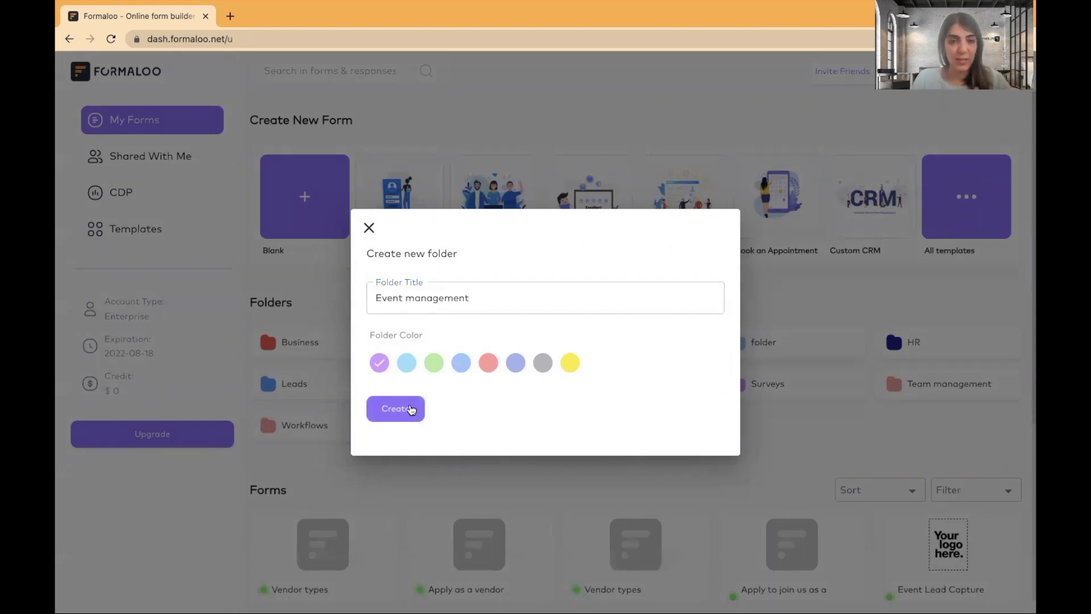
left_click(398, 410)
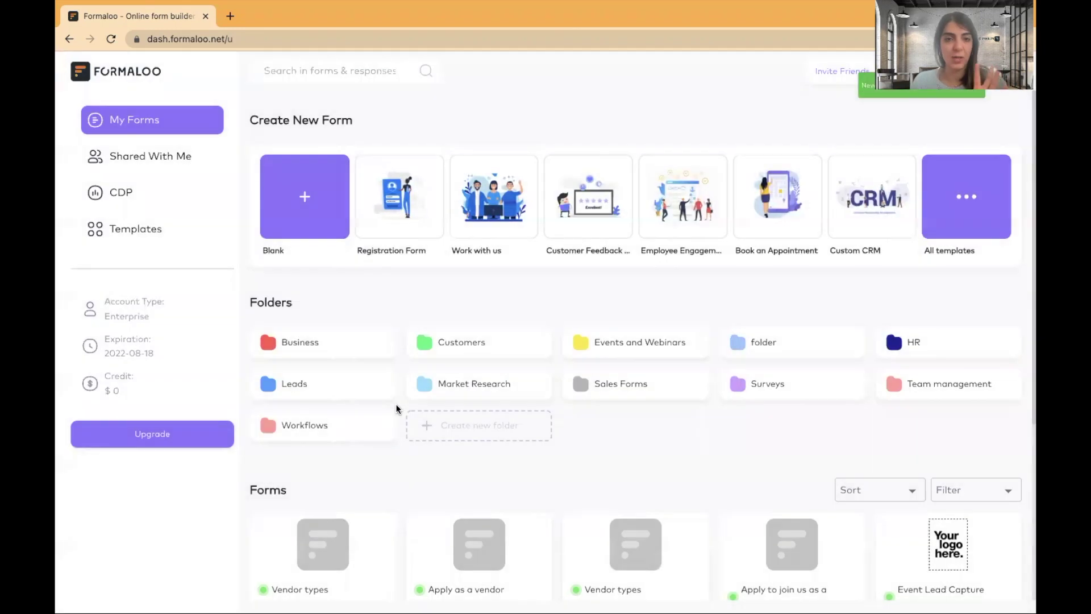
Step: Open the Event management folder and bring up the new-form templates under Forms
left_click(496, 412)
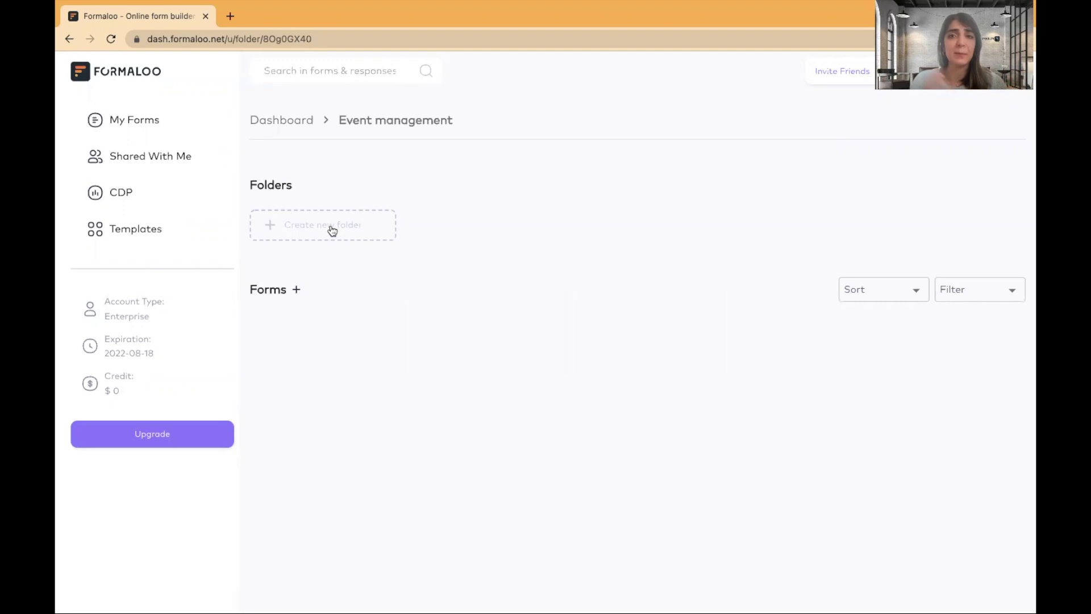
left_click(297, 291)
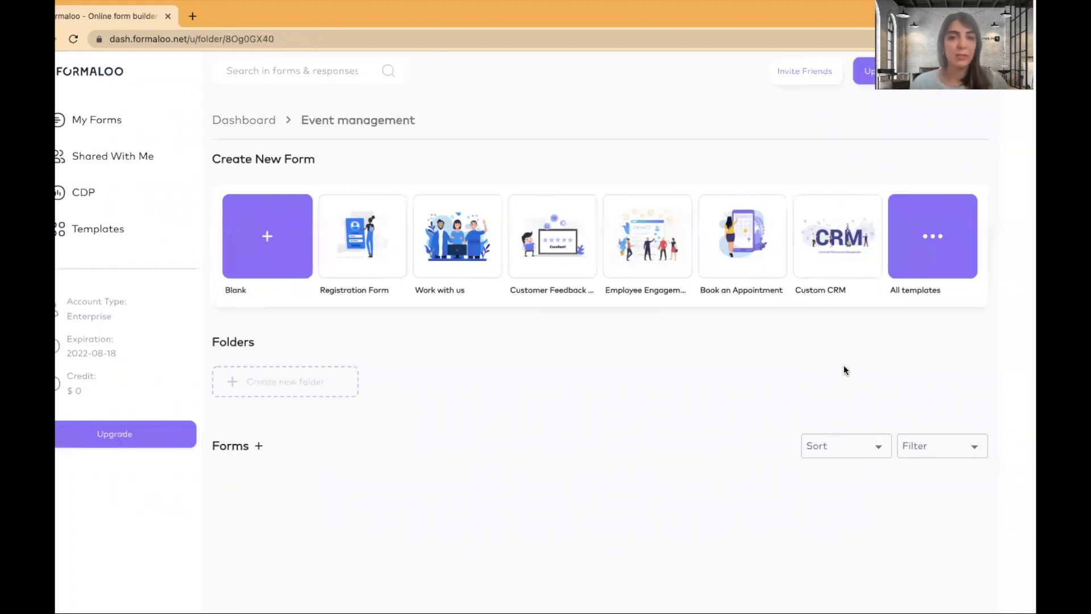
Step: Create a form from the Registration Form template, remove ' - Copy' from its title, and save
left_click(364, 246)
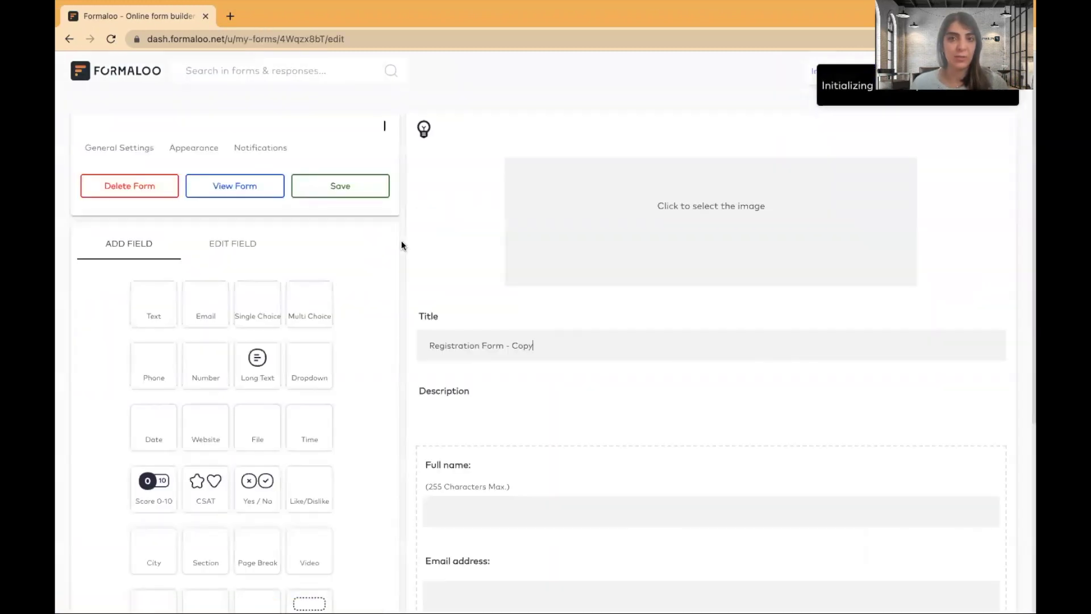
left_click_drag(536, 345, 504, 345)
key("BackSpace")
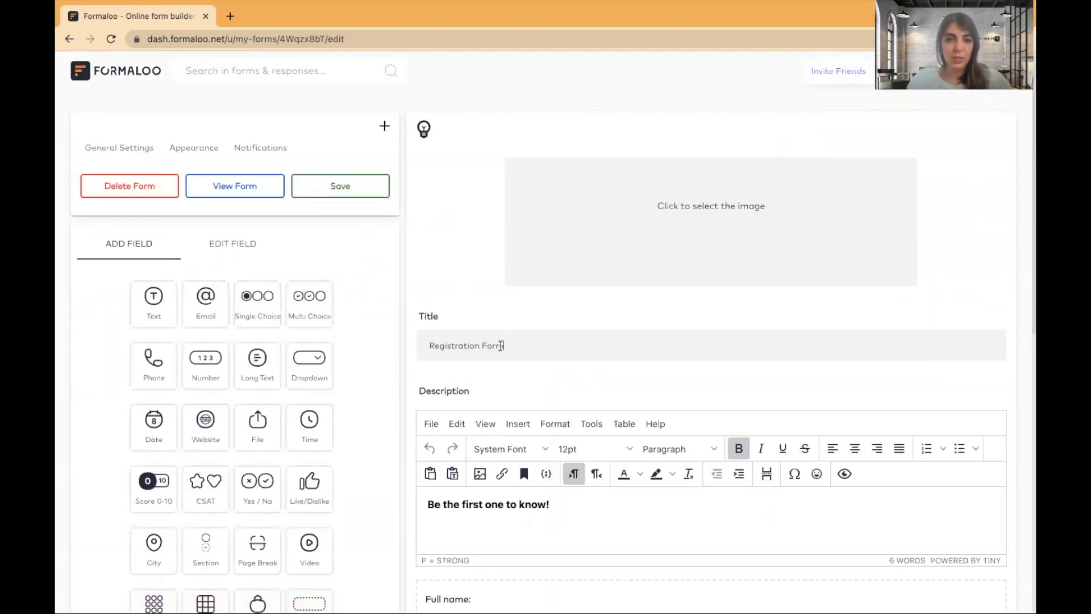
scroll(657, 347, "down", 4)
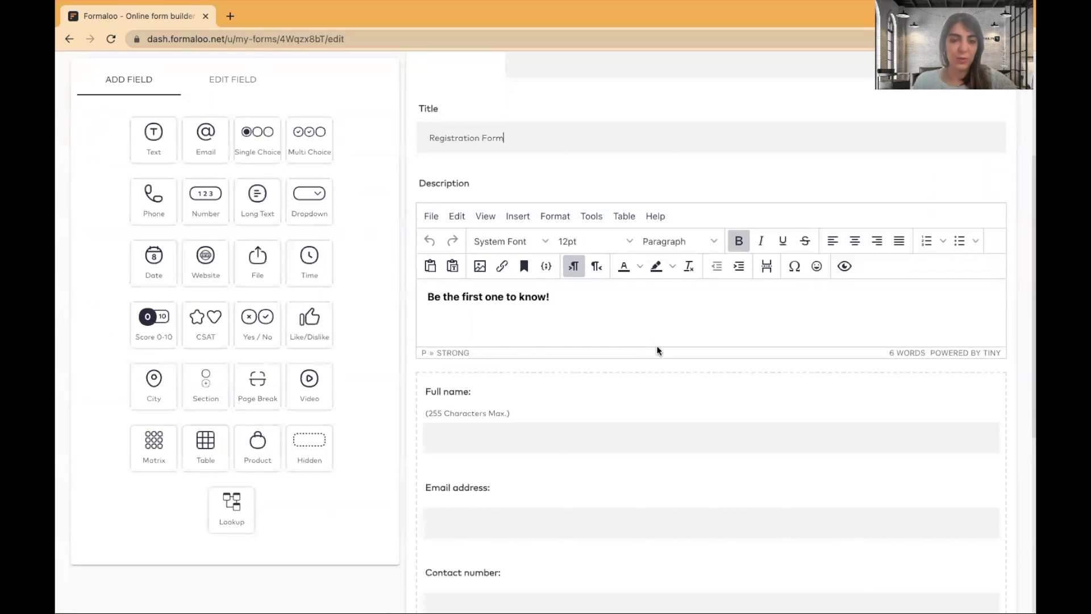
scroll(657, 350, "down", 6)
scroll(659, 351, "up", 4)
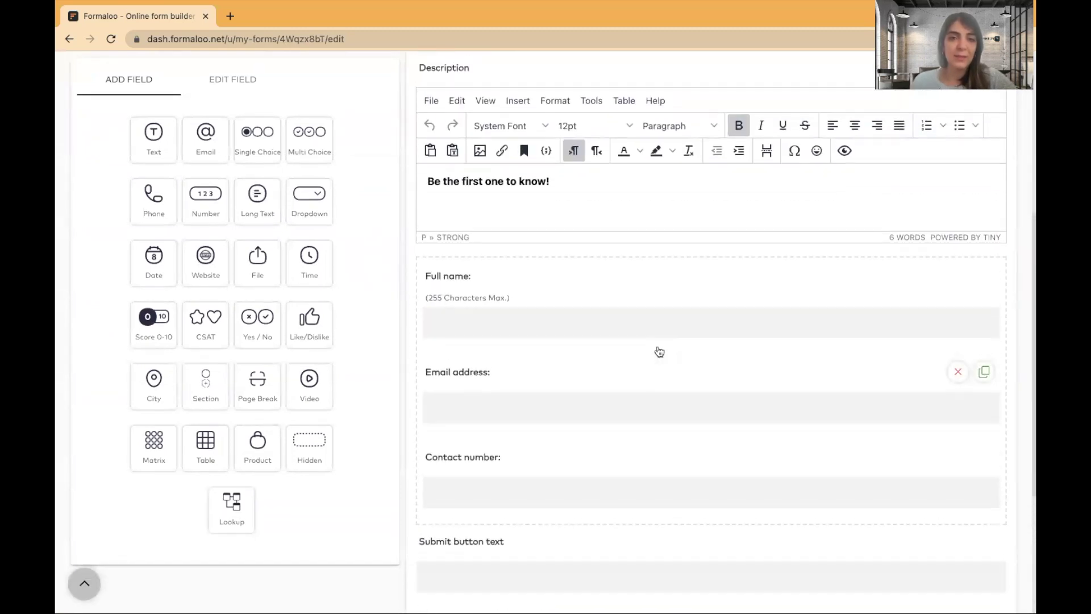
scroll(658, 352, "up", 2)
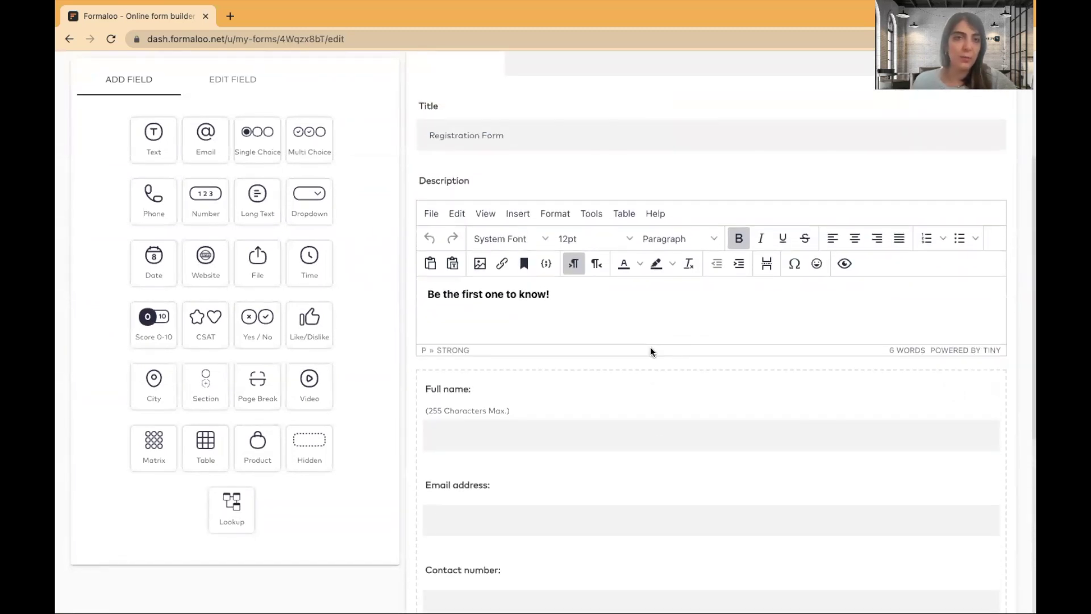
scroll(517, 301, "up", 4)
left_click(348, 183)
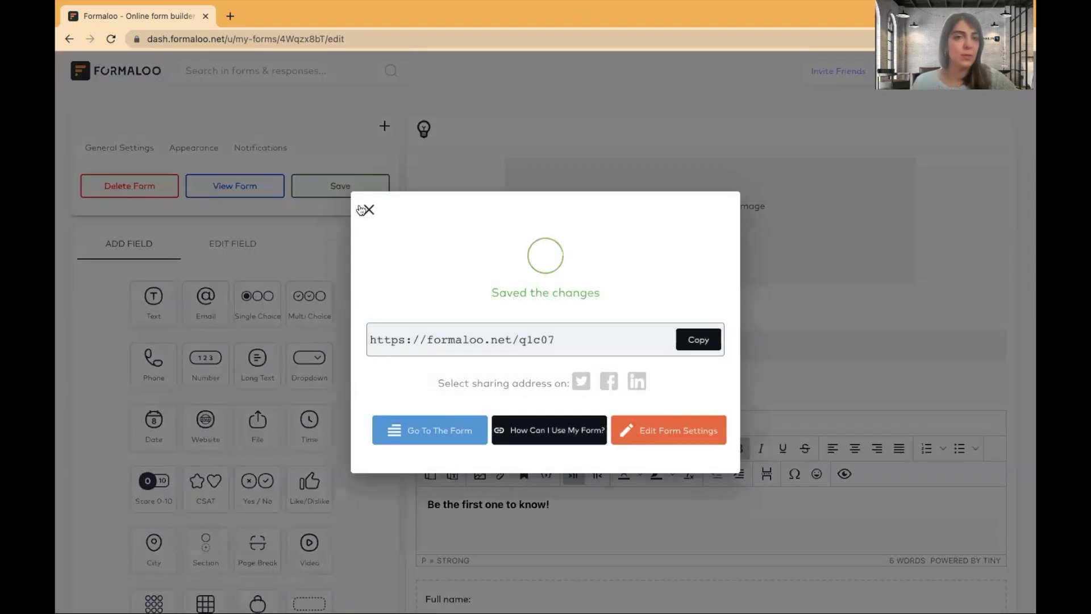
left_click(369, 209)
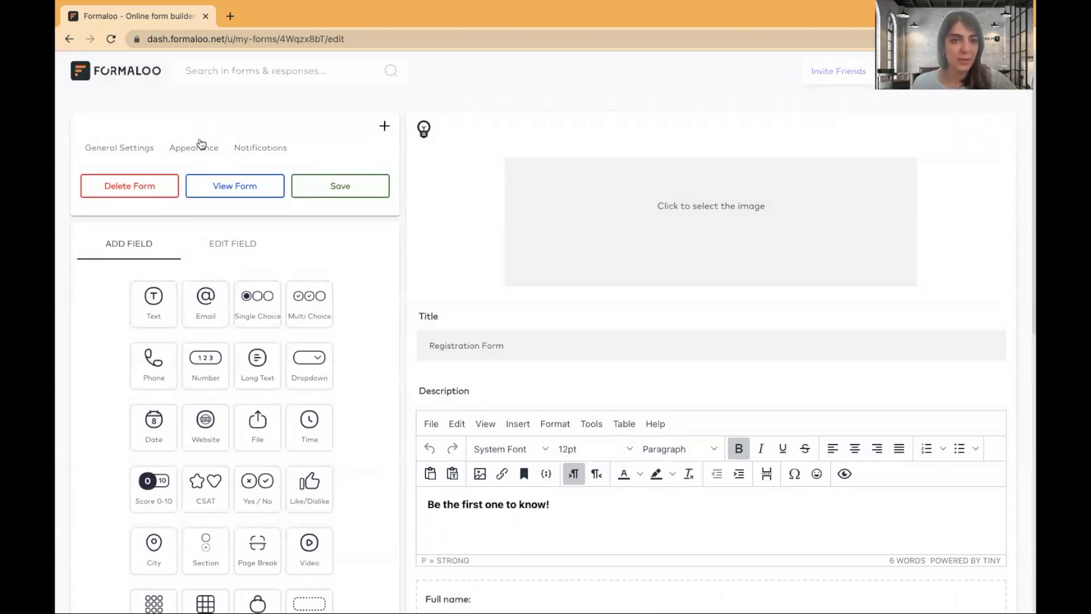
Step: Switch the form to the white light default theme and check the field border colour
left_click(200, 143)
scroll(212, 287, "down", 5)
left_click(183, 373)
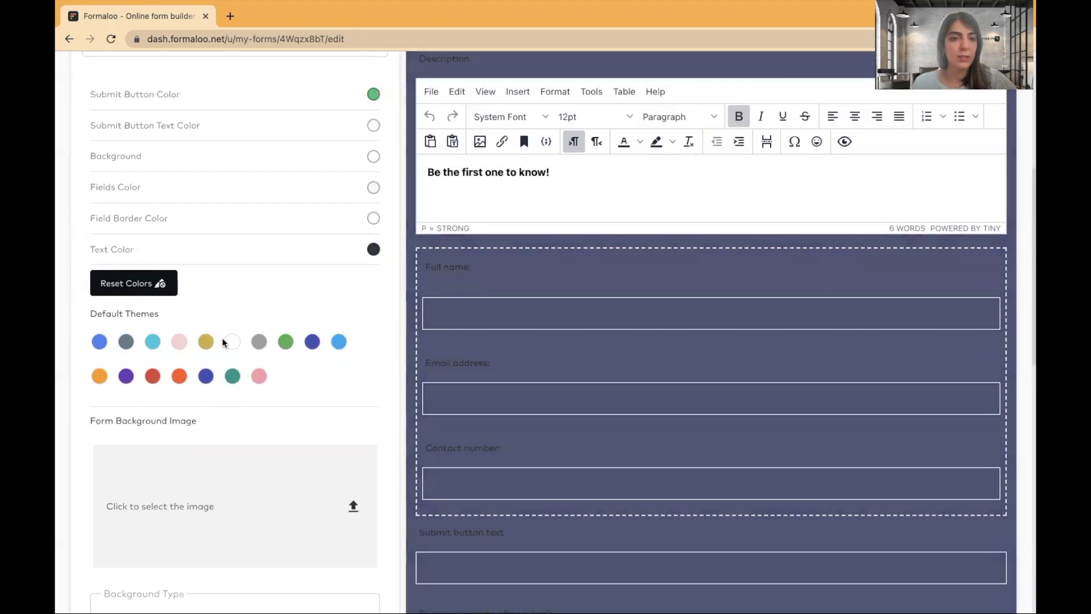
left_click(228, 342)
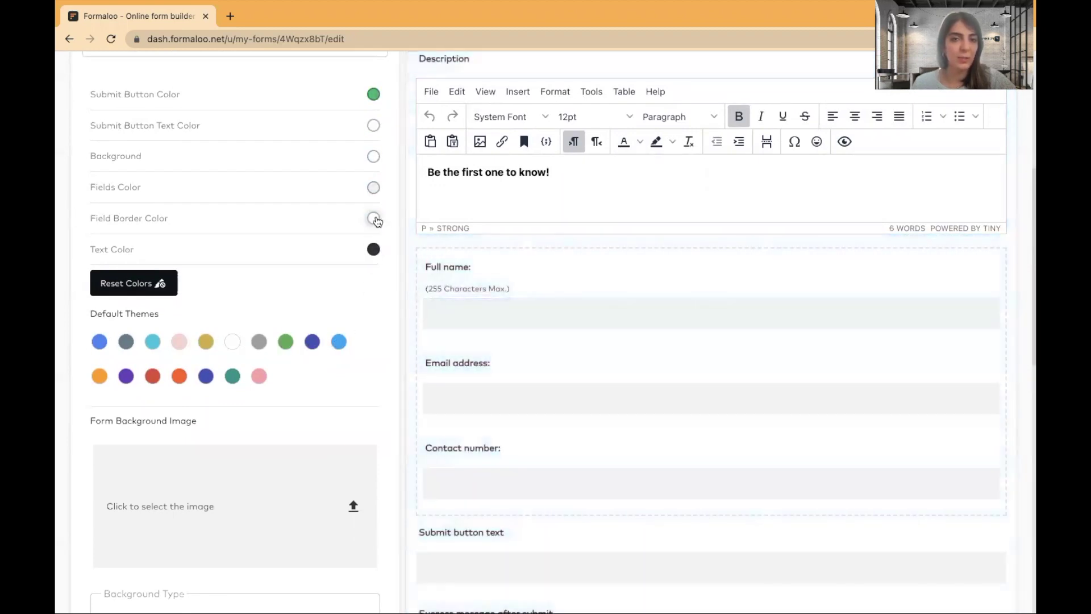
left_click(374, 218)
double_click(395, 400)
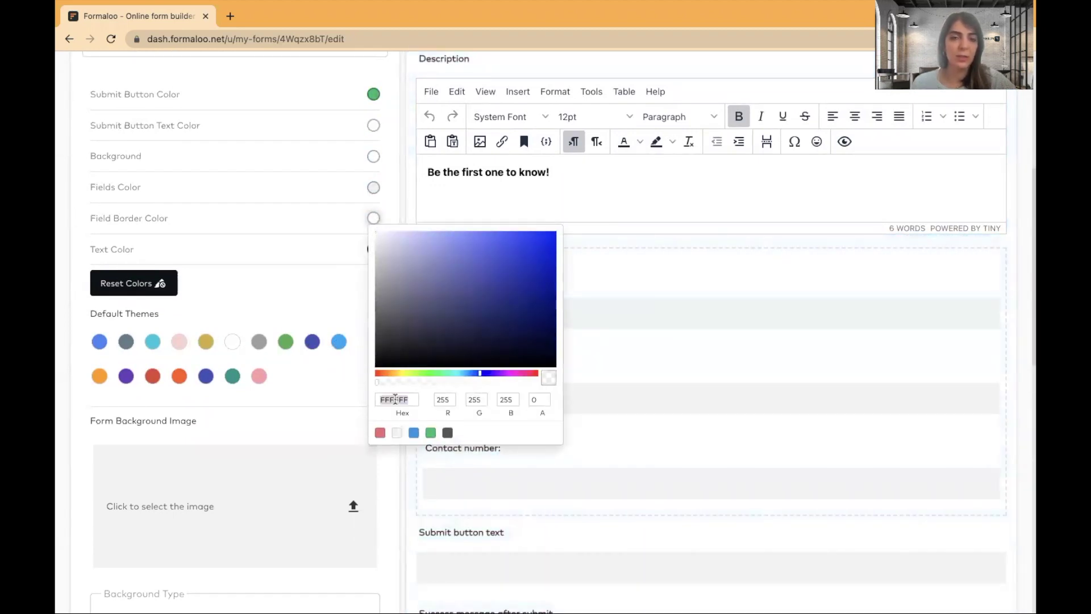
left_click(319, 270)
scroll(301, 414, "down", 6)
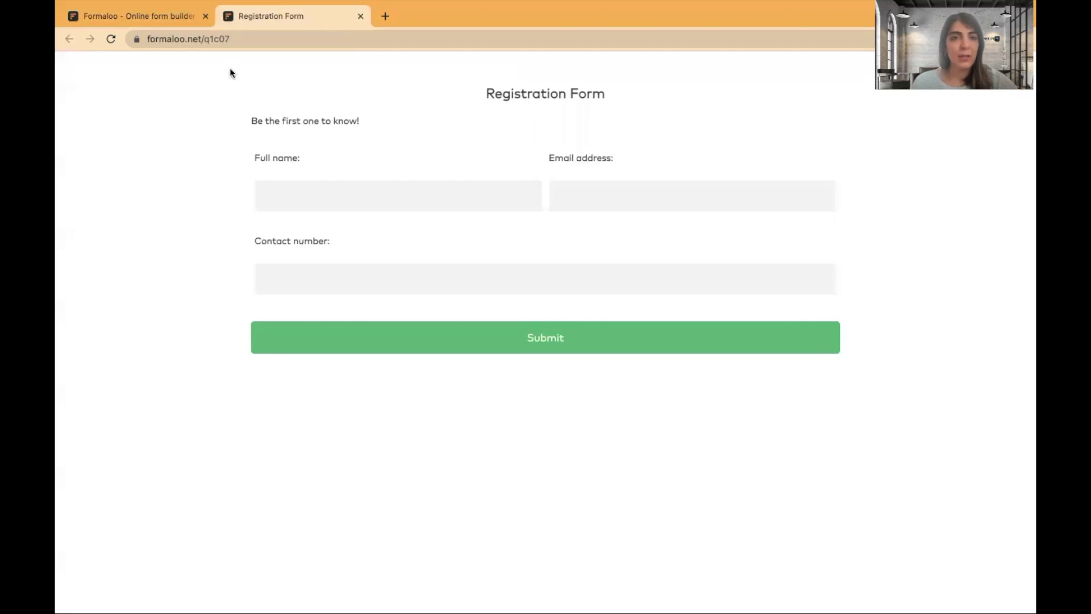
left_click(174, 18)
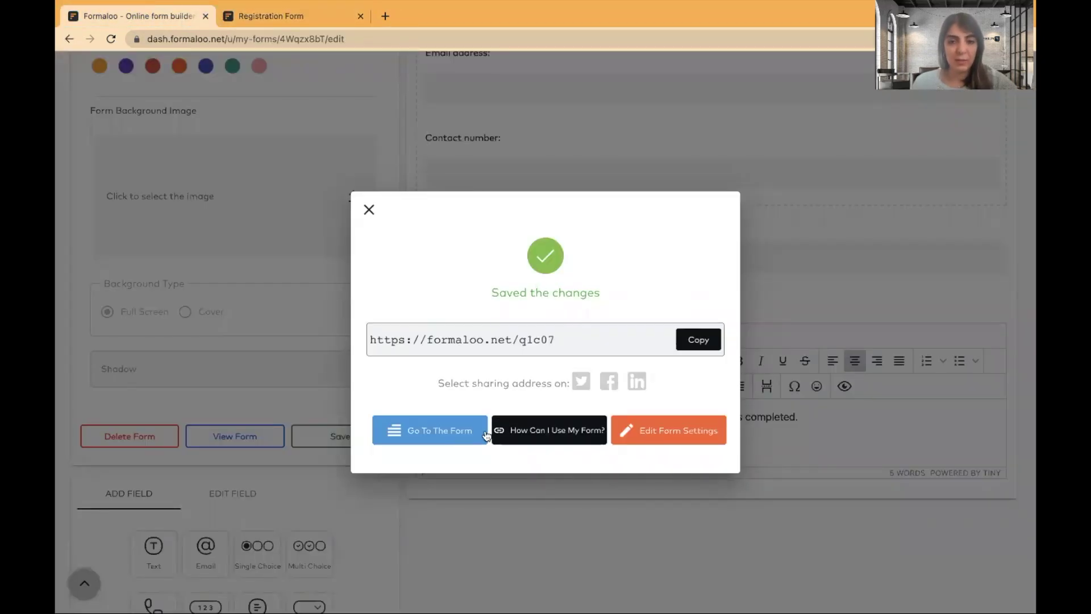
Step: Copy the form's script embed code from the sharing options
left_click(565, 432)
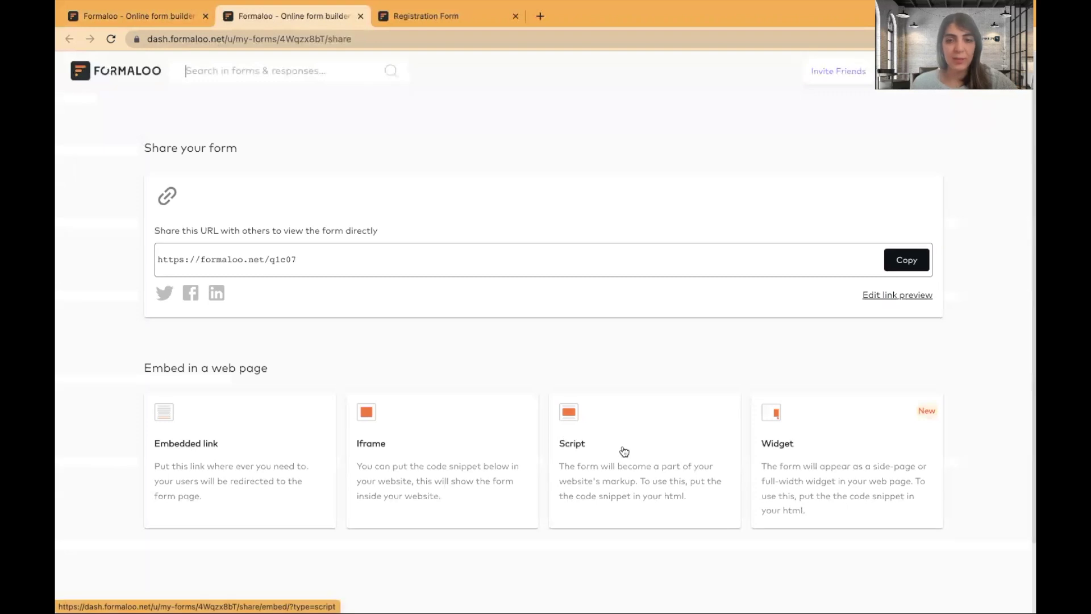
left_click(623, 445)
left_click(284, 417)
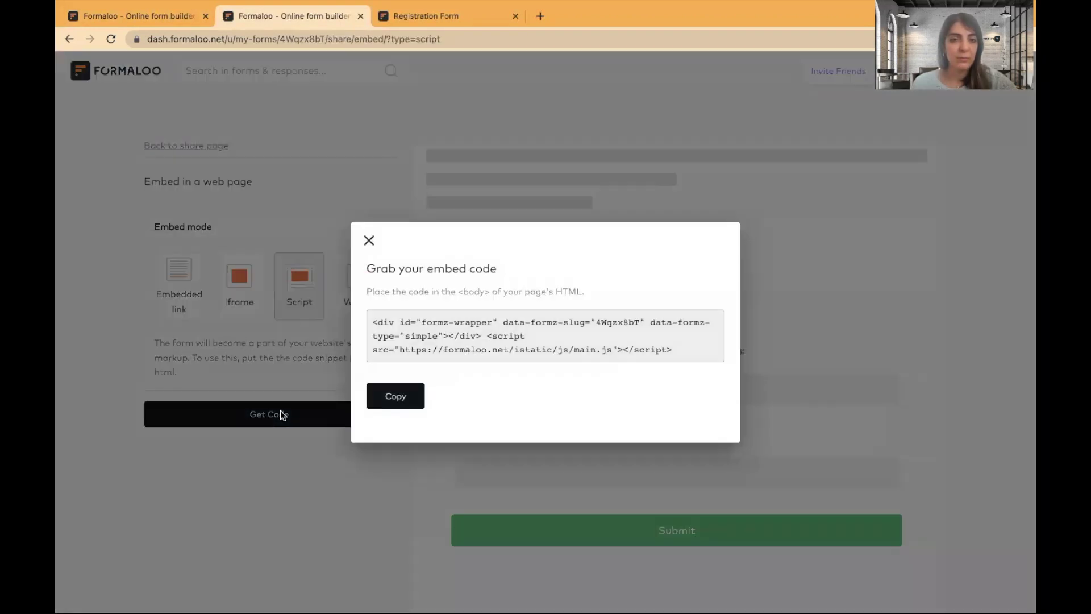
left_click(403, 406)
left_click(368, 241)
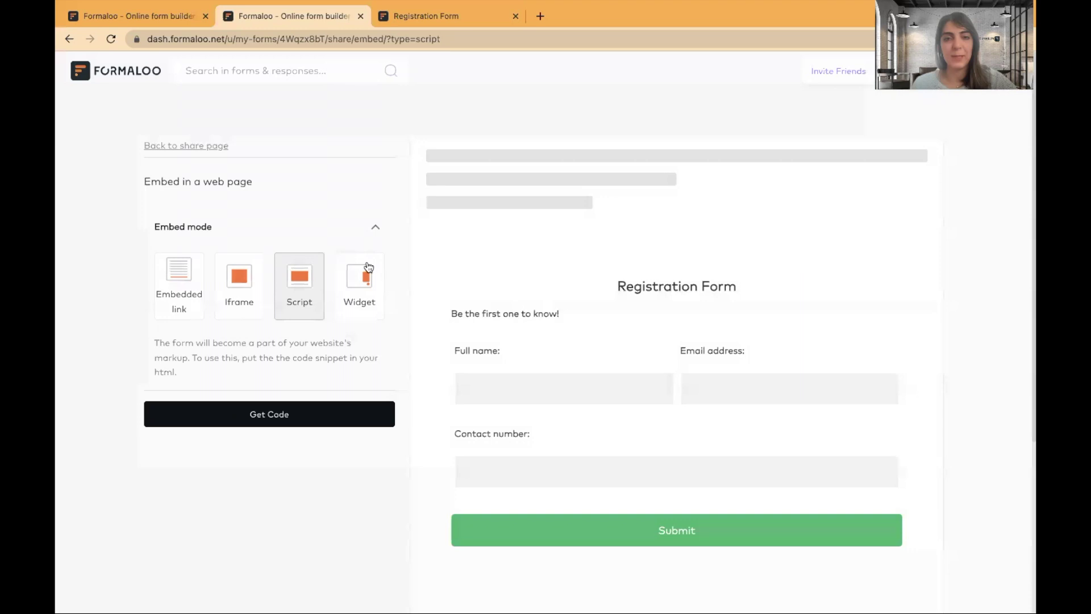
Step: Preview the form as a single-step widget on the left side, then close the extra tab
left_click(359, 285)
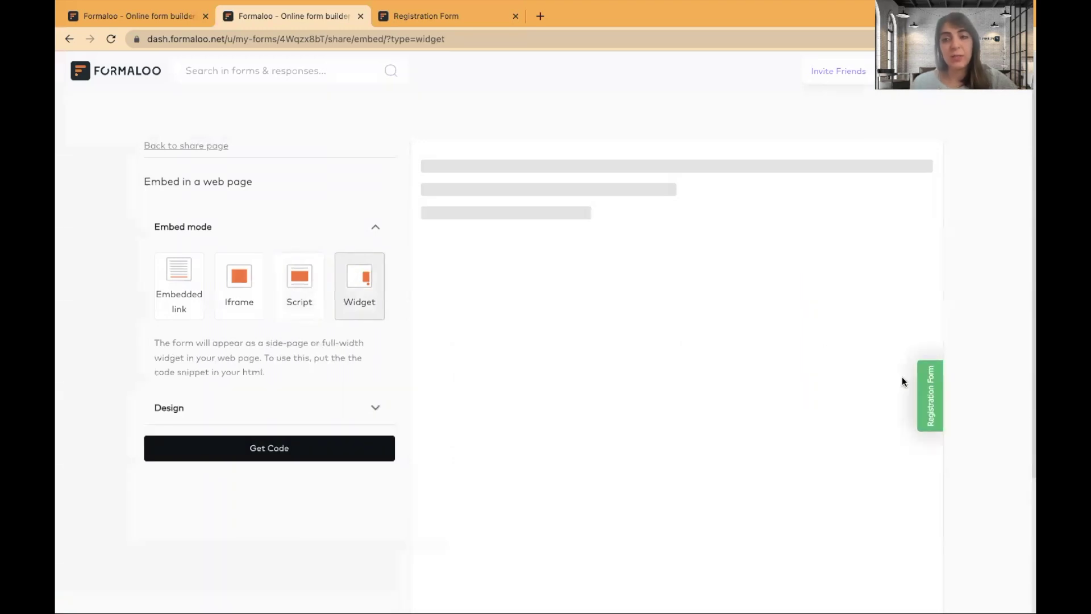
left_click(939, 403)
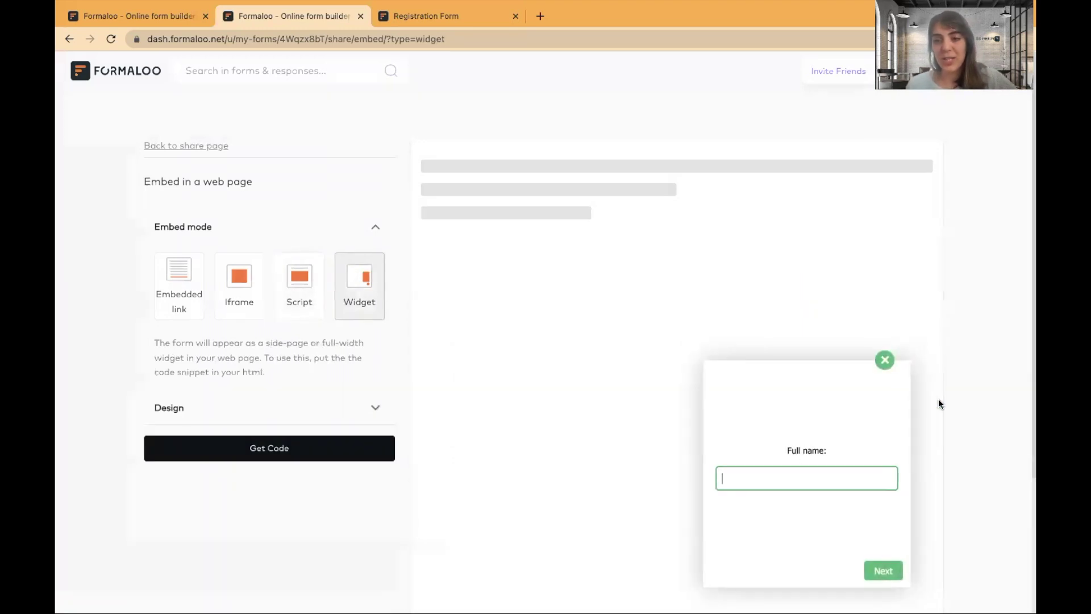
scroll(871, 419, "down", 2)
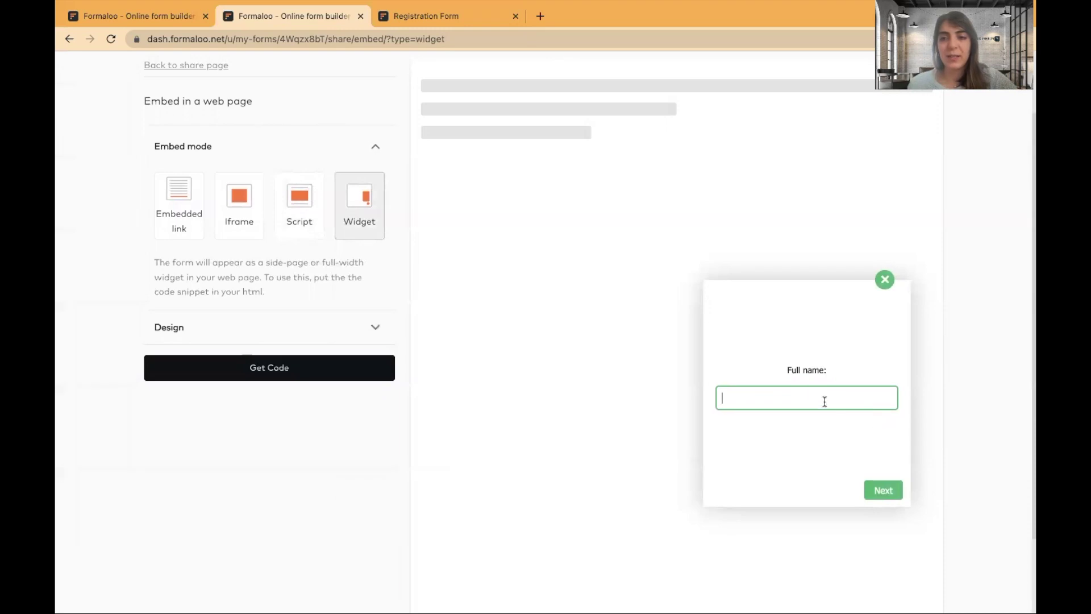
left_click(883, 490)
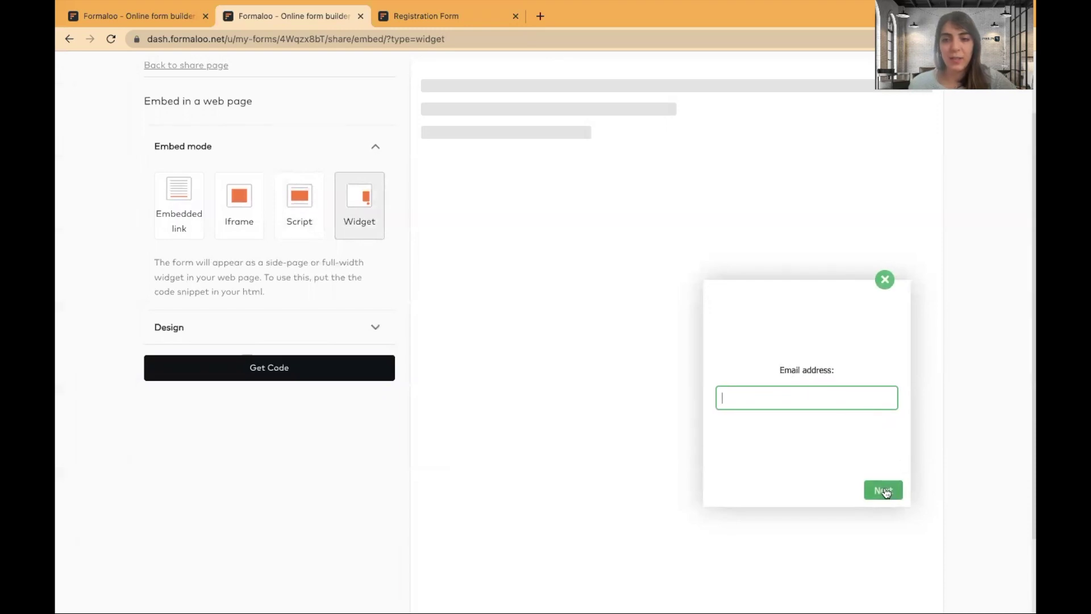
left_click(310, 325)
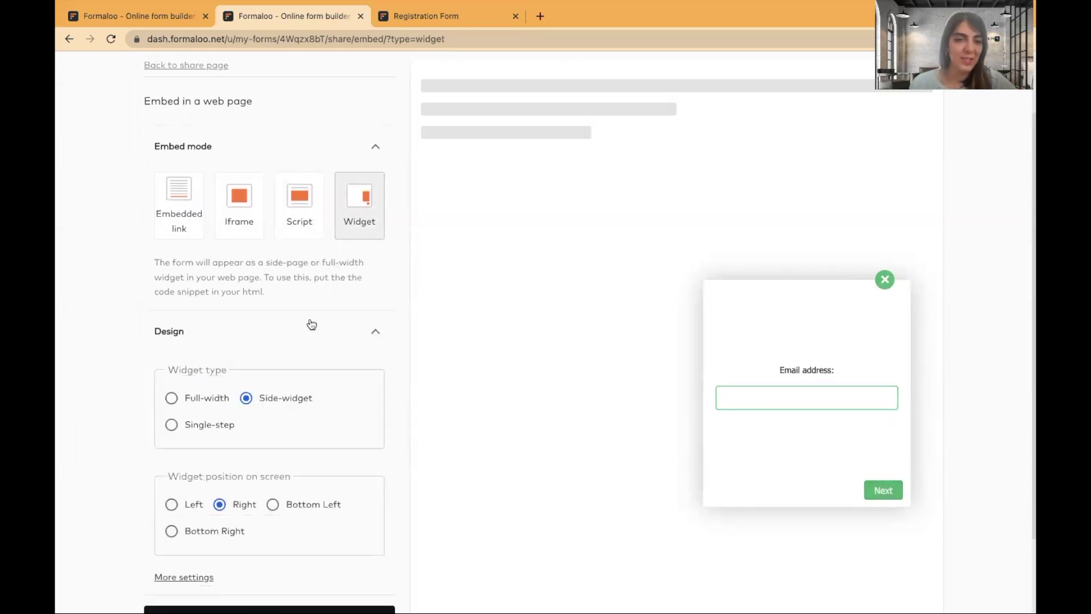
left_click(191, 503)
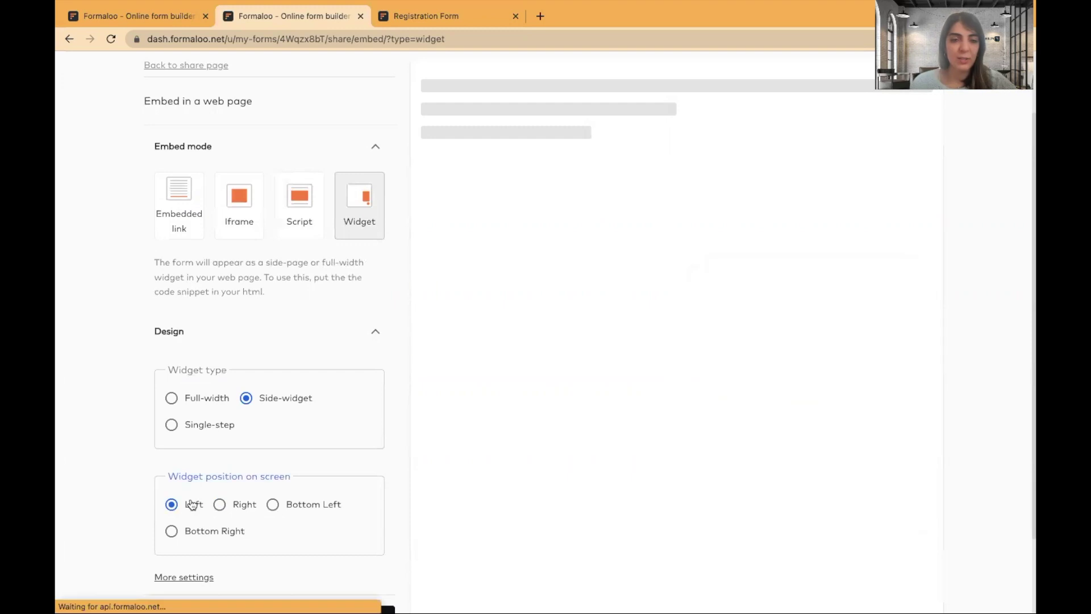
left_click(205, 426)
left_click(421, 345)
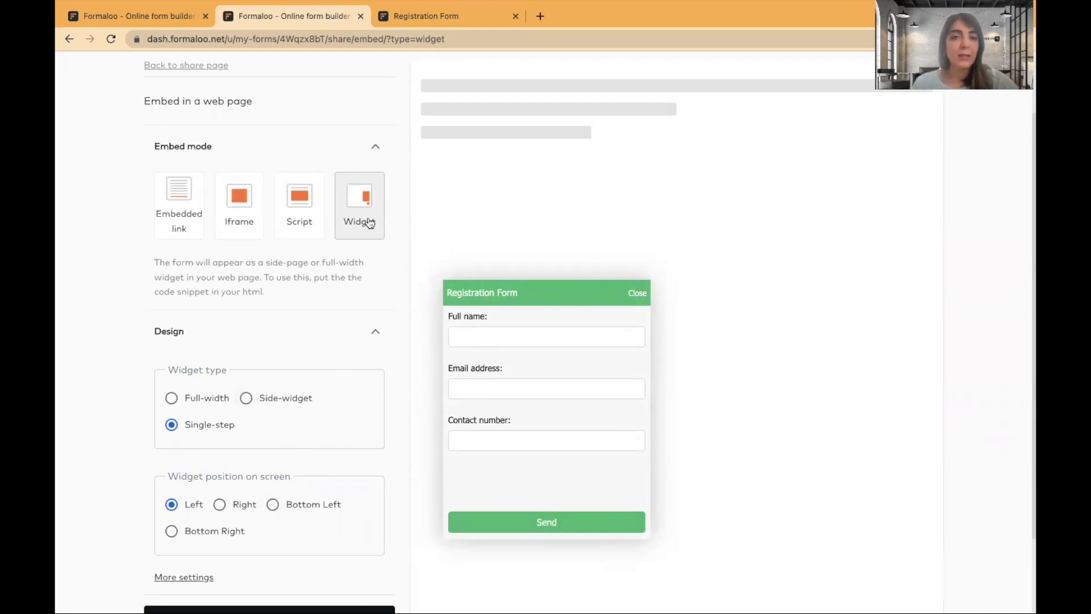
scroll(346, 219, "up", 3)
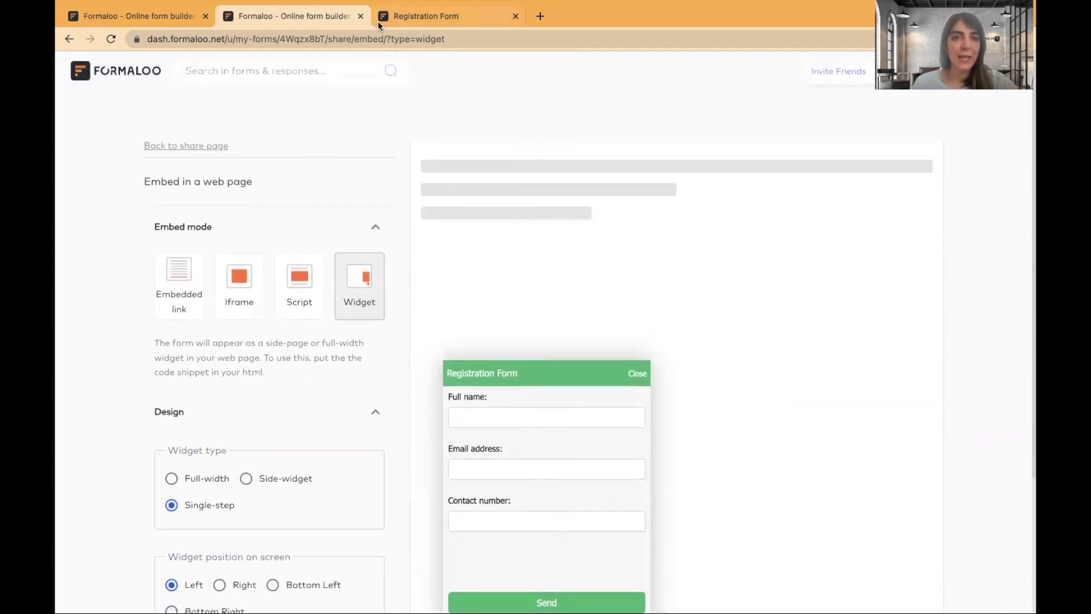
left_click(360, 17)
Step: Close the preview tab, drop a Phone field between Full name and Email, then delete it
left_click(360, 16)
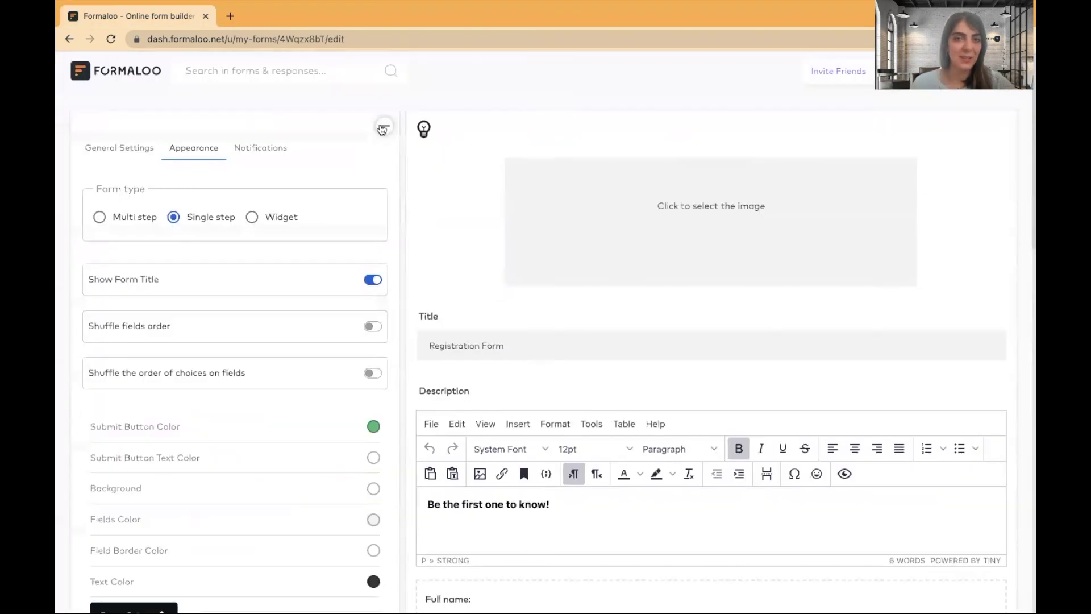
scroll(542, 240, "down", 6)
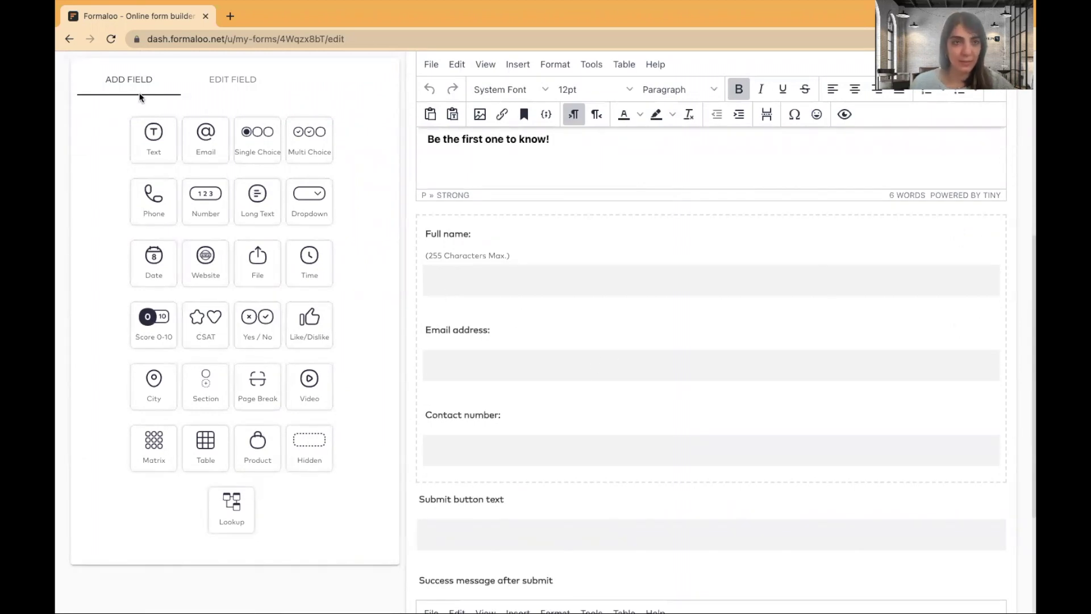
left_click_drag(141, 205, 485, 348)
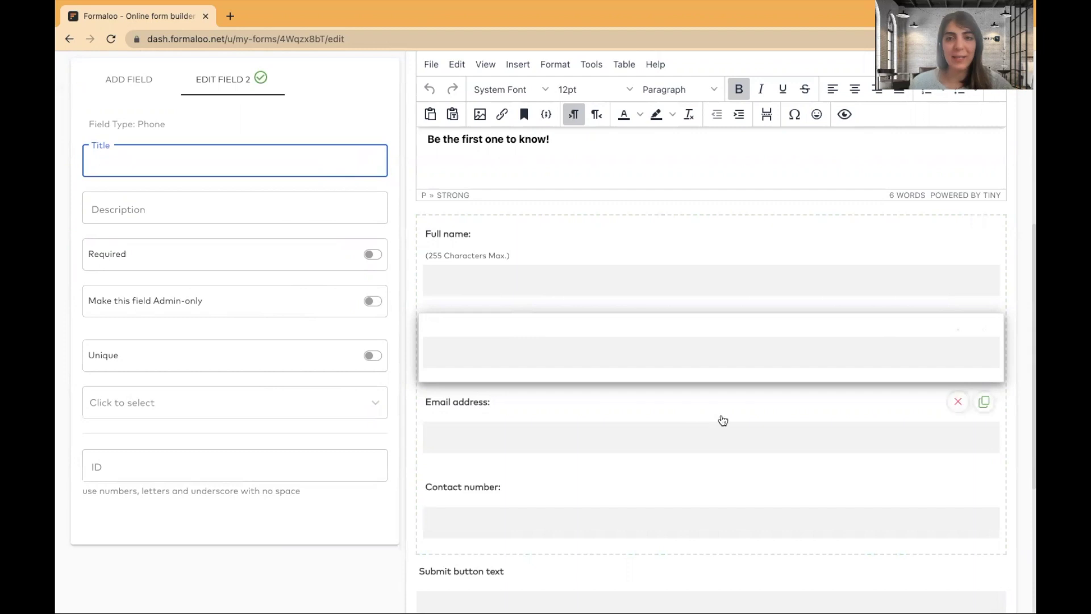
left_click(960, 335)
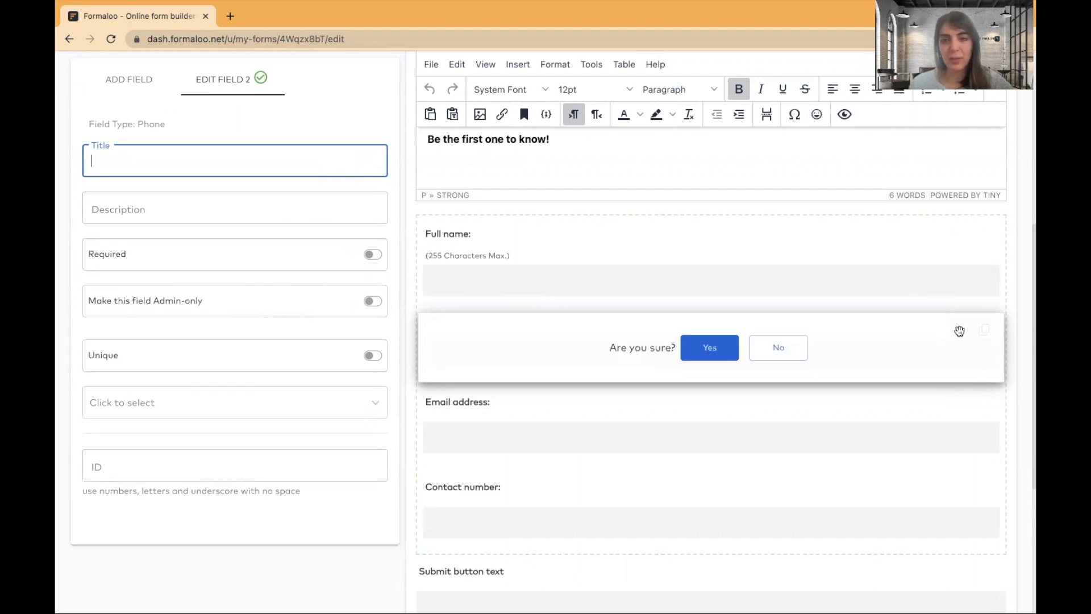
left_click(709, 347)
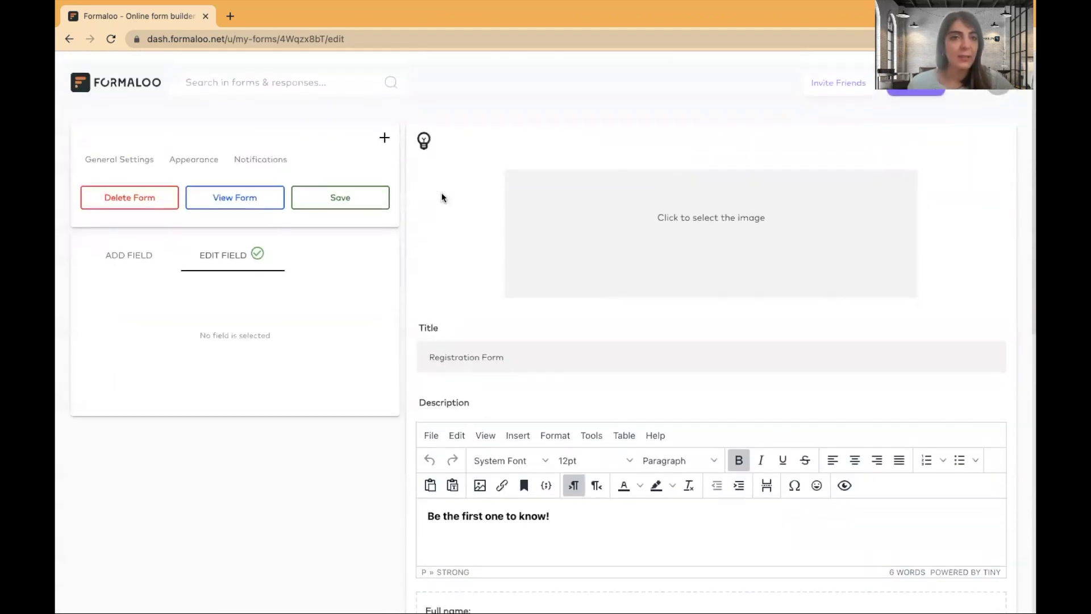
Step: Change the form address to formaloo.net/eventregistra in General Settings and save it
left_click(135, 149)
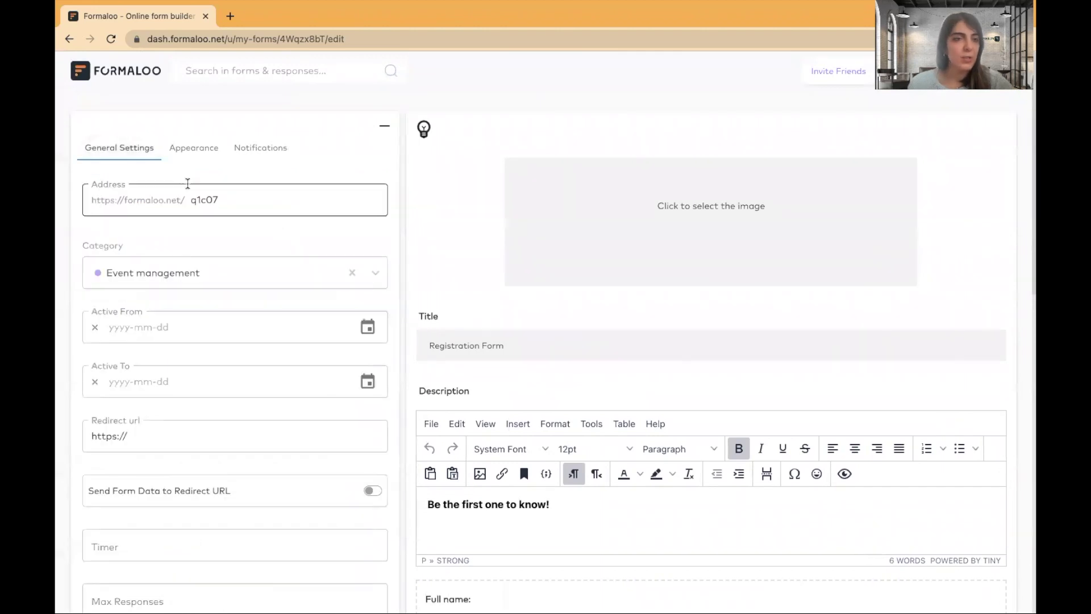
double_click(209, 200)
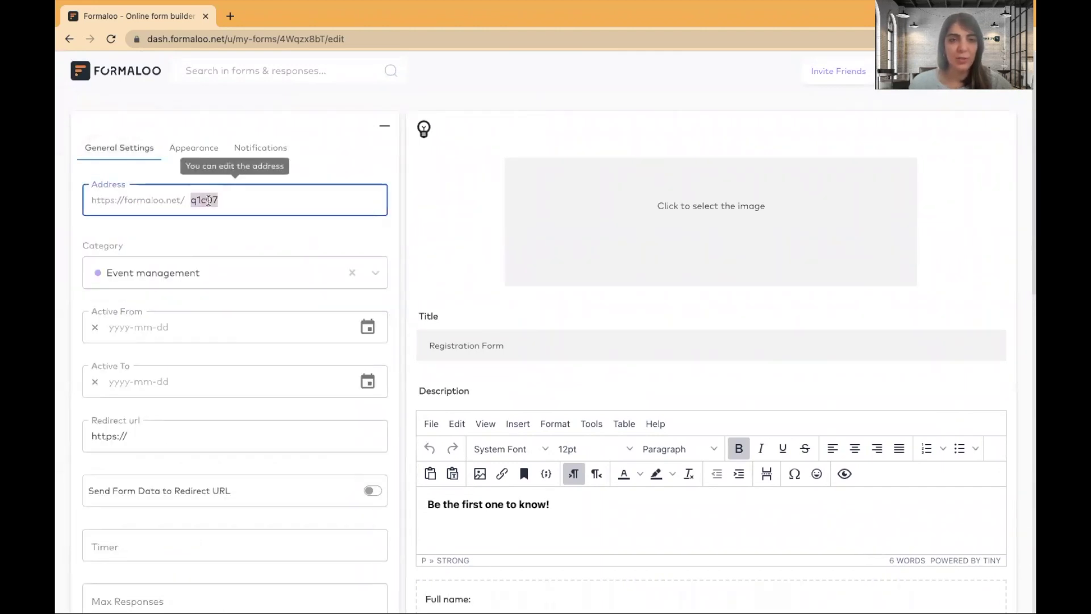
scroll(208, 201, "down", 2)
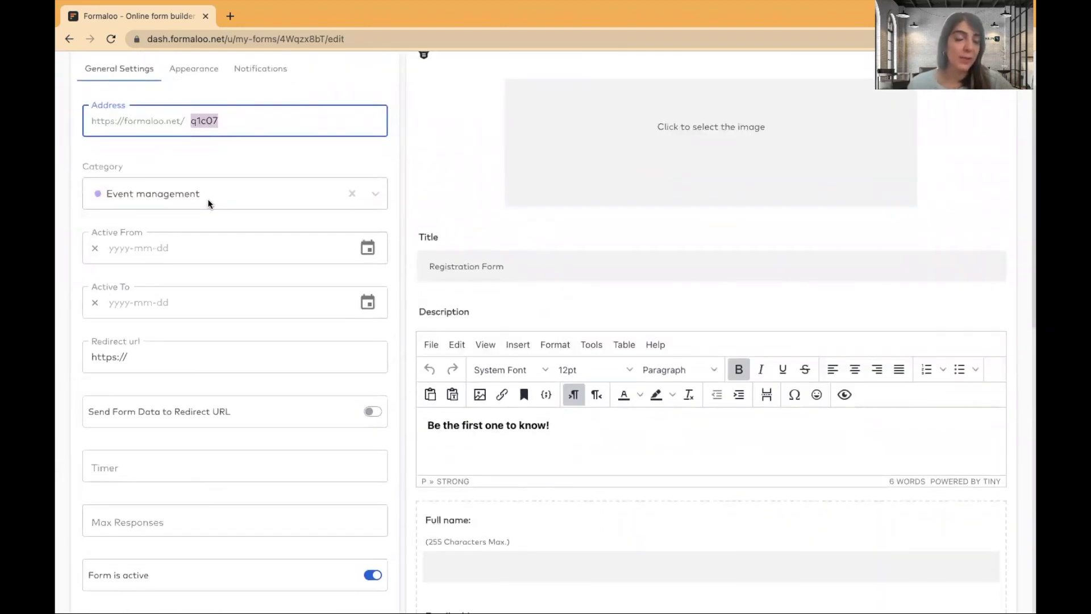
type("eve")
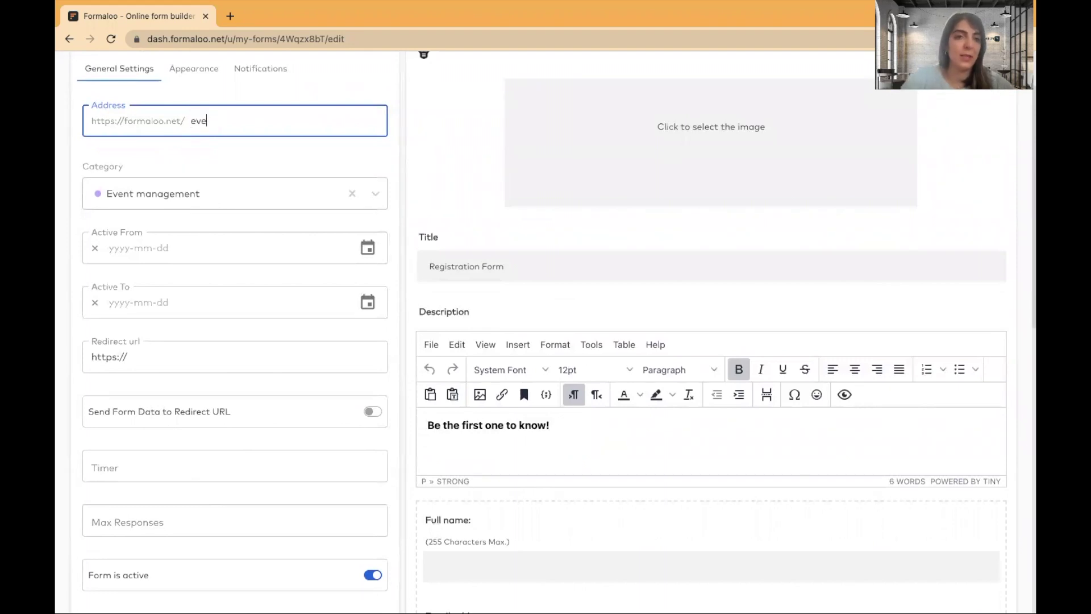
type("ntregistra")
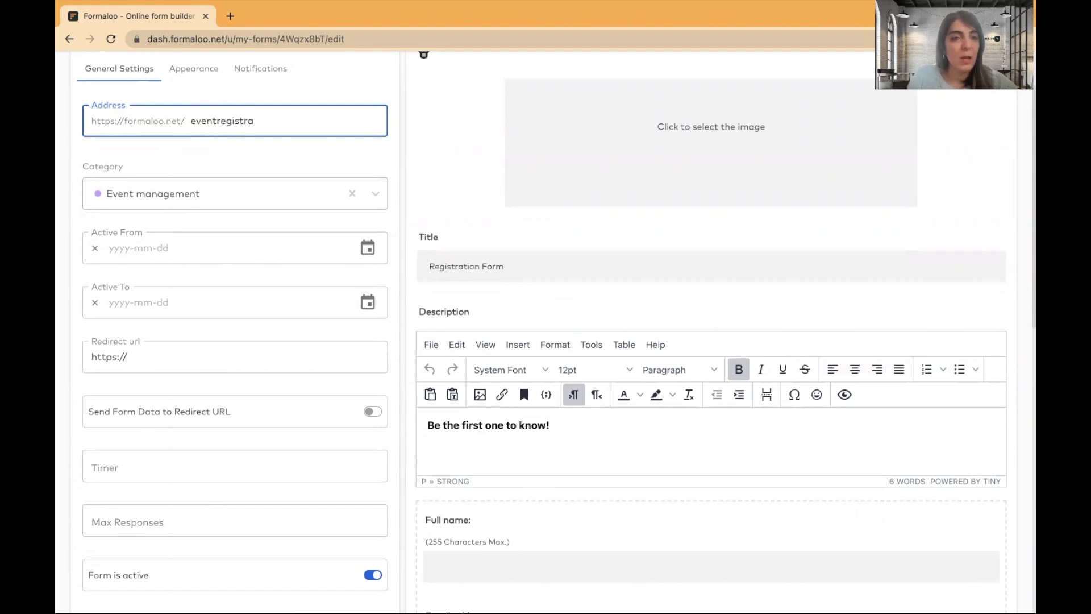
key("Return")
left_click(370, 208)
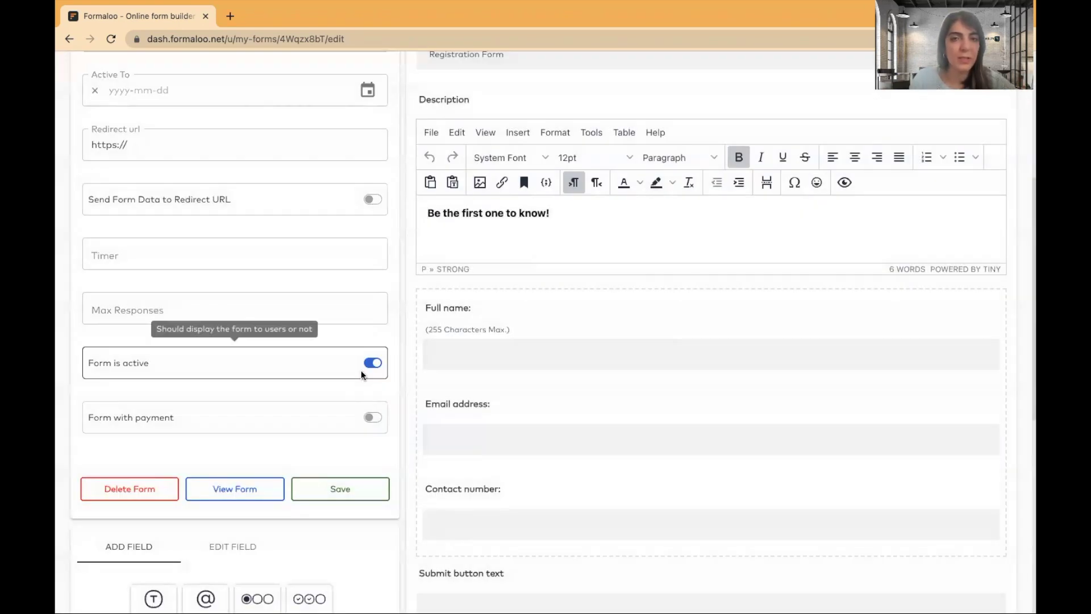
scroll(360, 369, "left", 5)
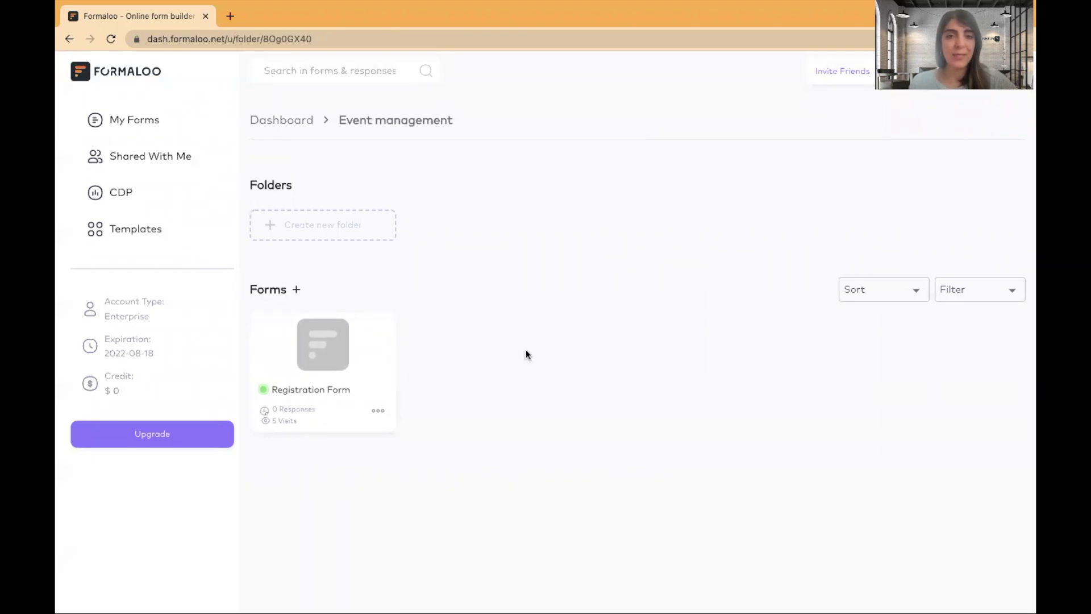
Step: Start a blank multi-step form and collapse its appearance settings panel
left_click(296, 290)
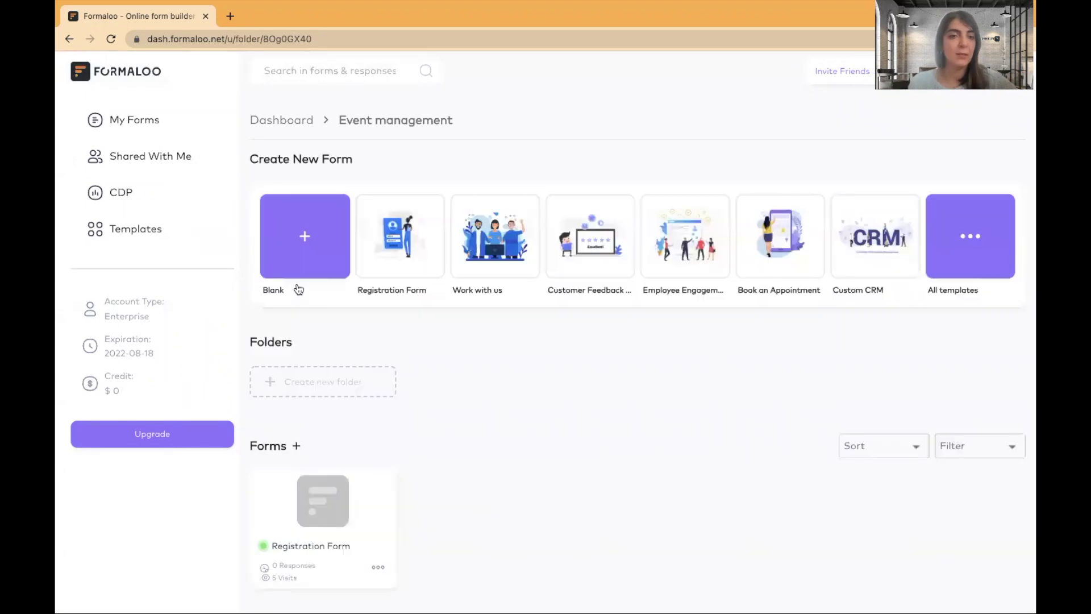
left_click(305, 237)
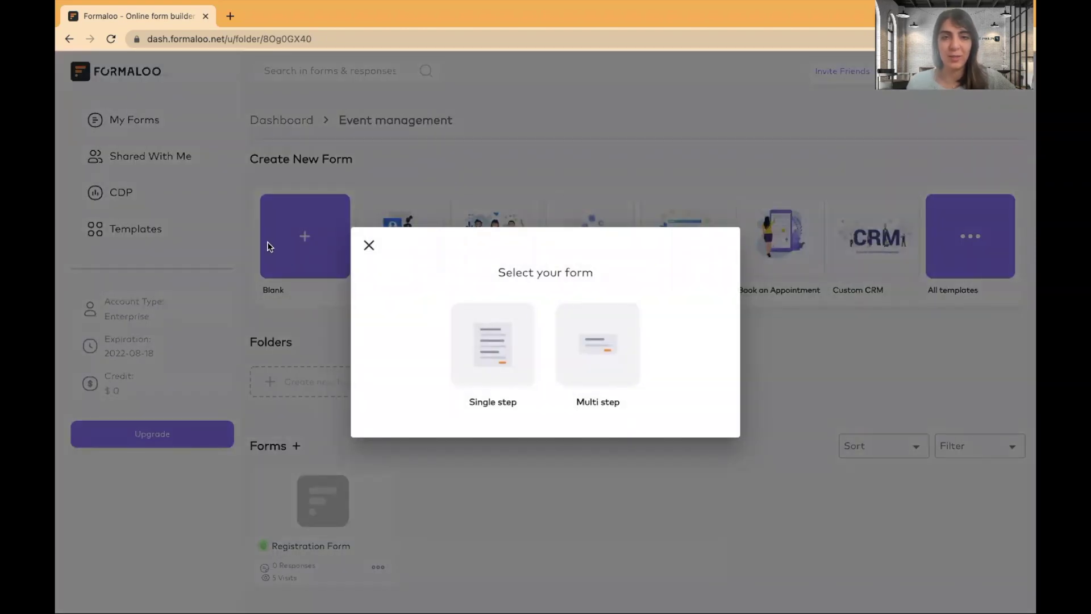
left_click(611, 340)
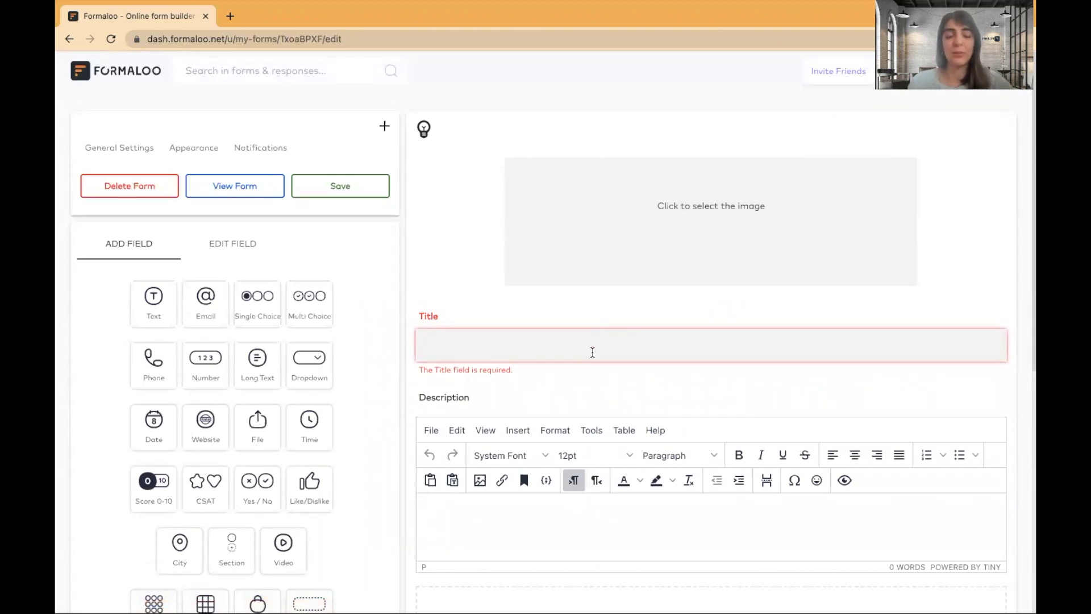
left_click(188, 151)
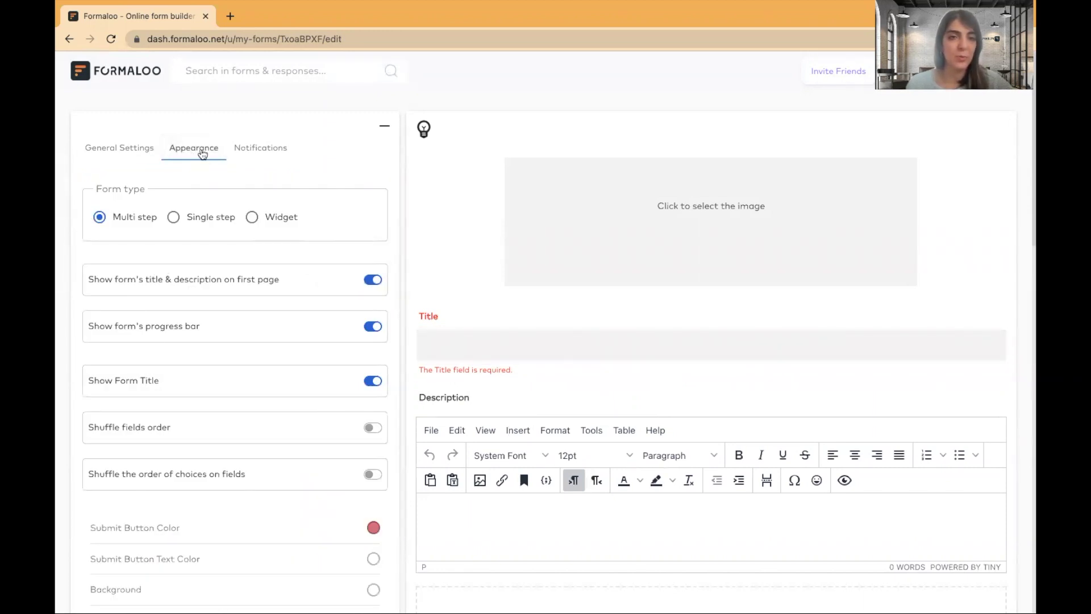
left_click(385, 127)
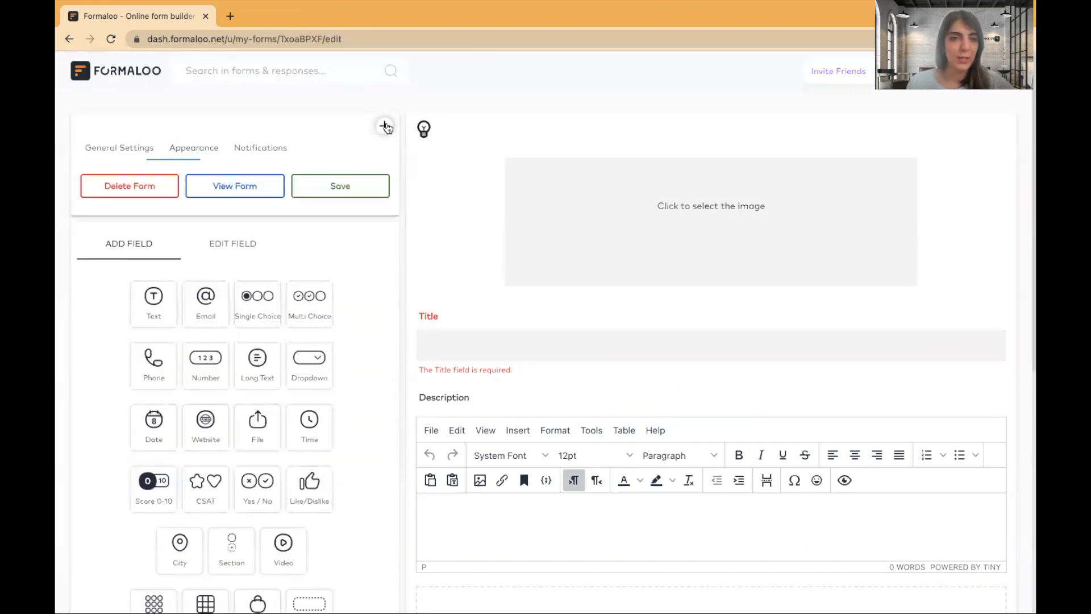
Step: Title the form 'Live poll' and add a single-choice question 'Which talk have you enjoyed so far'
left_click(653, 349)
type("Liv")
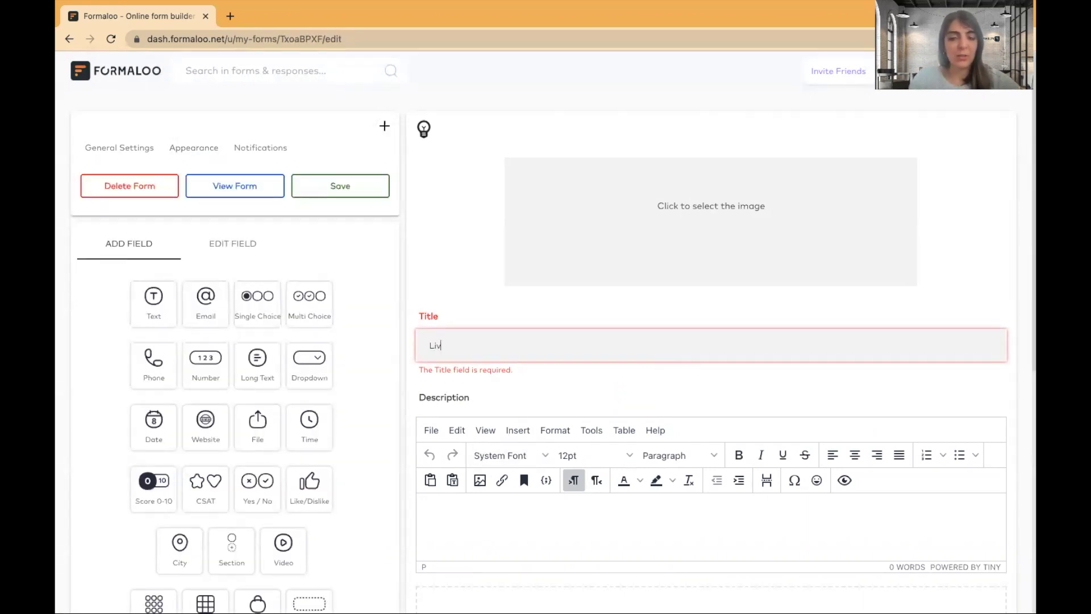
type("e poll")
scroll(400, 244, "down", 5)
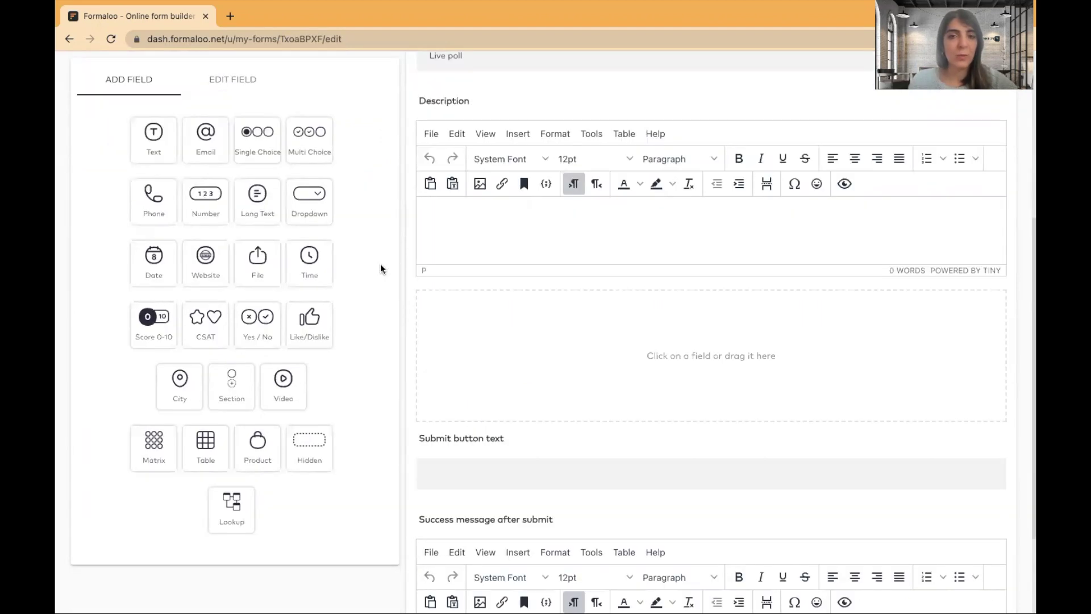
left_click(255, 141)
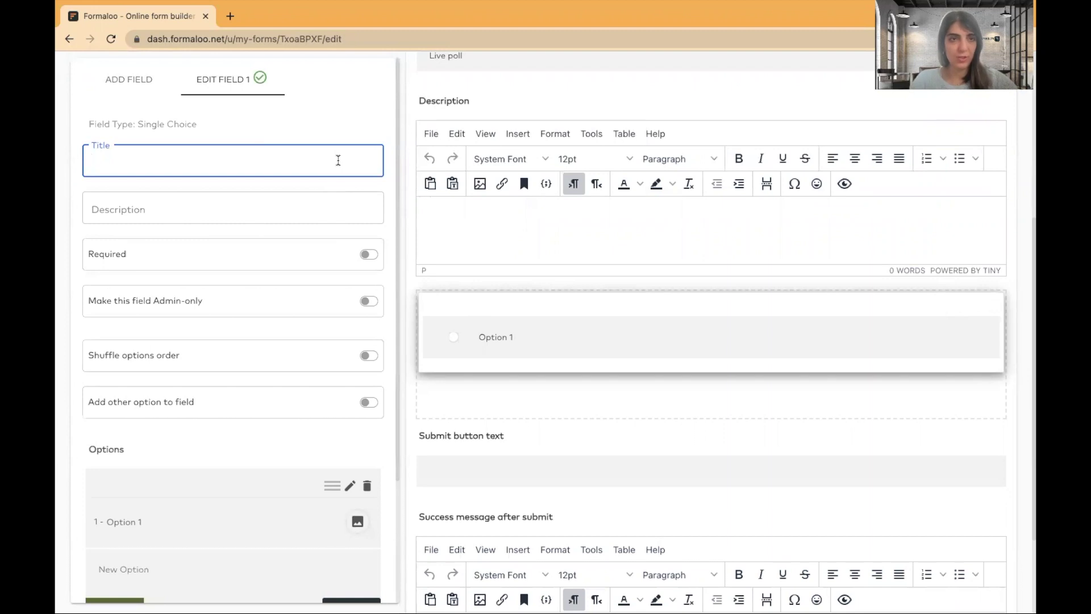
type("Which ")
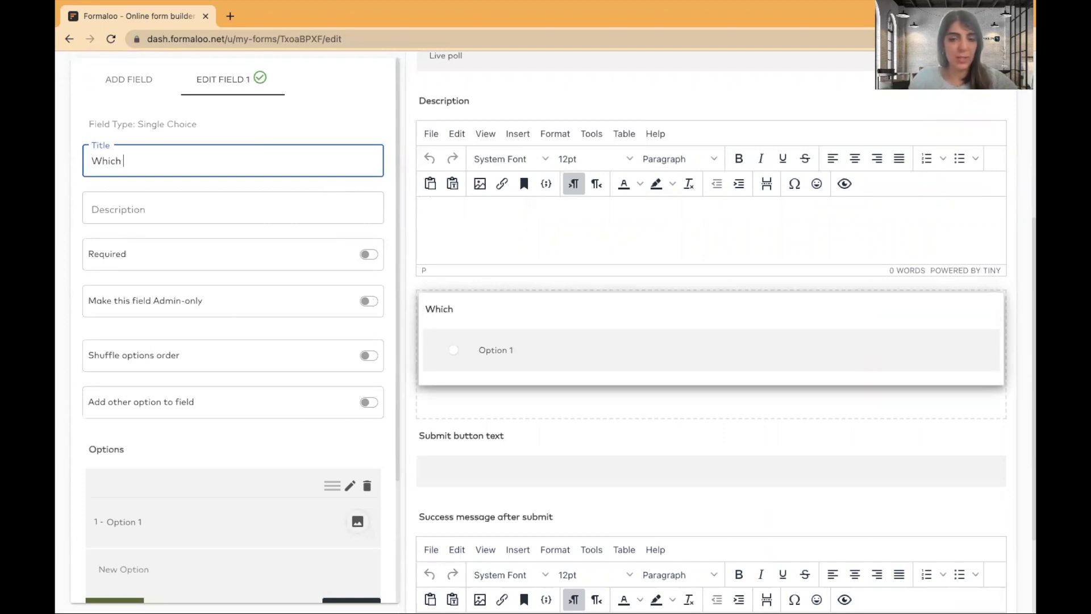
type("talk have you ")
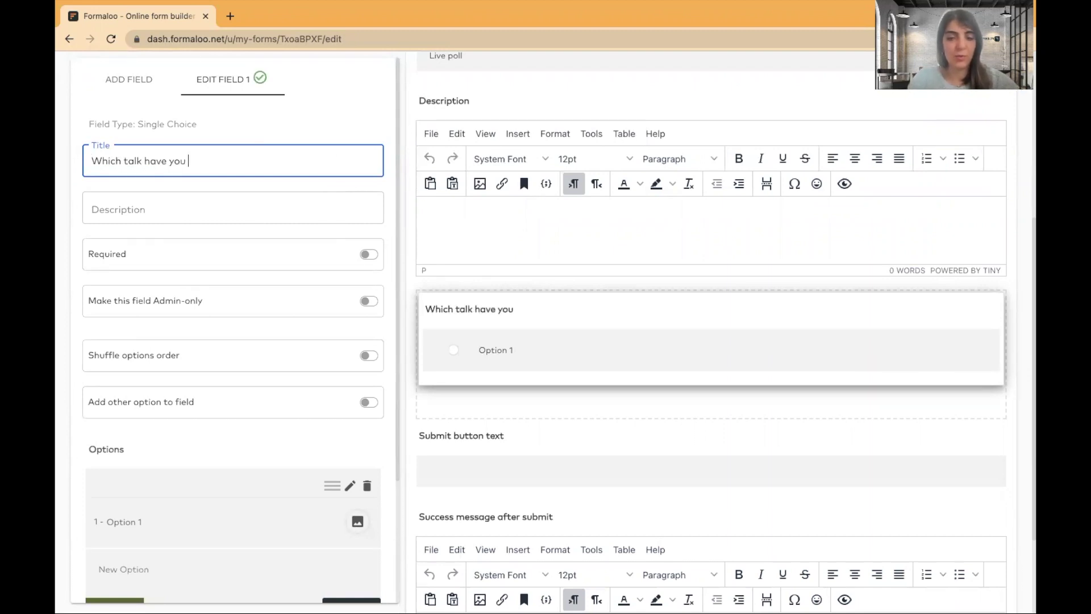
type("enjoyed so far?")
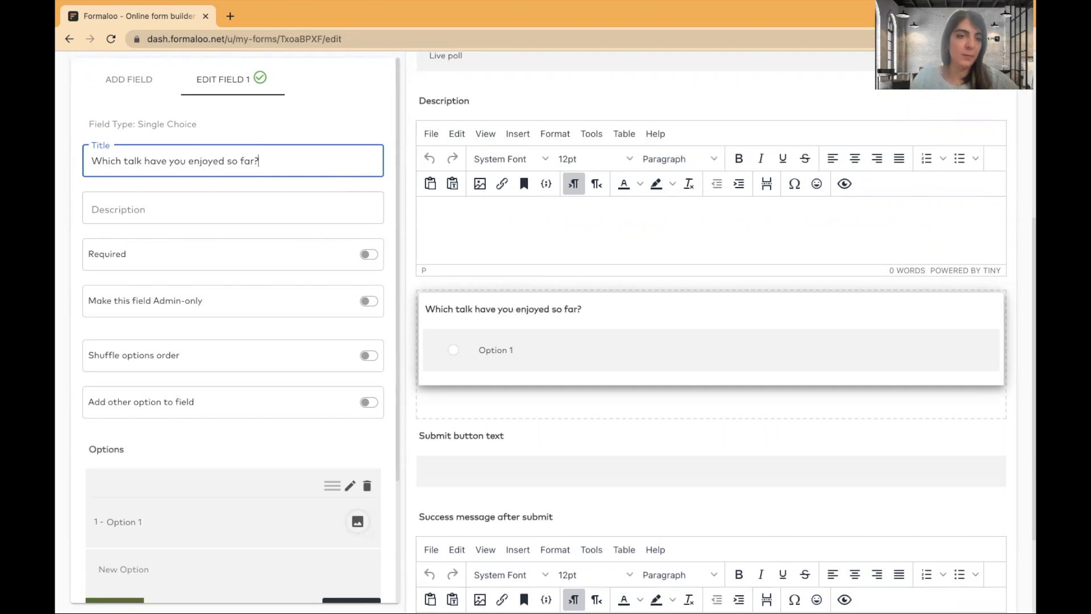
scroll(251, 297, "down", 3)
Step: Give the question the options Talk 1 through Talk 7
left_click(194, 368)
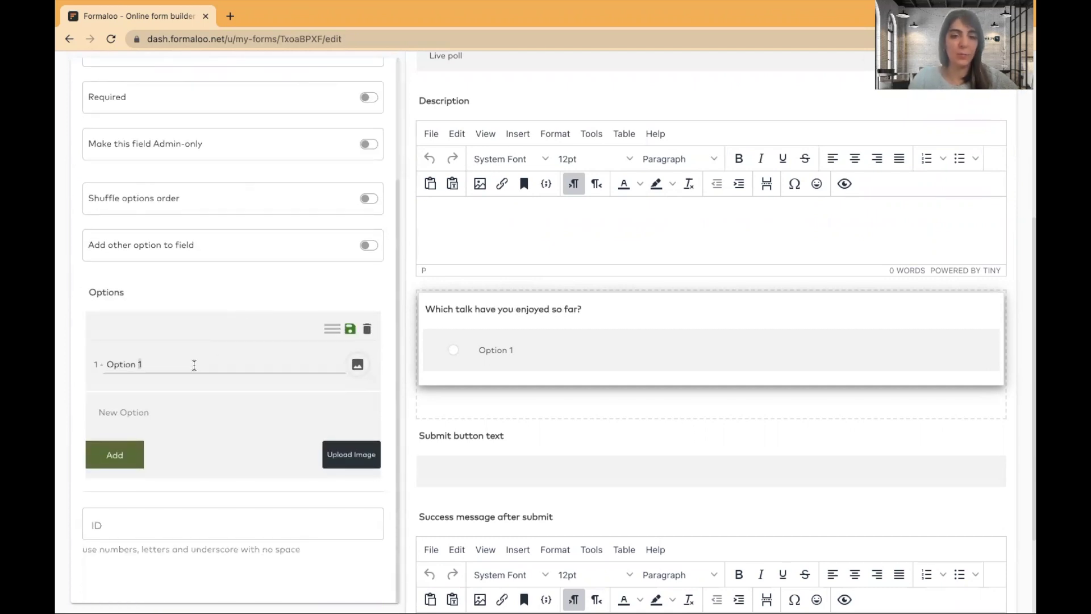
double_click(195, 364)
type("Talk")
key("Return")
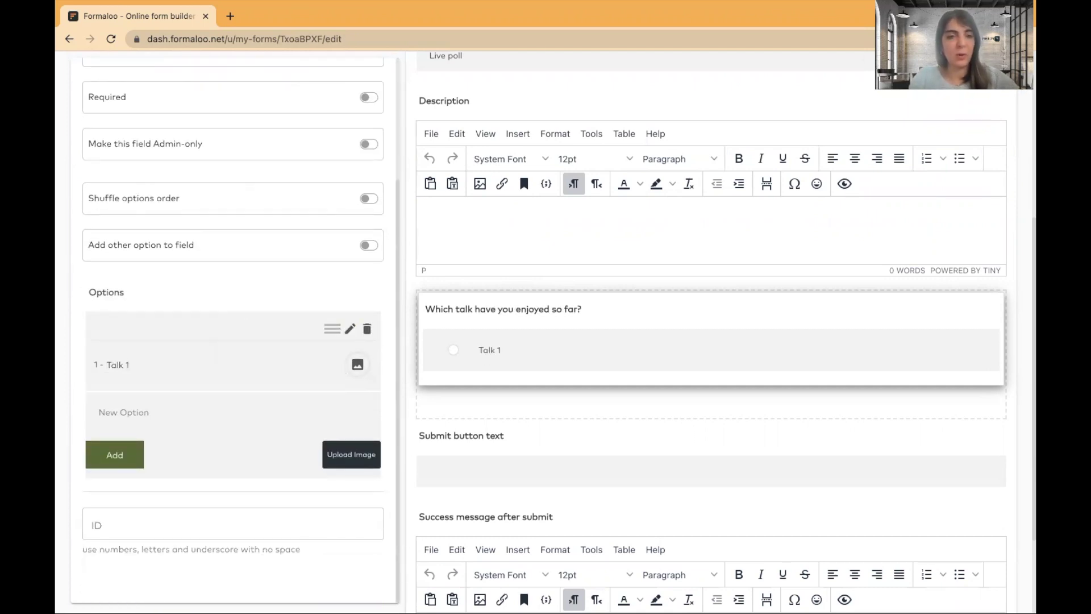
left_click(173, 404)
type("Talk 2 Talk 3 Talk 4 Talk 5 Talk 6 Talk 7")
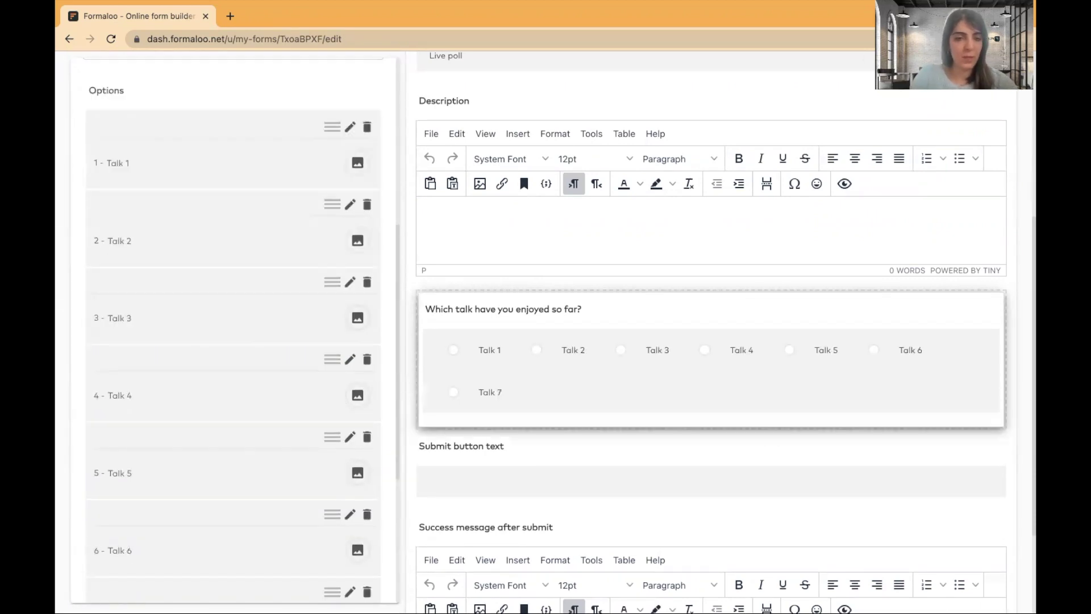
scroll(222, 127, "up", 10)
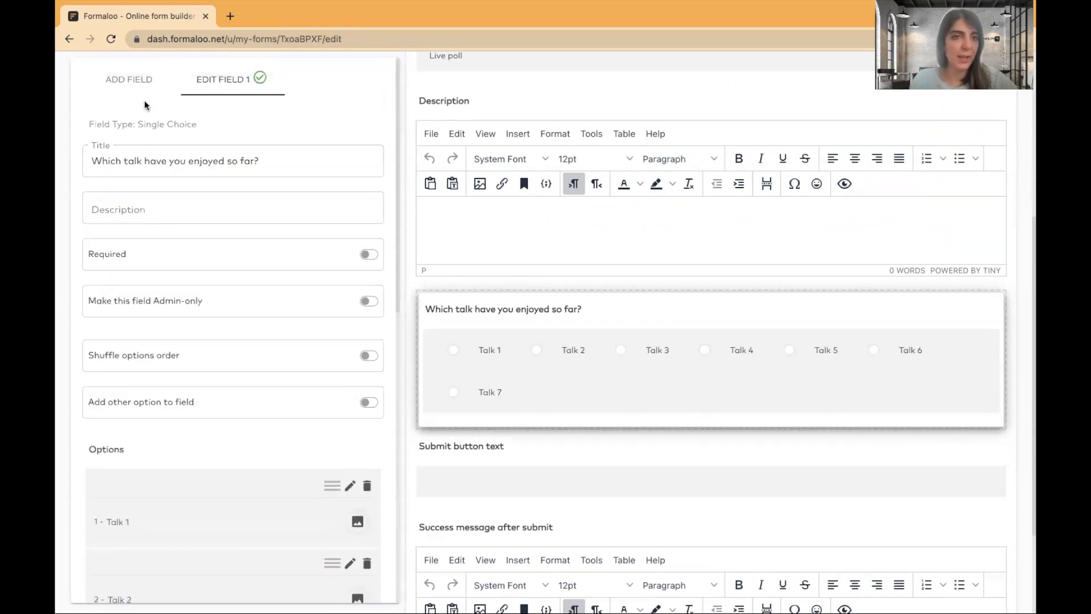
Step: Add a Text question titled 'Where are you located?' below the talk question
left_click(141, 84)
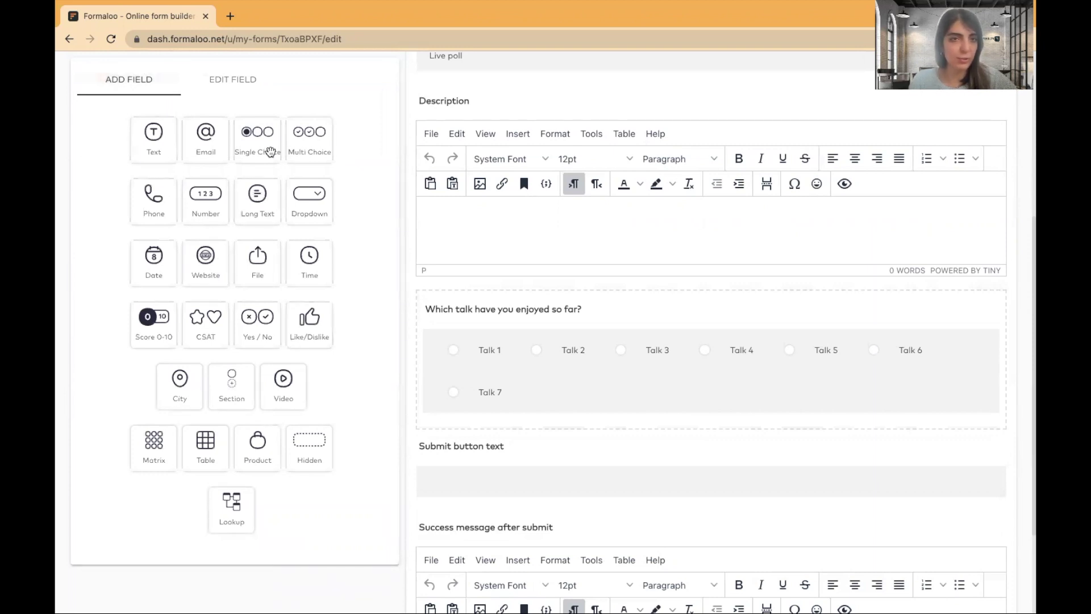
left_click(153, 139)
type("Wher")
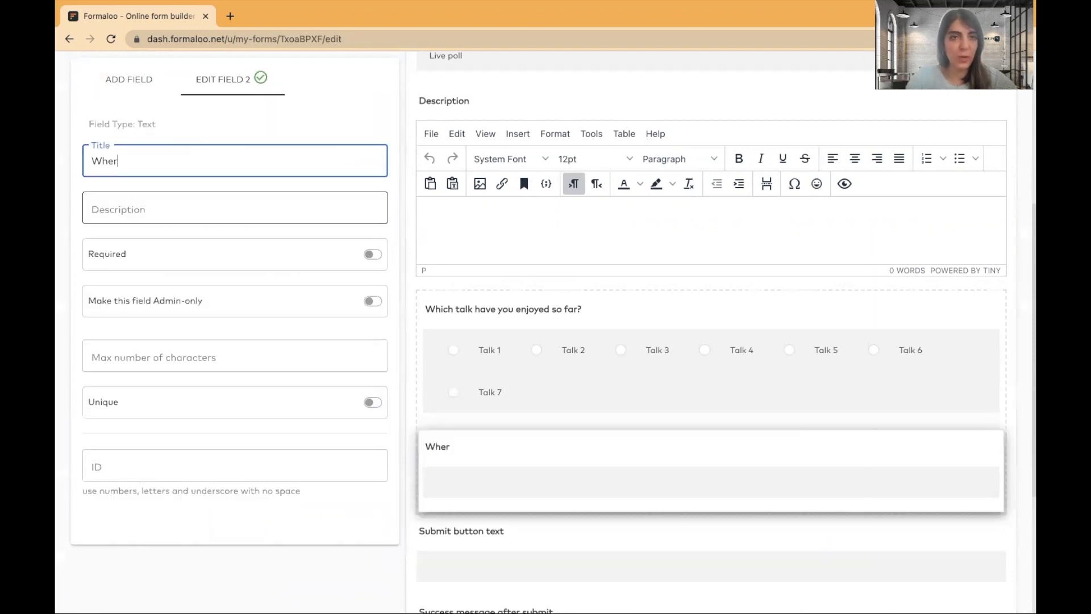
type("e a")
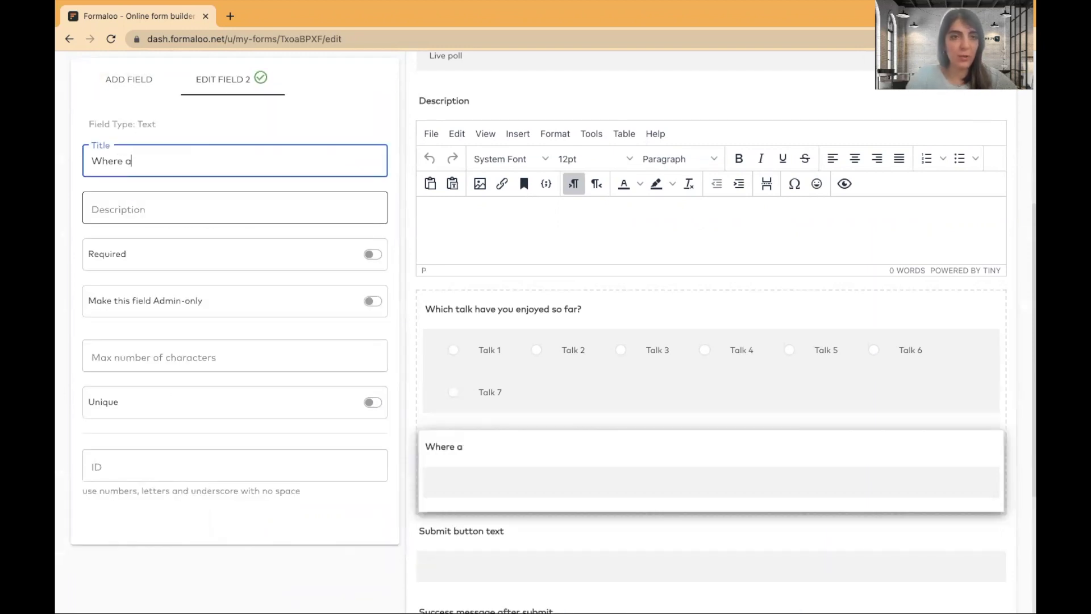
type("re you located?")
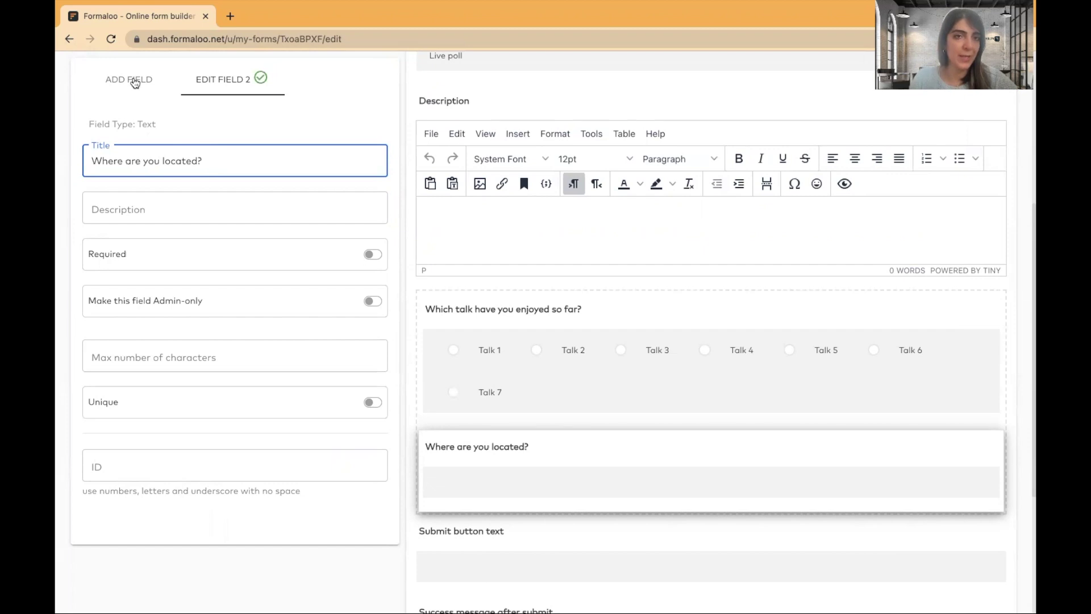
left_click(134, 81)
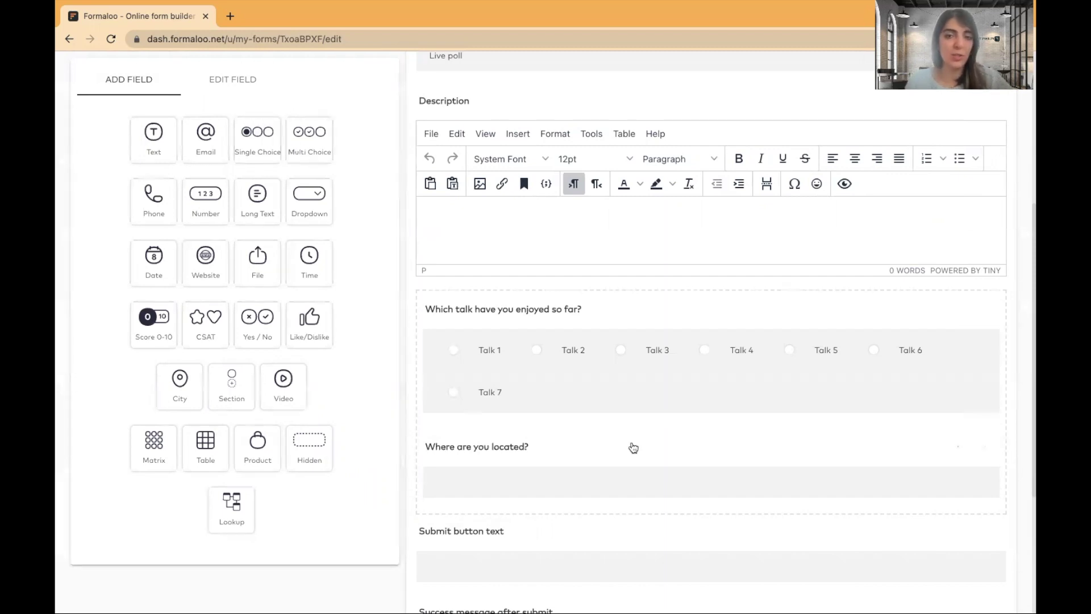
scroll(630, 445, "down", 3)
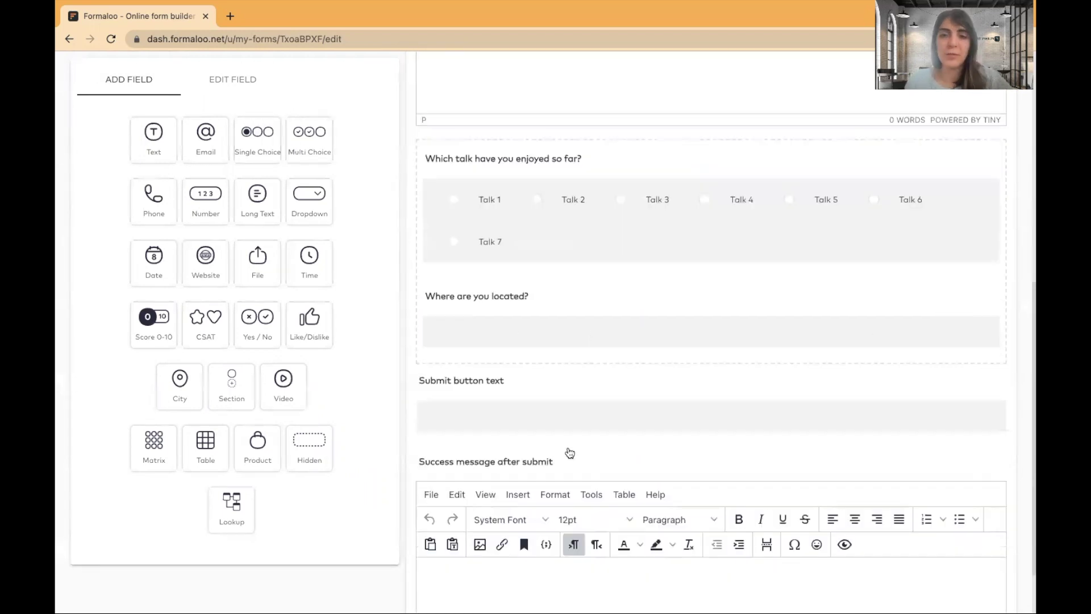
left_click(531, 298)
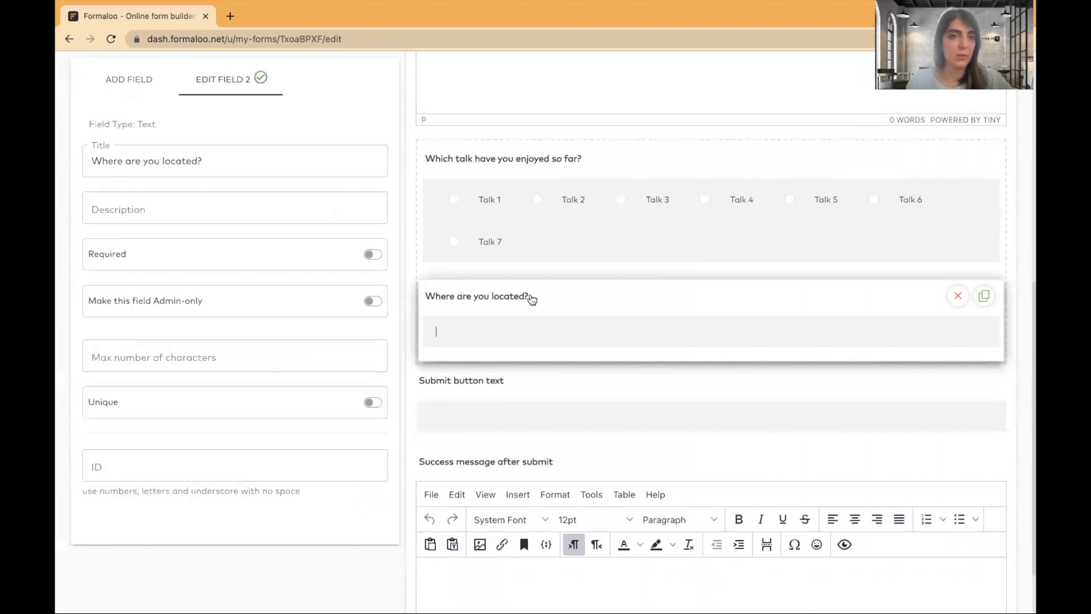
left_click(135, 91)
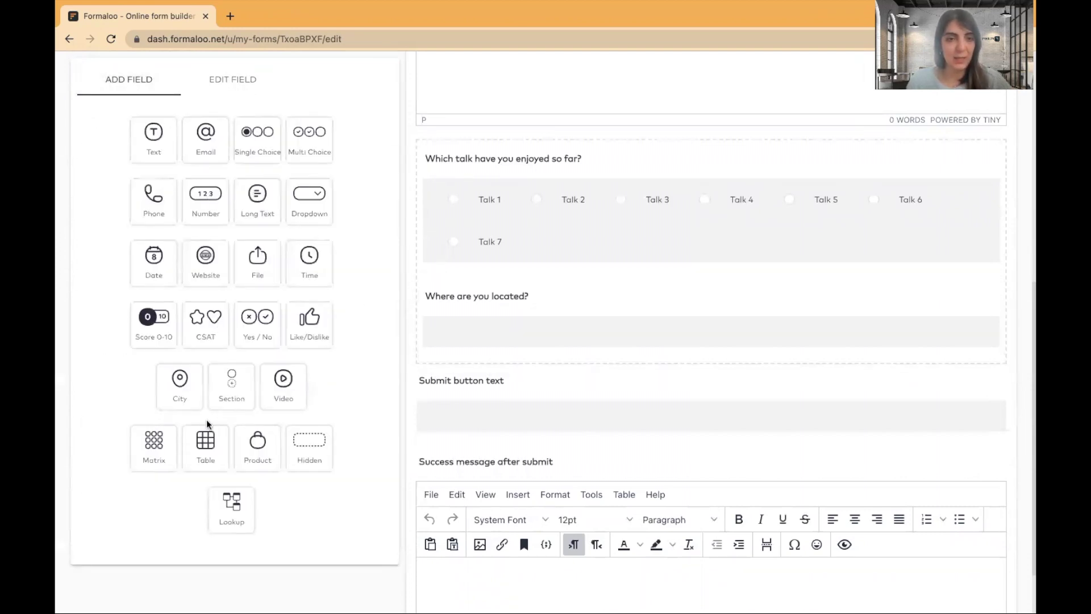
Step: Apply the pink default colour theme to the Live poll form and save it
scroll(560, 335, "up", 8)
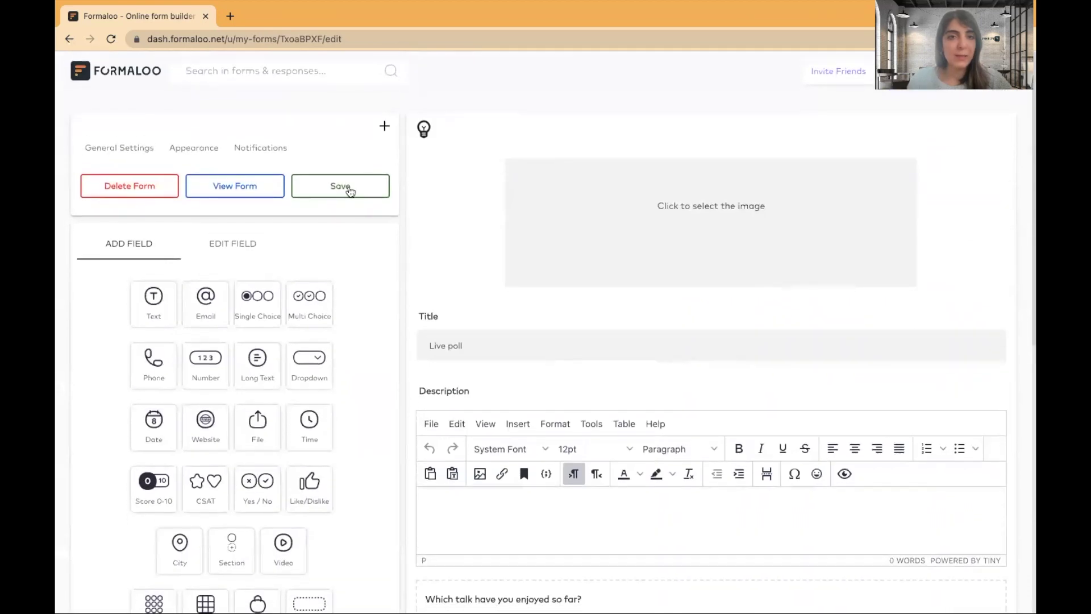
left_click(194, 149)
scroll(356, 444, "down", 6)
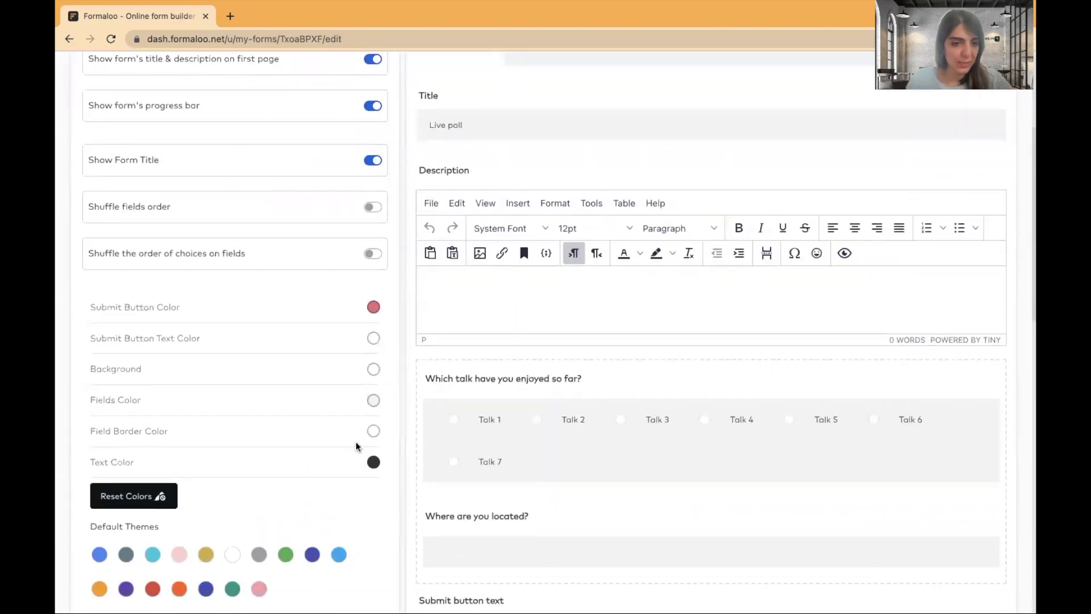
left_click(176, 407)
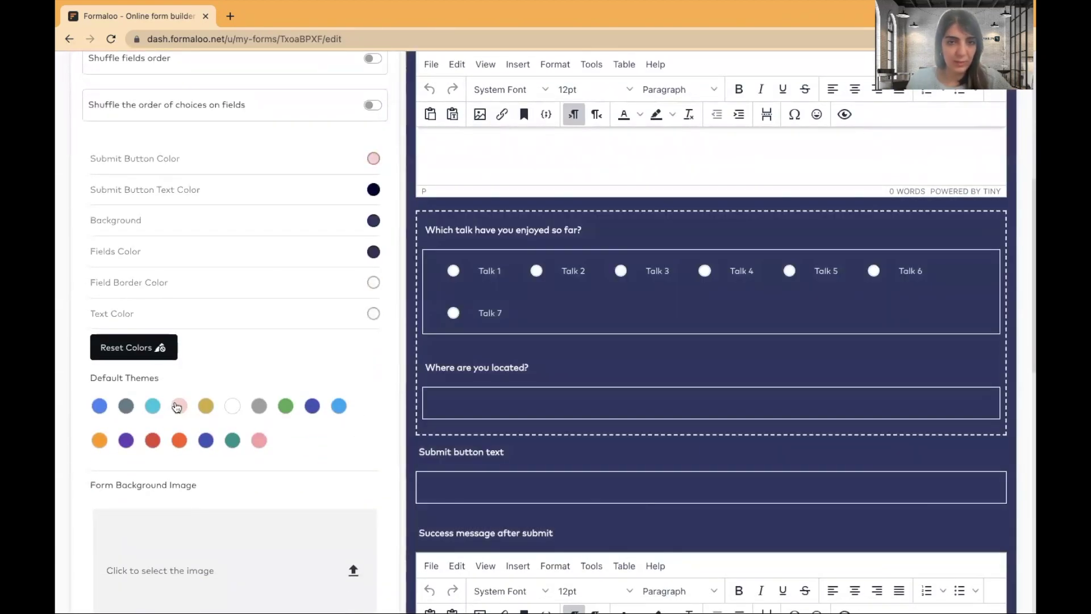
scroll(335, 331, "down", 7)
left_click(366, 338)
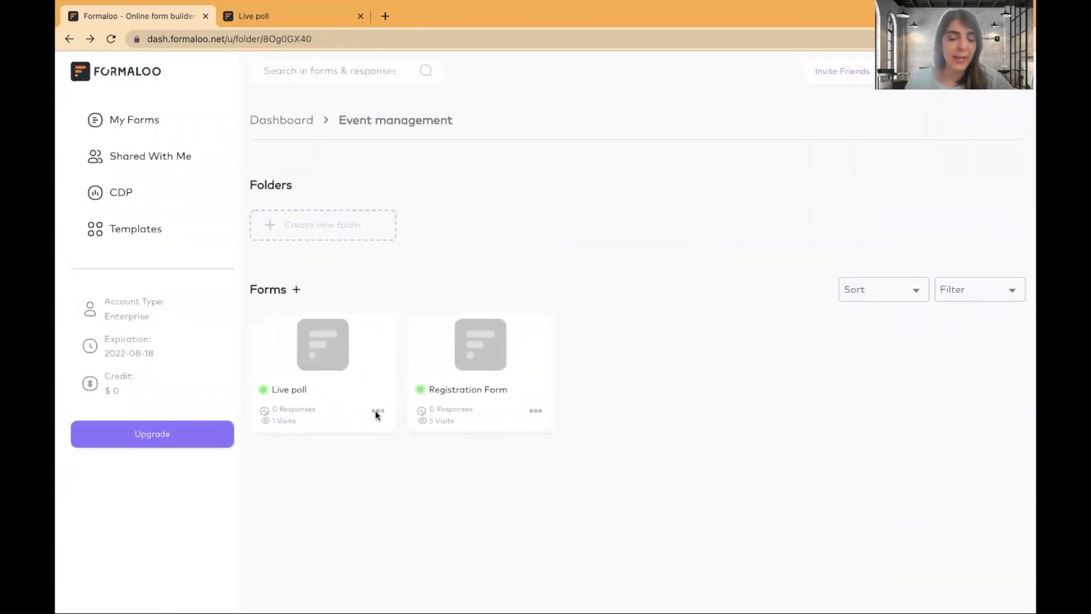
Step: Open the Live poll's results and browse its Charts, Responses and Integrations tabs
left_click(325, 362)
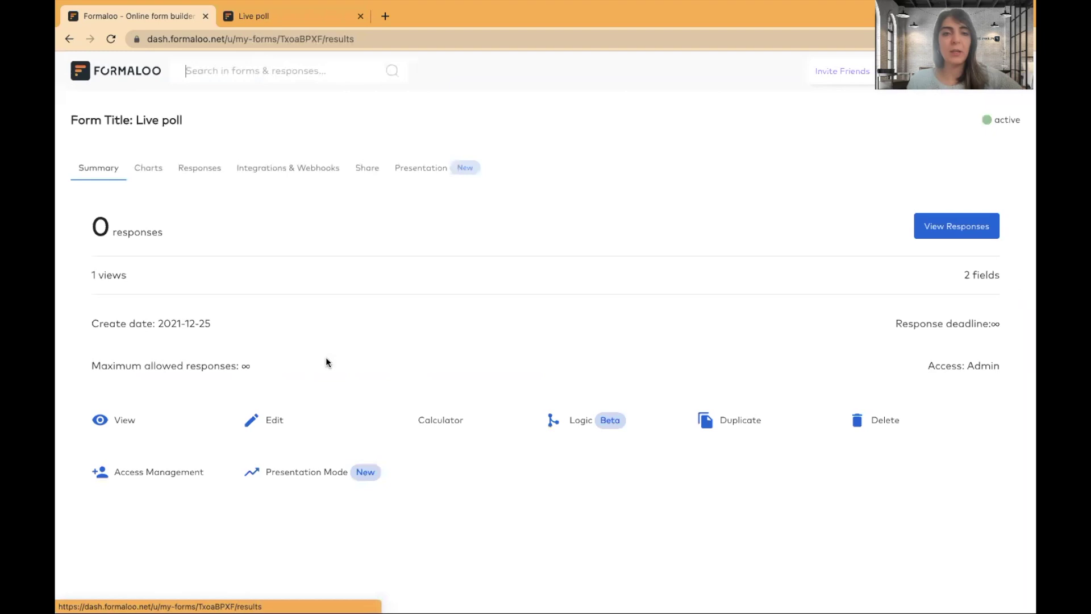
left_click(147, 166)
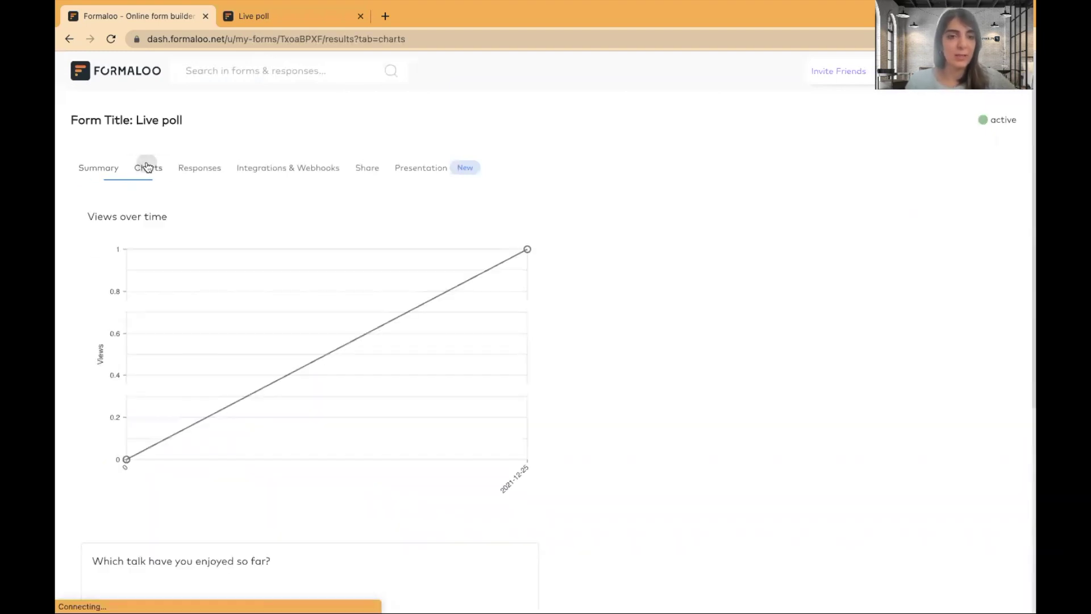
left_click(198, 169)
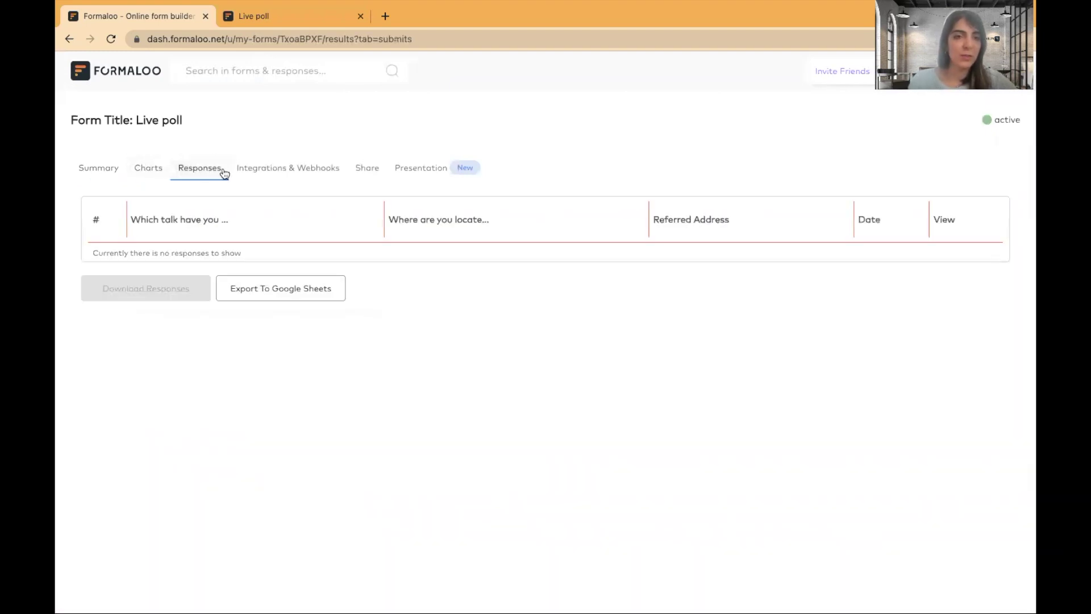
left_click(298, 172)
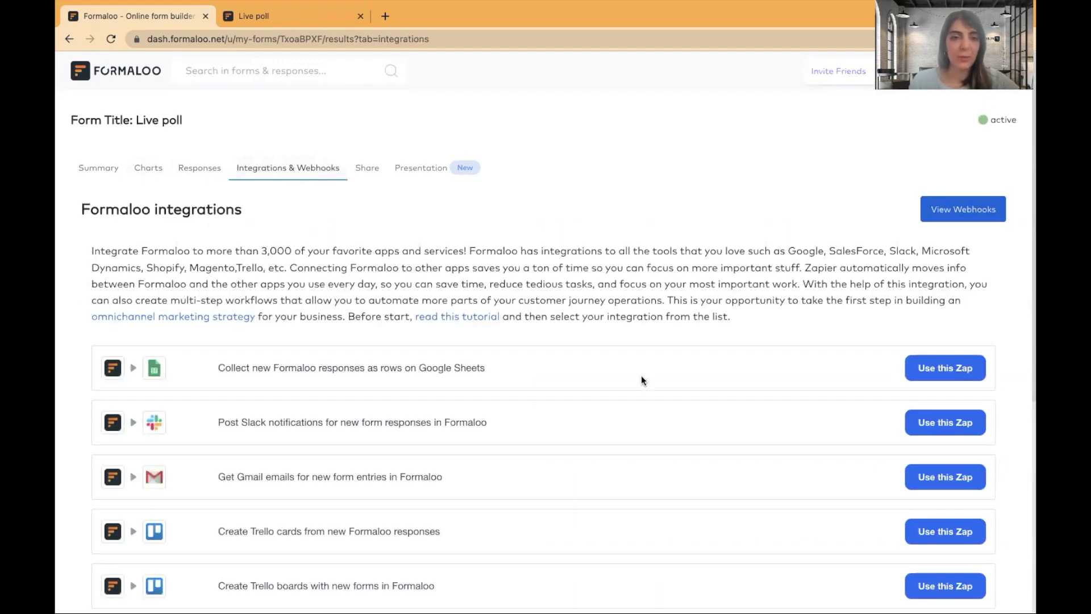
scroll(641, 377, "down", 6)
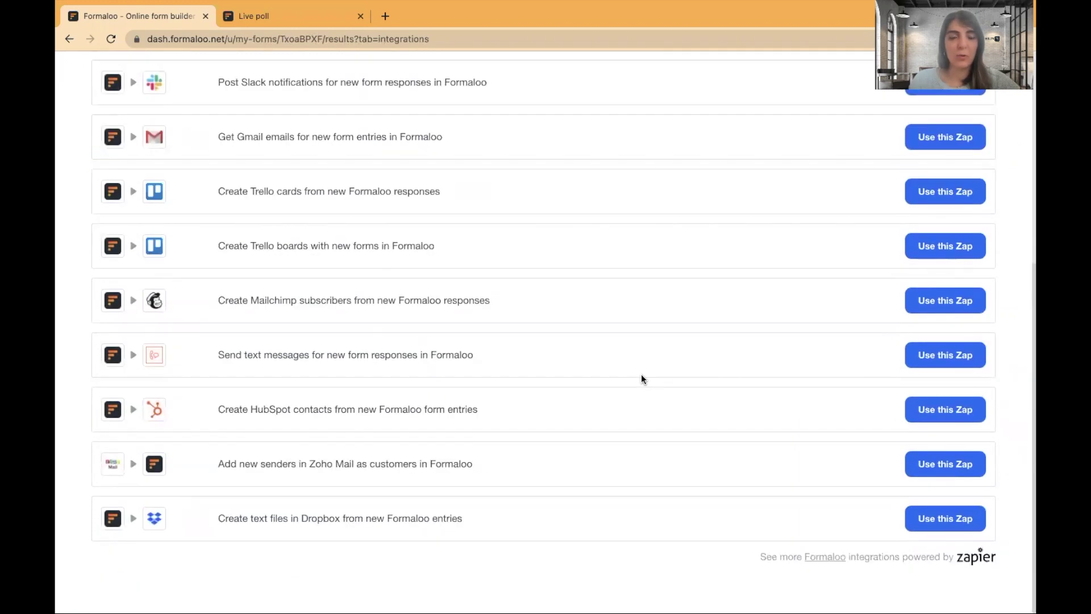
scroll(642, 378, "up", 6)
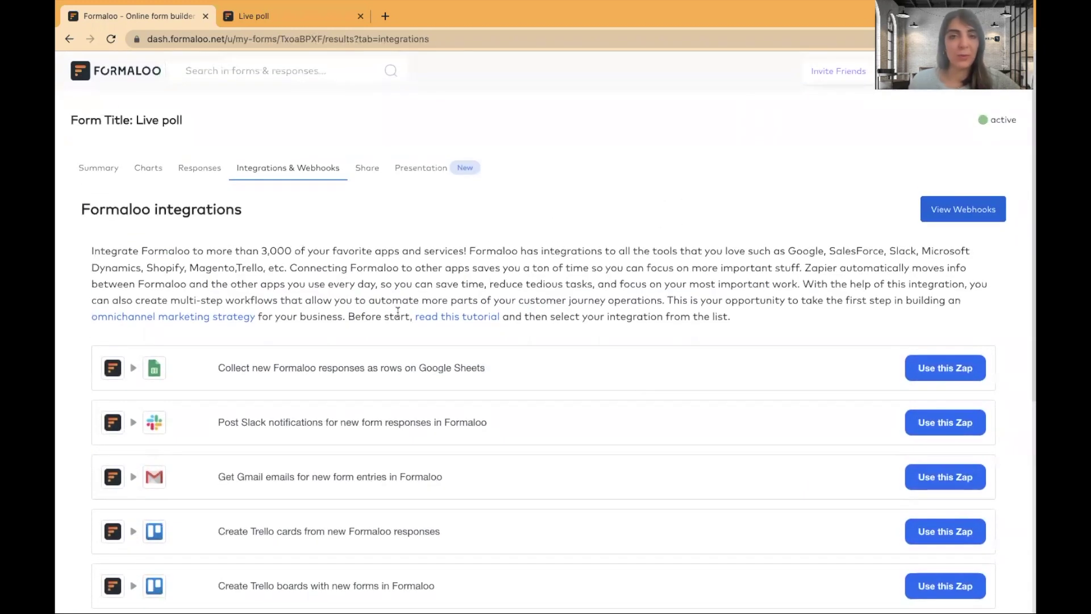
Step: Enable Presentation Mode under Share > Presentation and view the live presentation
left_click(366, 168)
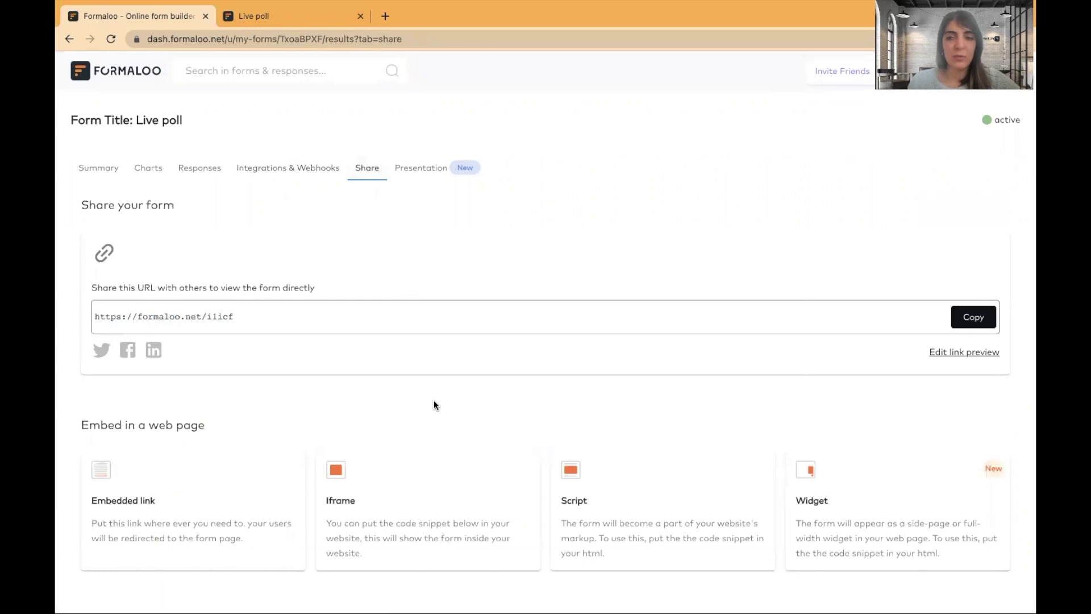
left_click(417, 171)
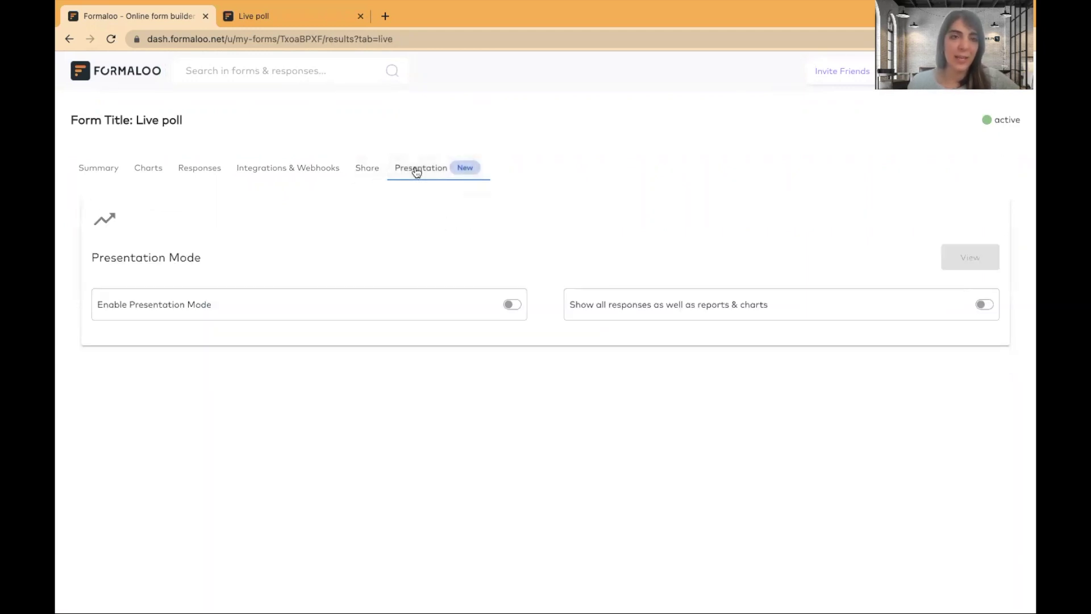
left_click(512, 305)
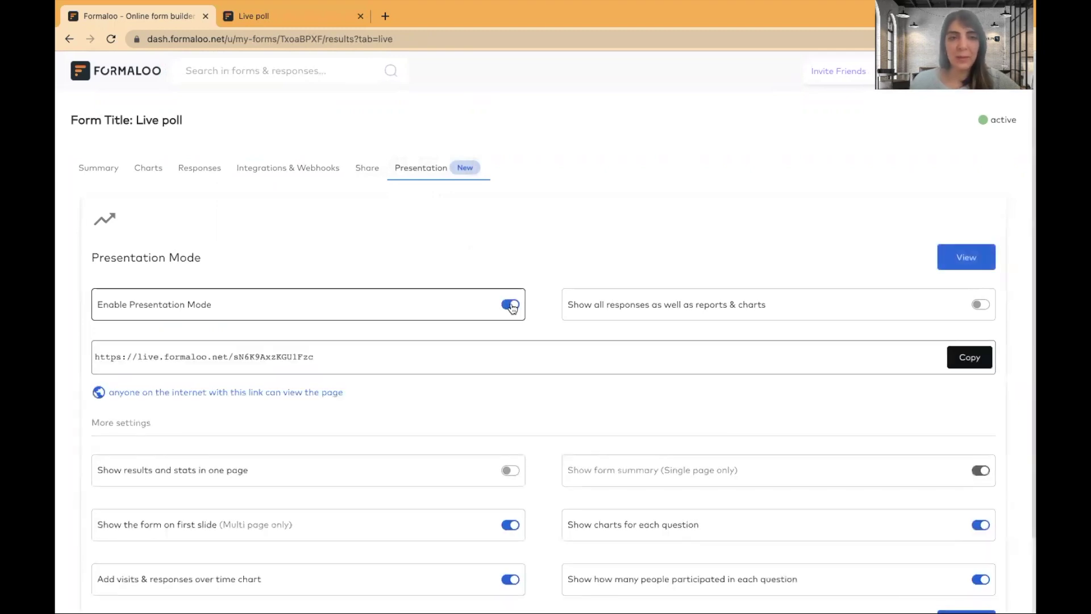
left_click(974, 267)
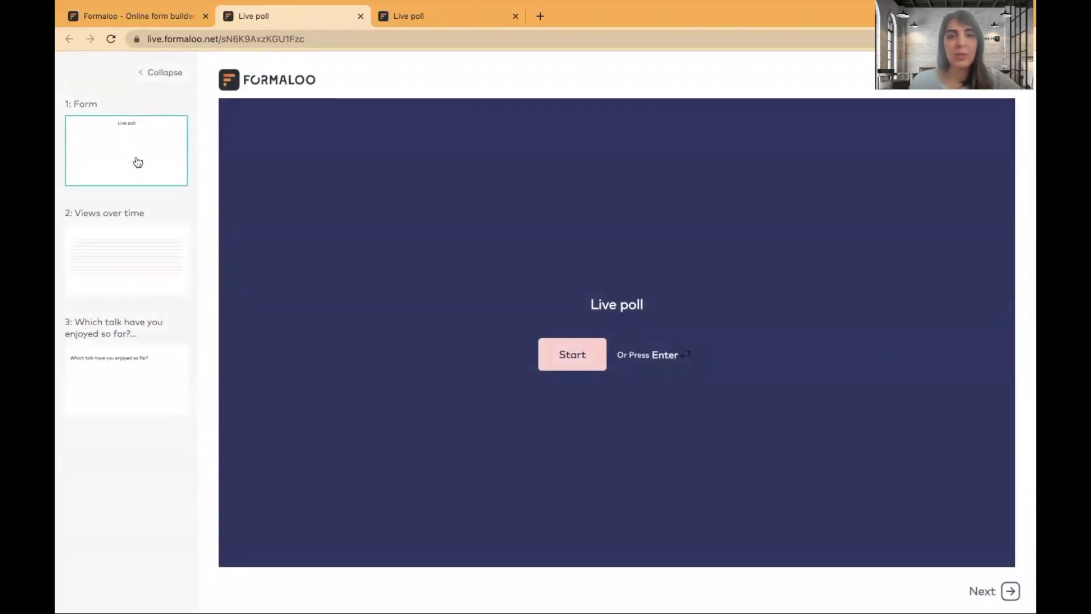
Step: Submit a poll response voting Talk 1 with location New York
left_click(570, 360)
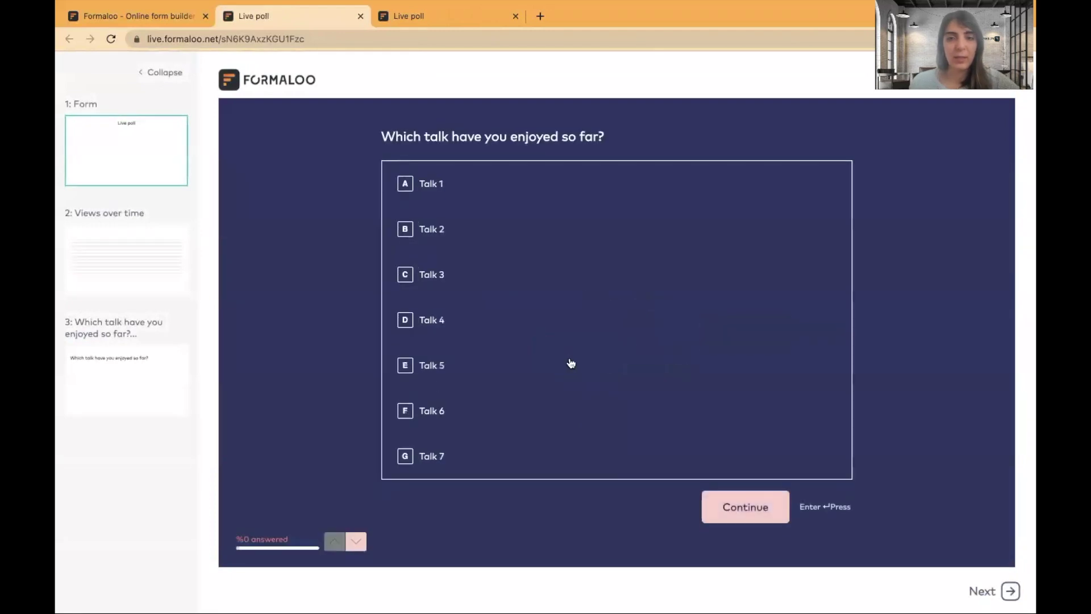
left_click(493, 188)
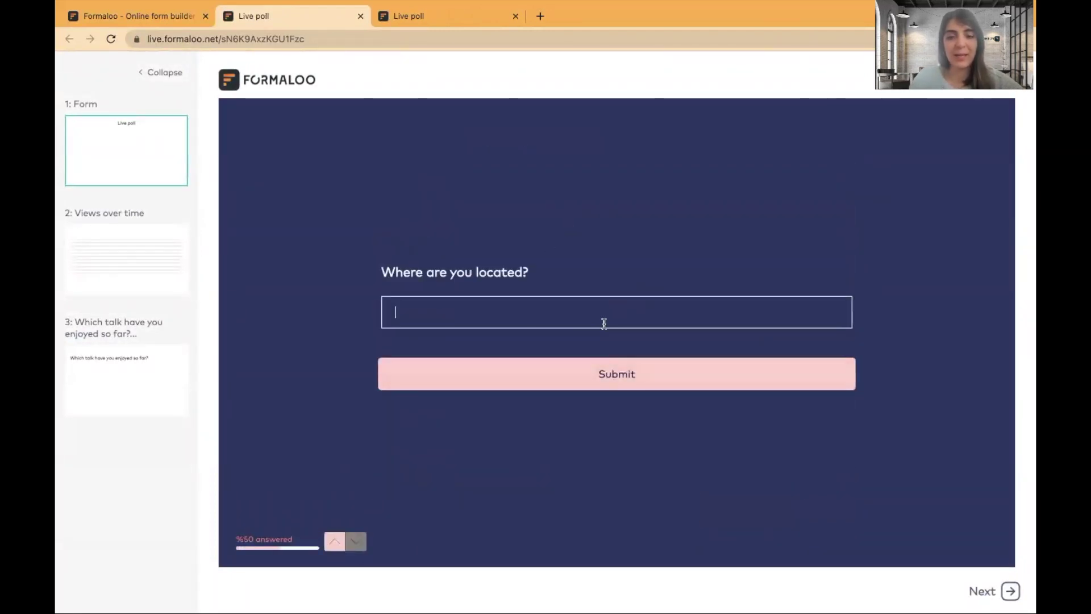
type("New York")
left_click(643, 363)
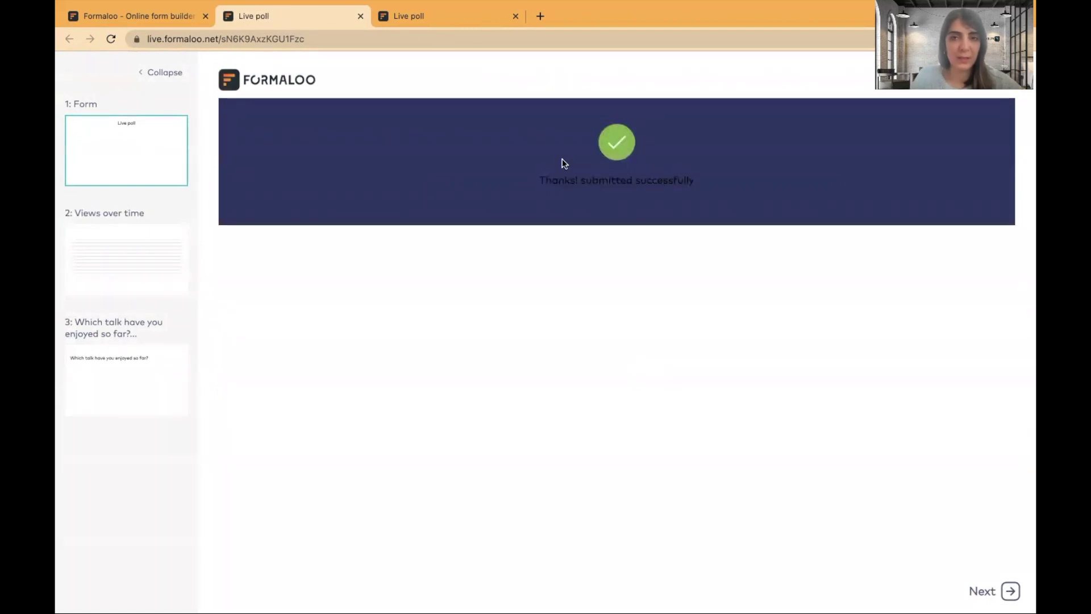
Step: Highlight the submission confirmation, then show the Responses over time slide
left_click_drag(538, 180, 704, 179)
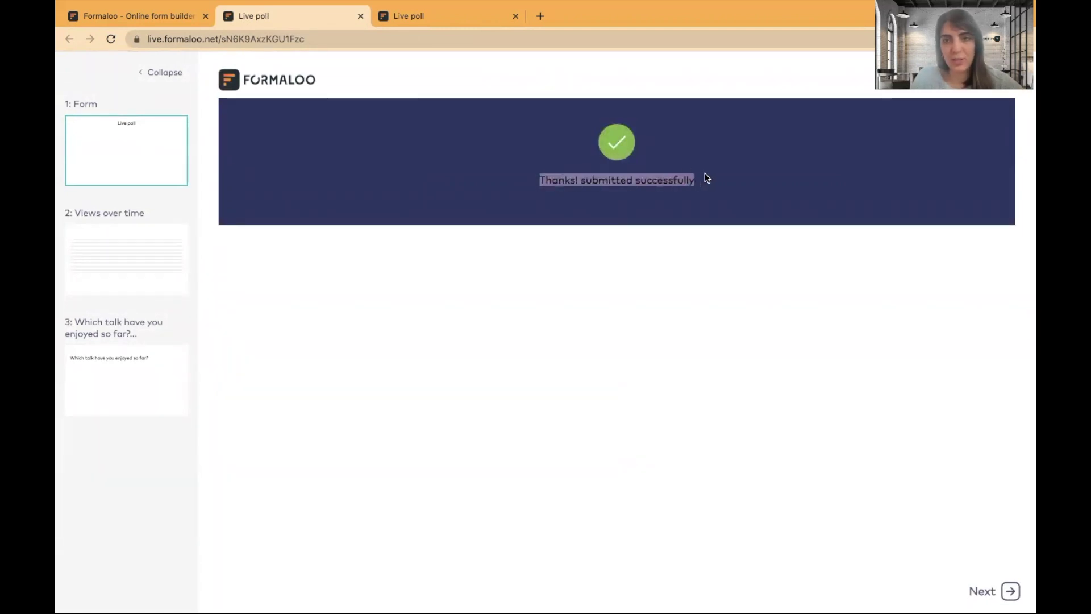
left_click(617, 180)
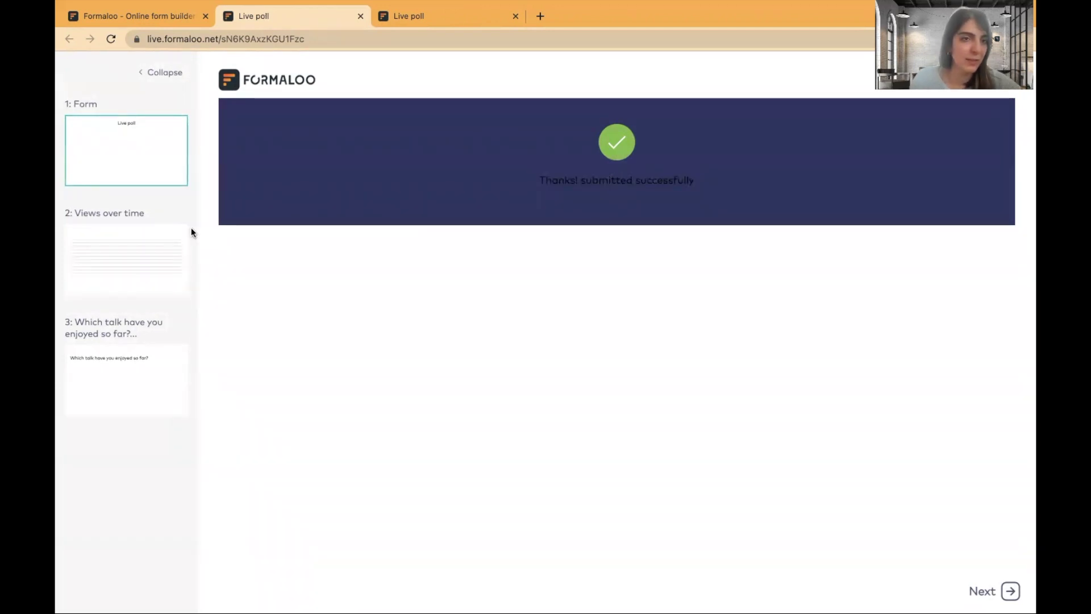
left_click(155, 255)
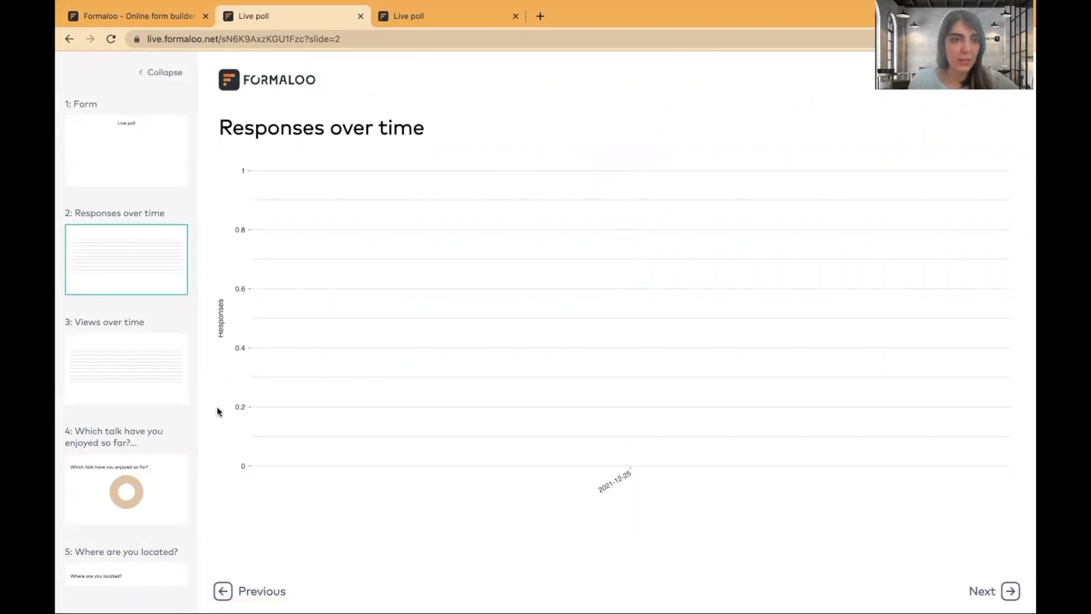
Step: Review the Views over time, talk donut chart and 'Where are you located?' result slides
left_click(133, 364)
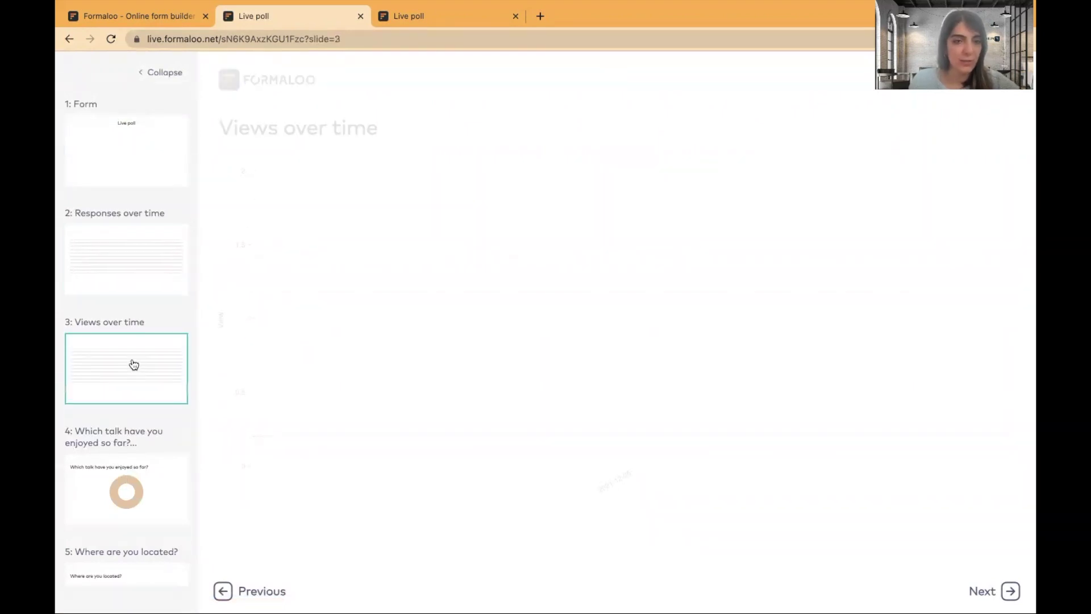
left_click(127, 263)
left_click(137, 388)
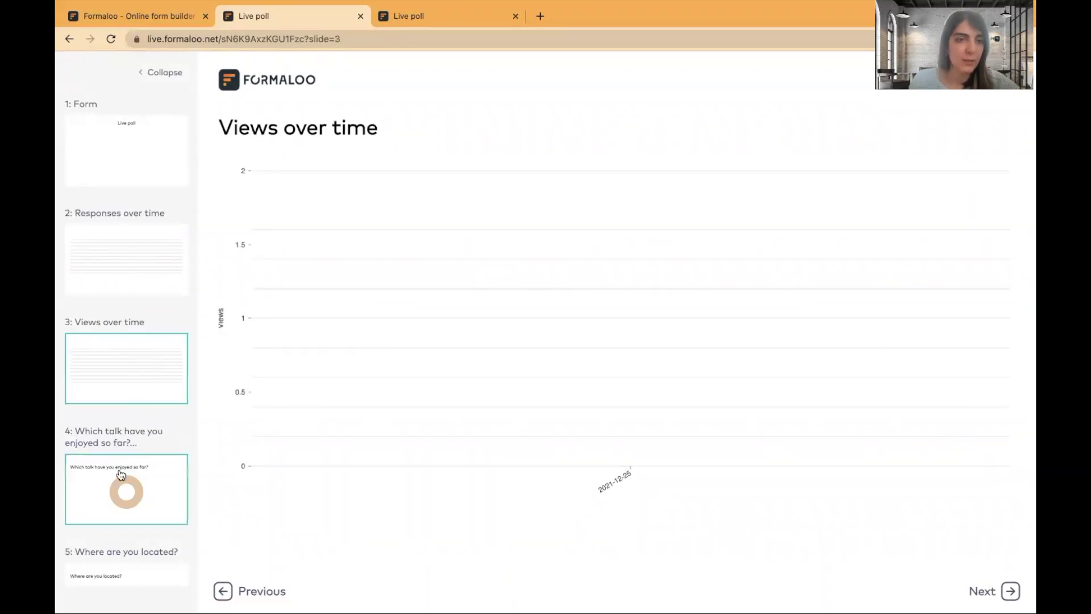
left_click(129, 483)
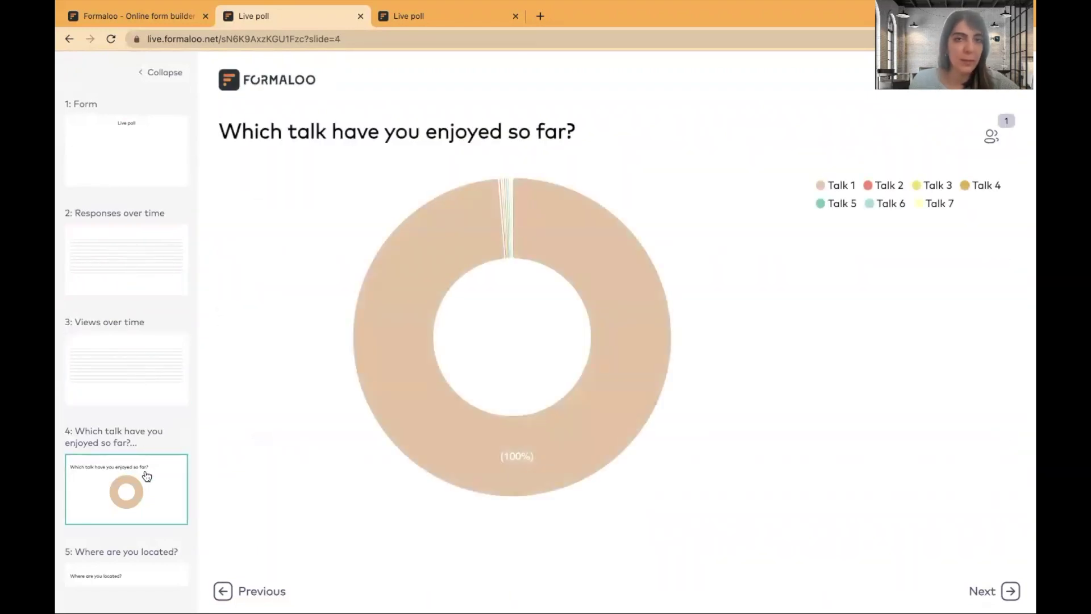
mouse_move(609, 292)
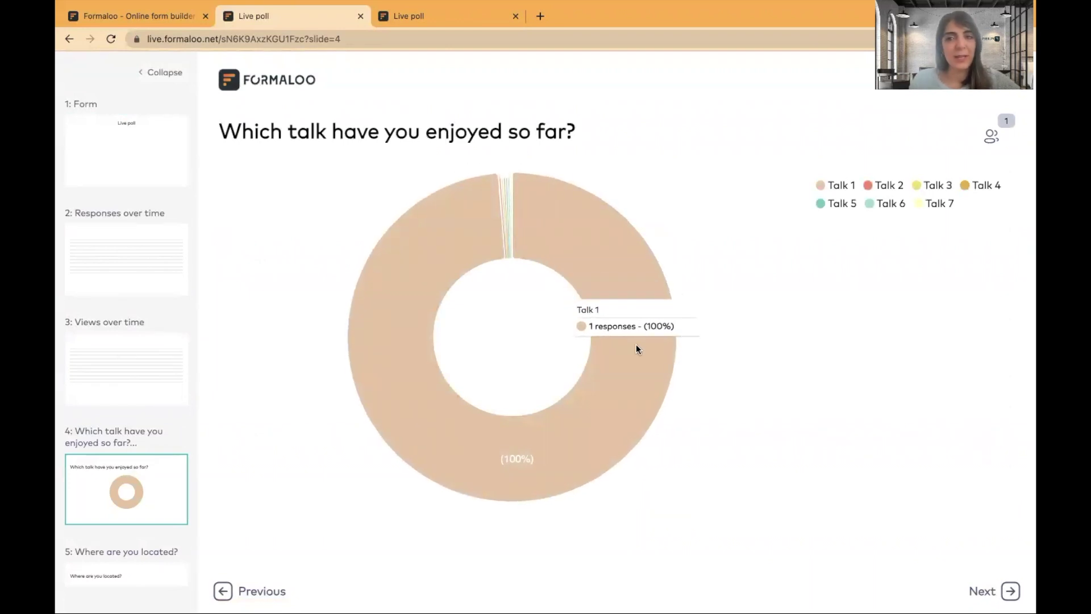
scroll(156, 521, "down", 2)
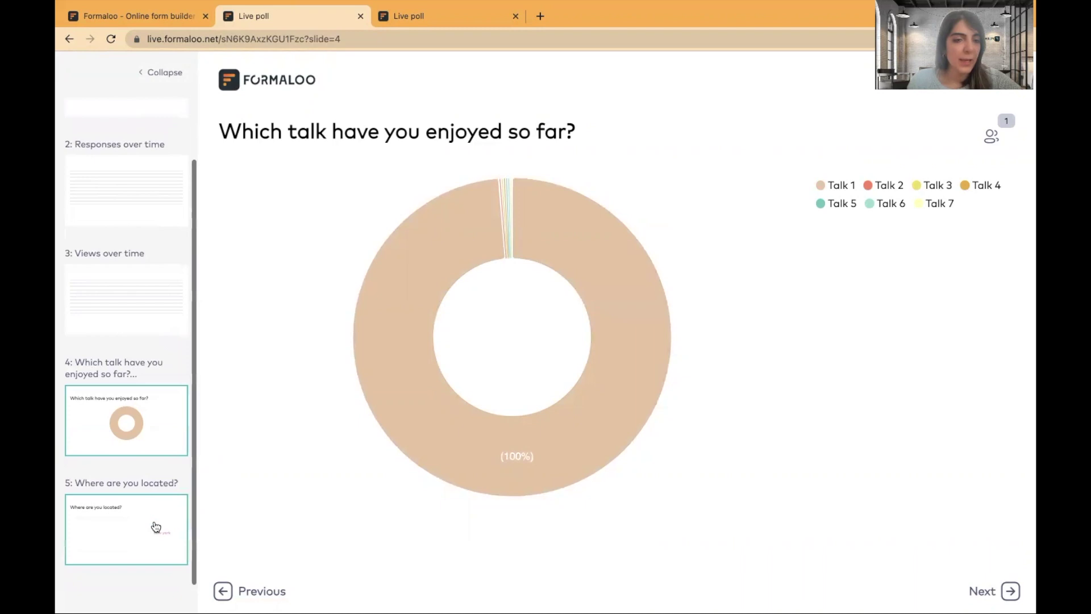
left_click(134, 517)
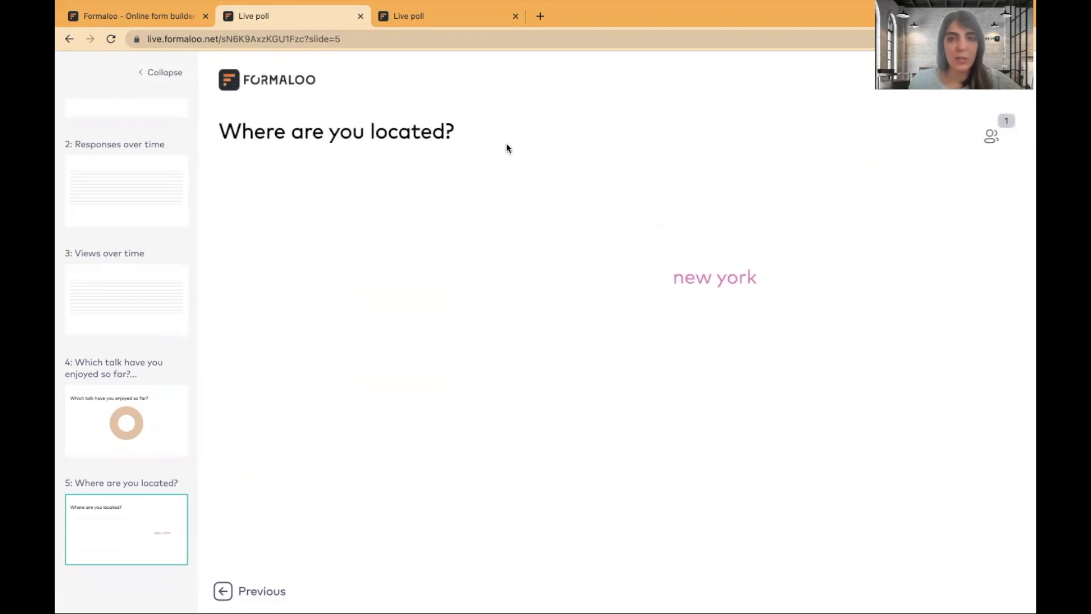
scroll(146, 170, "up", 2)
Step: Submit a Talk 5 response with location 'Tall', checking the results slides along the way
left_click(144, 169)
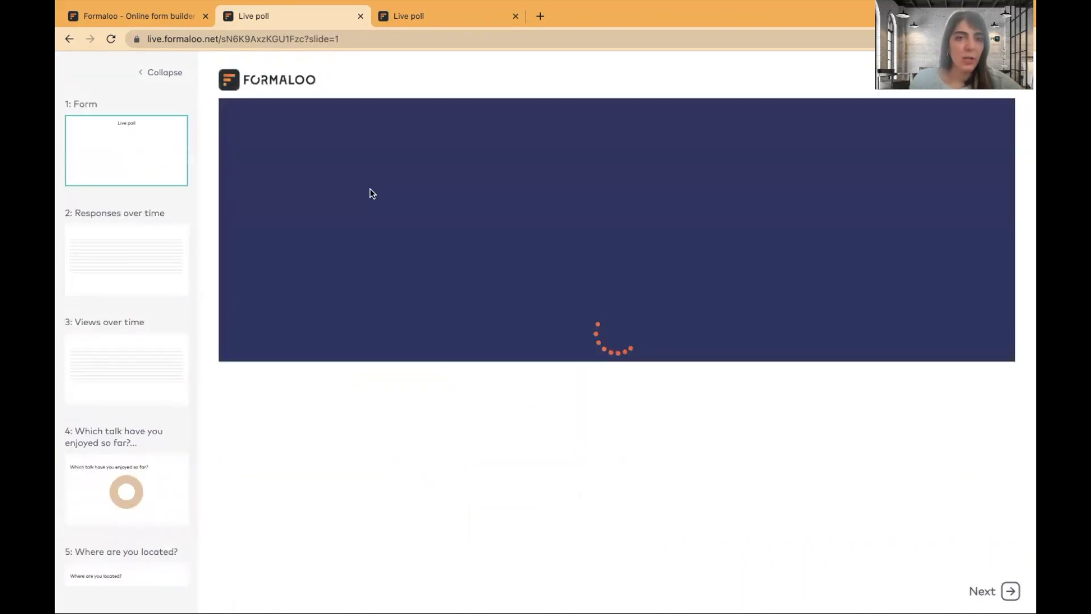
left_click(595, 353)
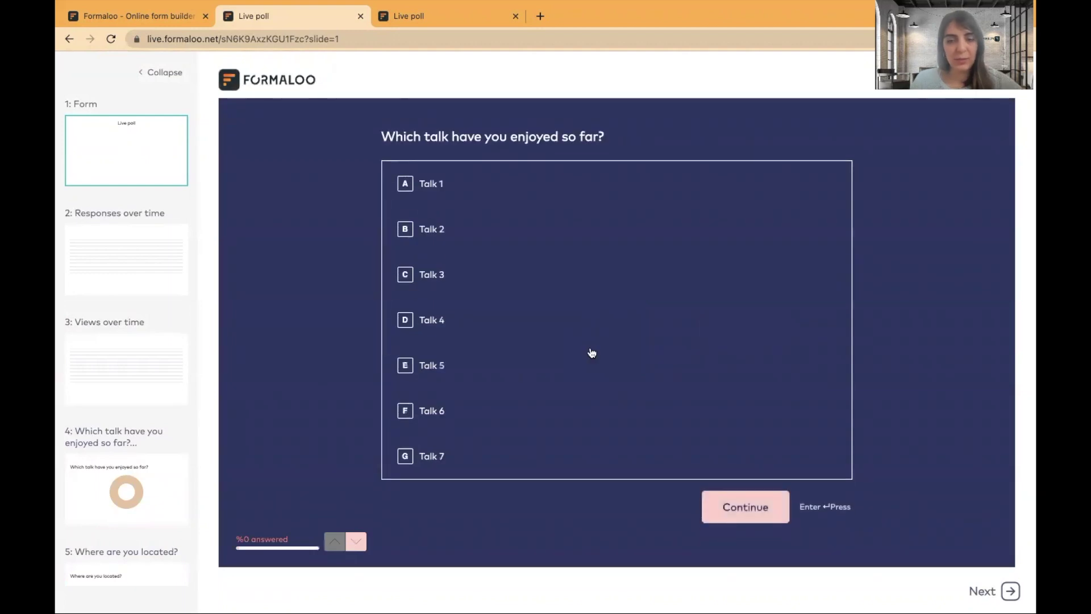
left_click(545, 368)
type("Tall")
left_click(126, 259)
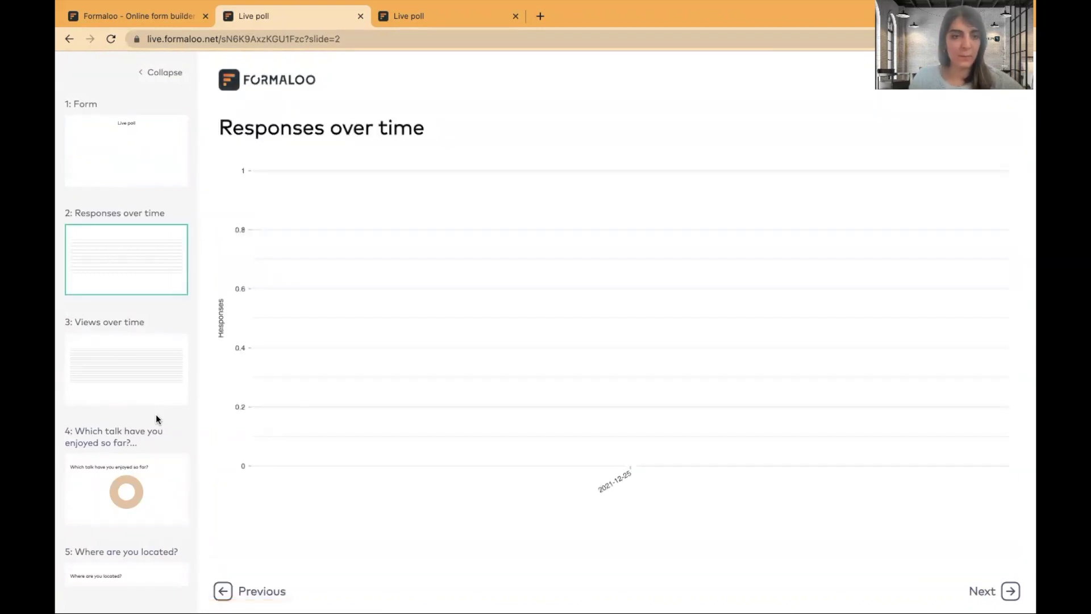
left_click(126, 488)
left_click(126, 151)
left_click(568, 360)
left_click(616, 373)
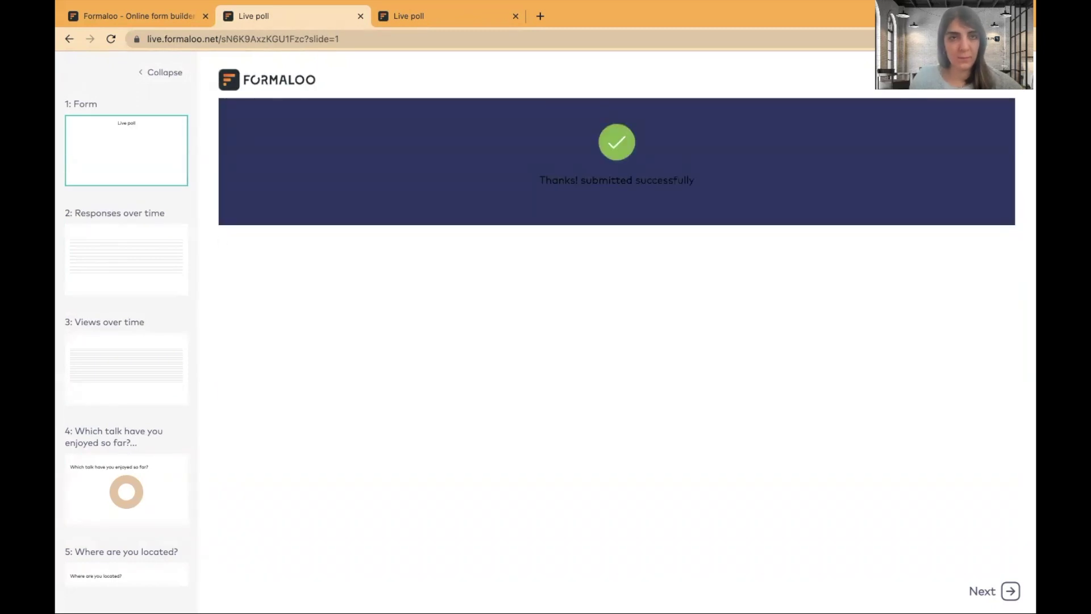
Step: Submit poll responses with locations Madrid and California
left_click(567, 352)
type("Madrid")
left_click(126, 259)
left_click(116, 166)
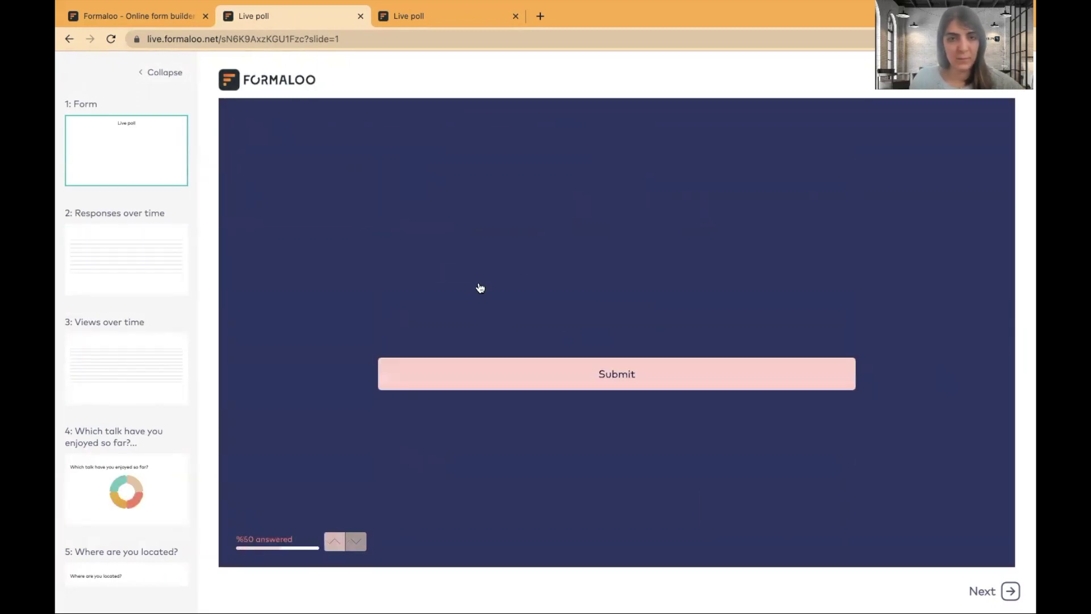
left_click(568, 373)
left_click(443, 456)
type("California")
key("Return")
Step: Submit poll responses with locations Seoul and 'Bar'
left_click(134, 154)
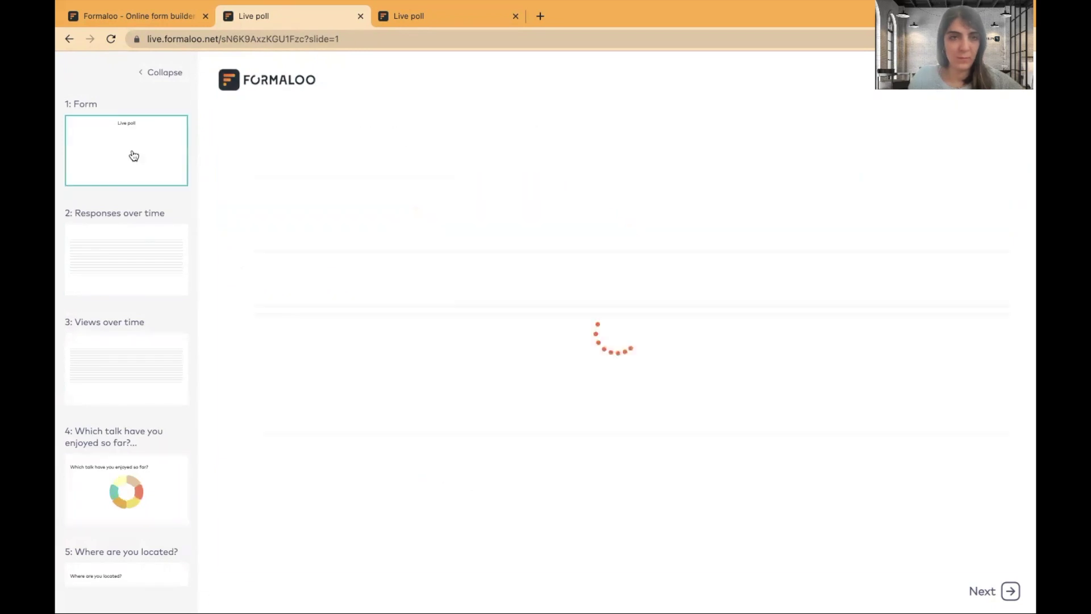
left_click(549, 373)
left_click(560, 258)
type("Seoul")
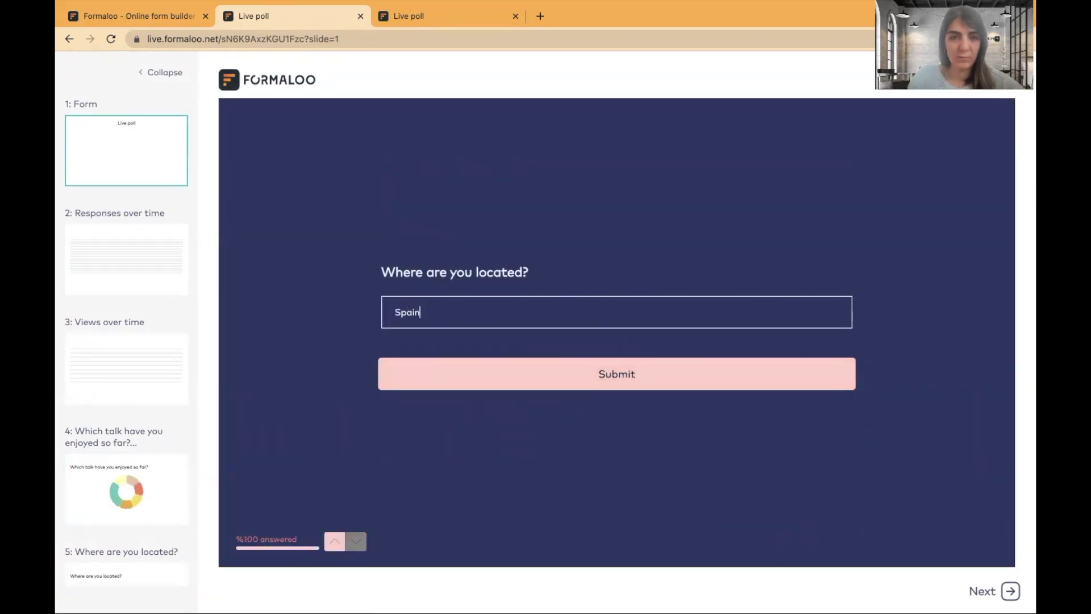
key("Return")
left_click(475, 338)
type("Bar")
key("Return")
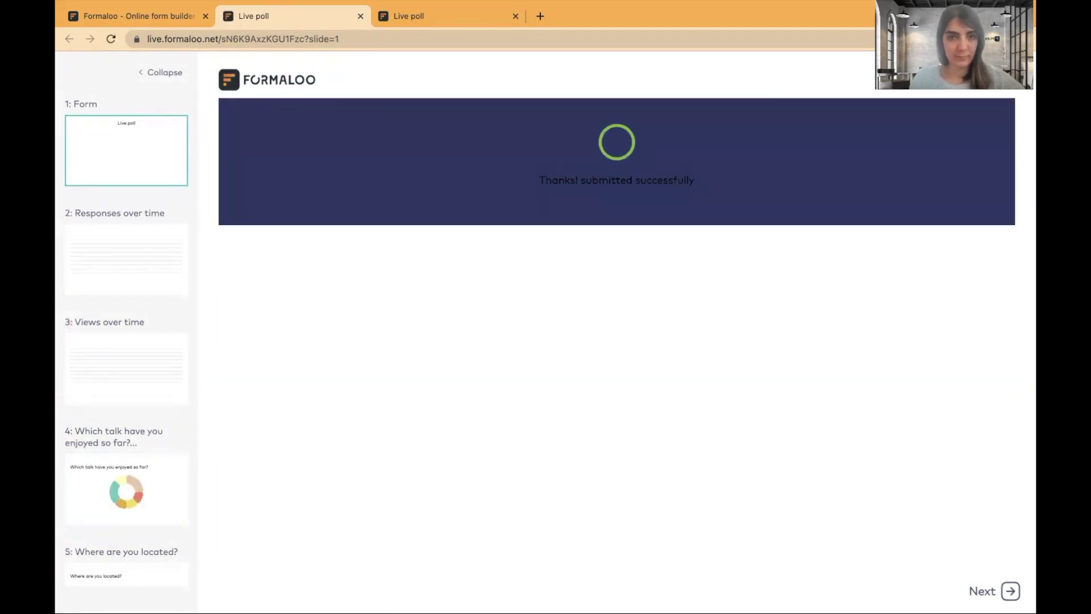
key("Return")
Step: Submit responses with locations 'New' and 'New york', then view the talk results chart
left_click(546, 278)
type("New")
key("Return")
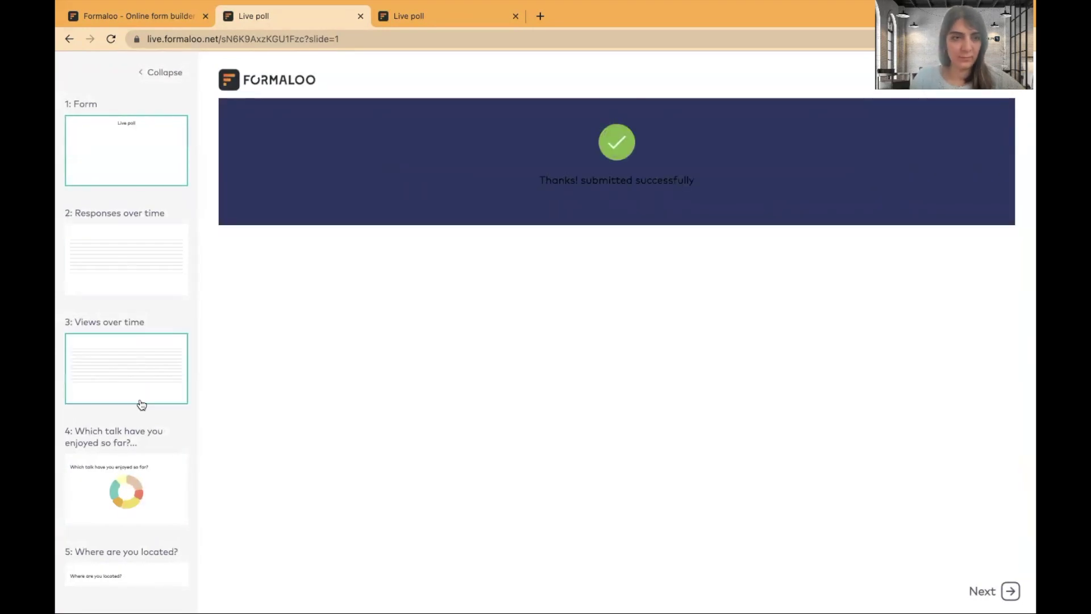
left_click(475, 443)
left_click(127, 489)
left_click(126, 151)
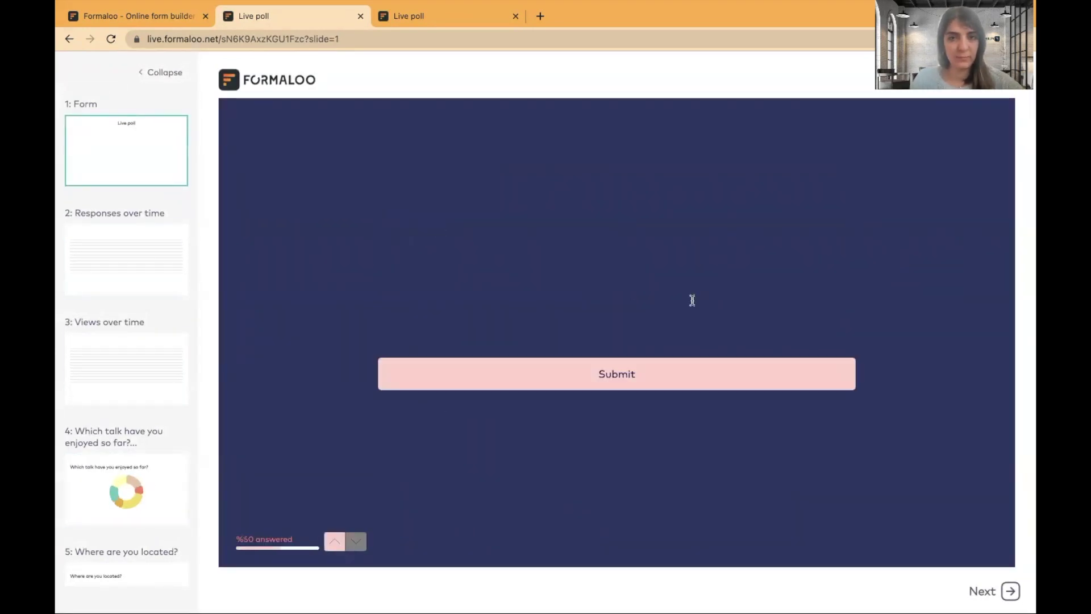
key("Return")
key("Return")
key("Return")
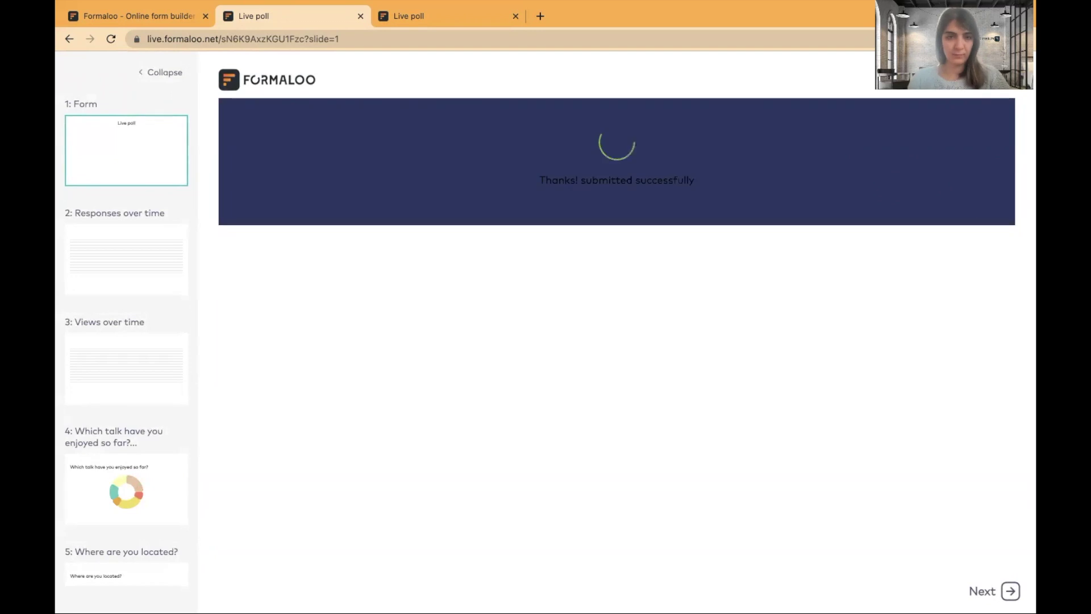
left_click(574, 360)
type("New york")
key("Return")
left_click(162, 483)
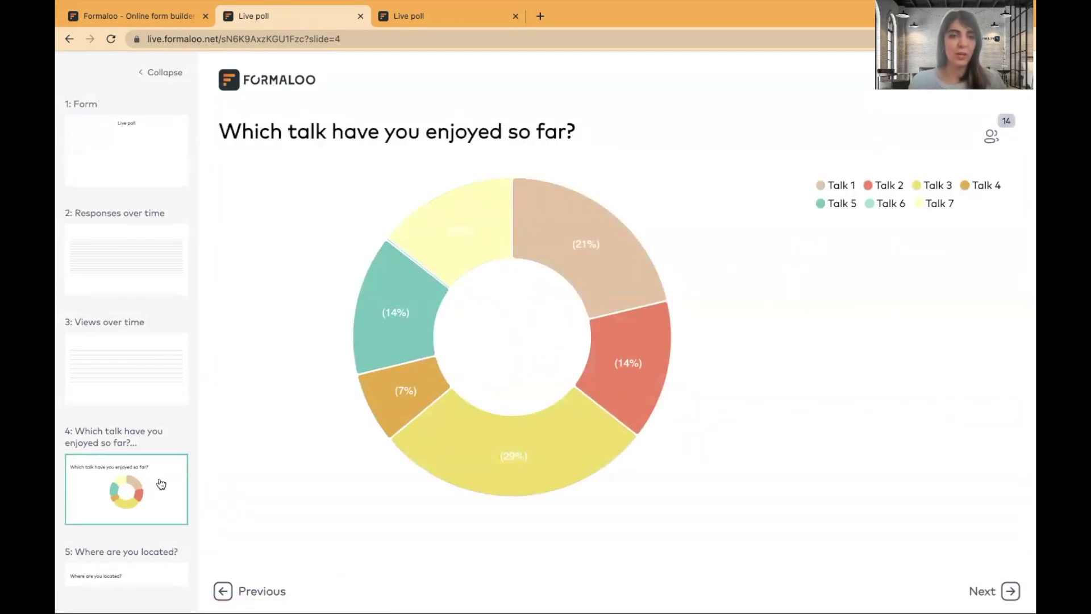
Step: Select and then deselect the presentation's link address
scroll(160, 475, "down", 2)
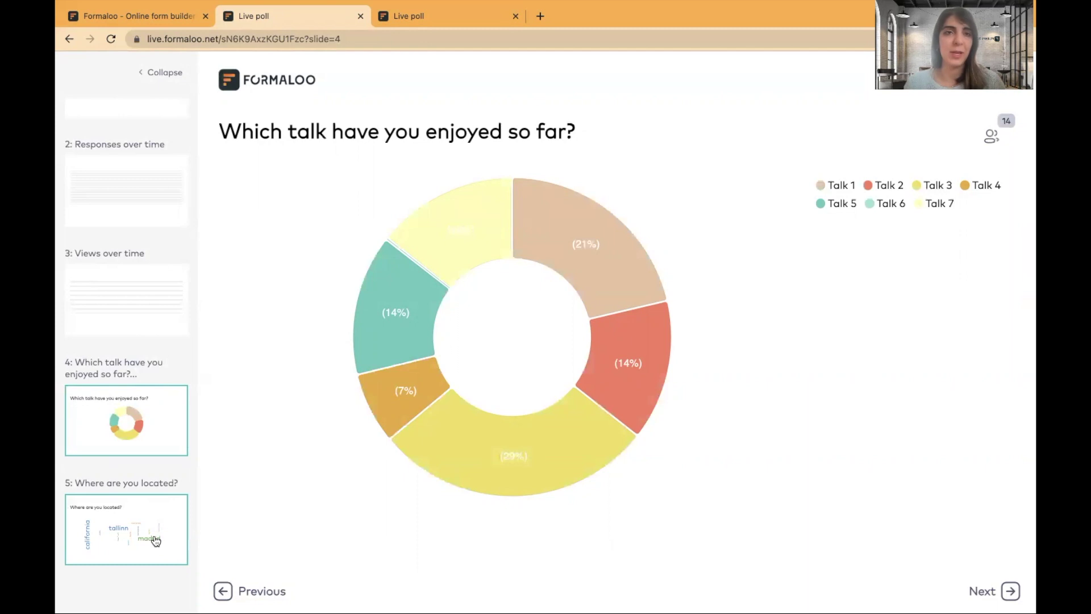
left_click(346, 38)
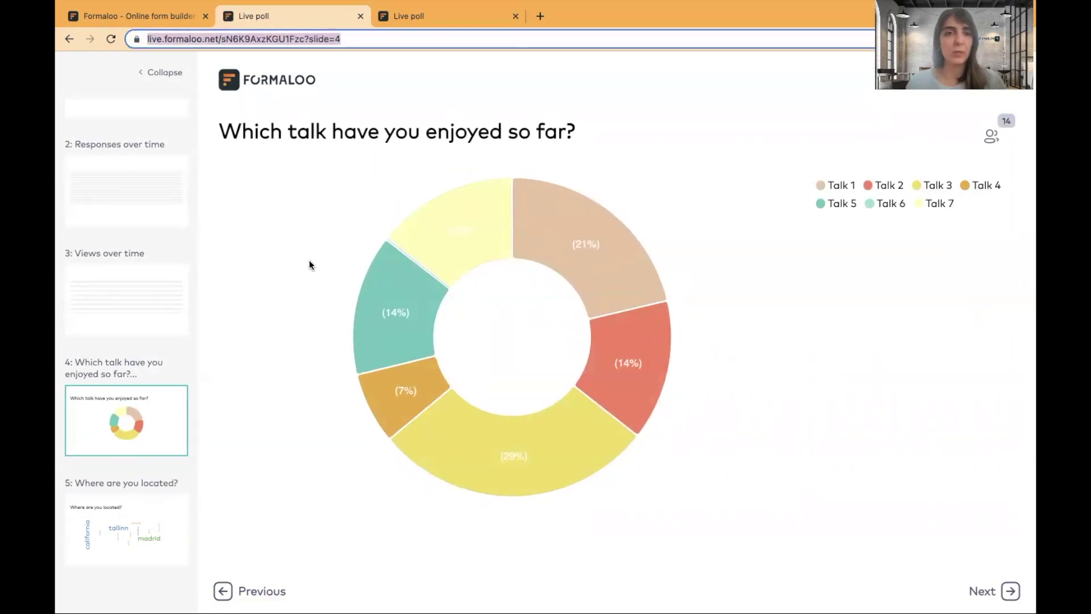
left_click(275, 133)
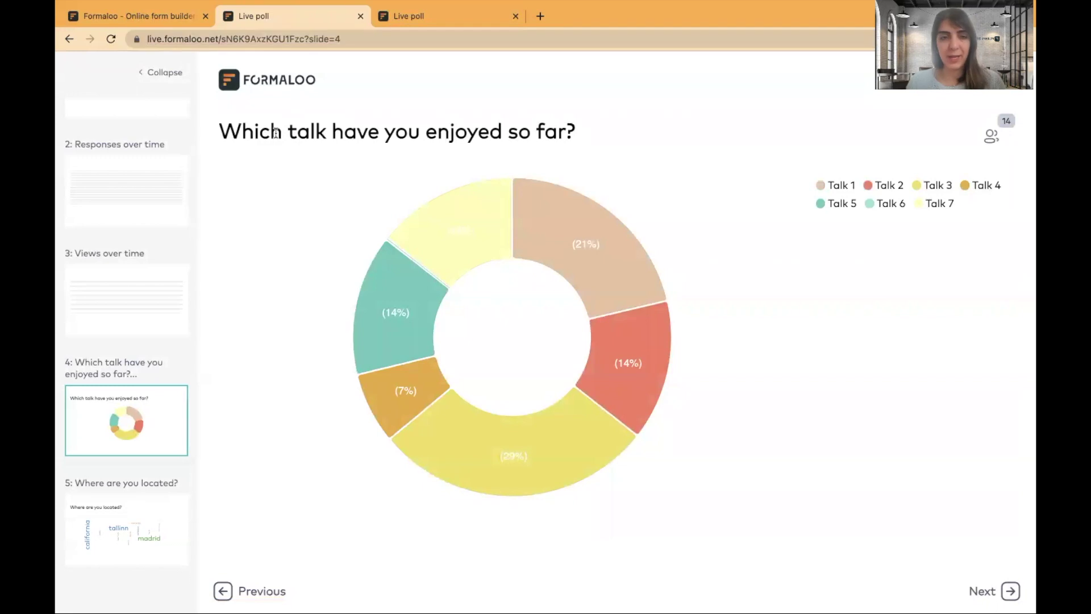
Step: Inspect word counts in the location answers word cloud slide
left_click(131, 528)
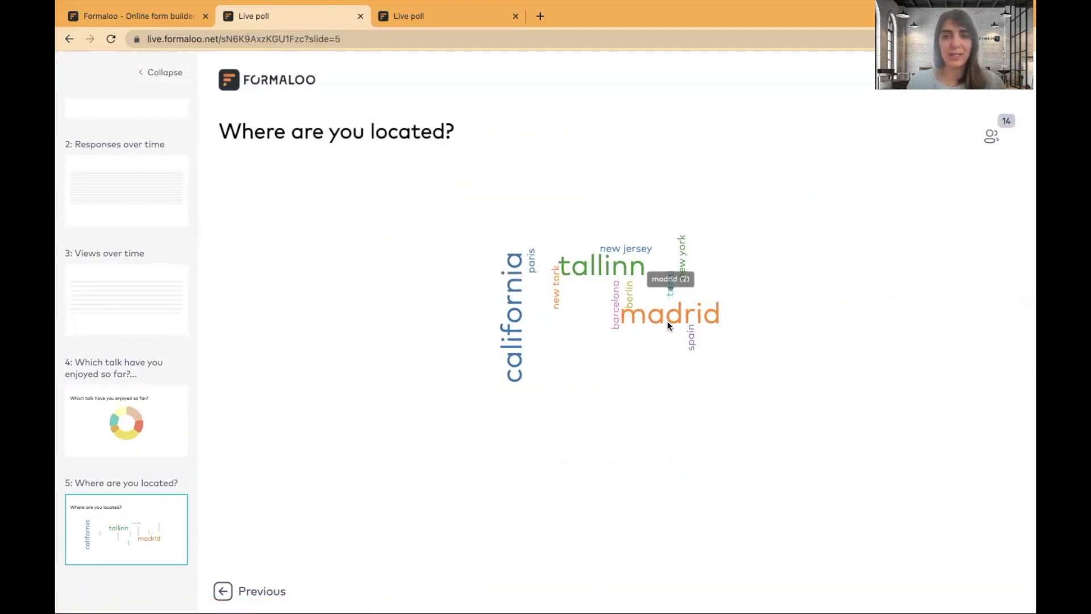
mouse_move(598, 268)
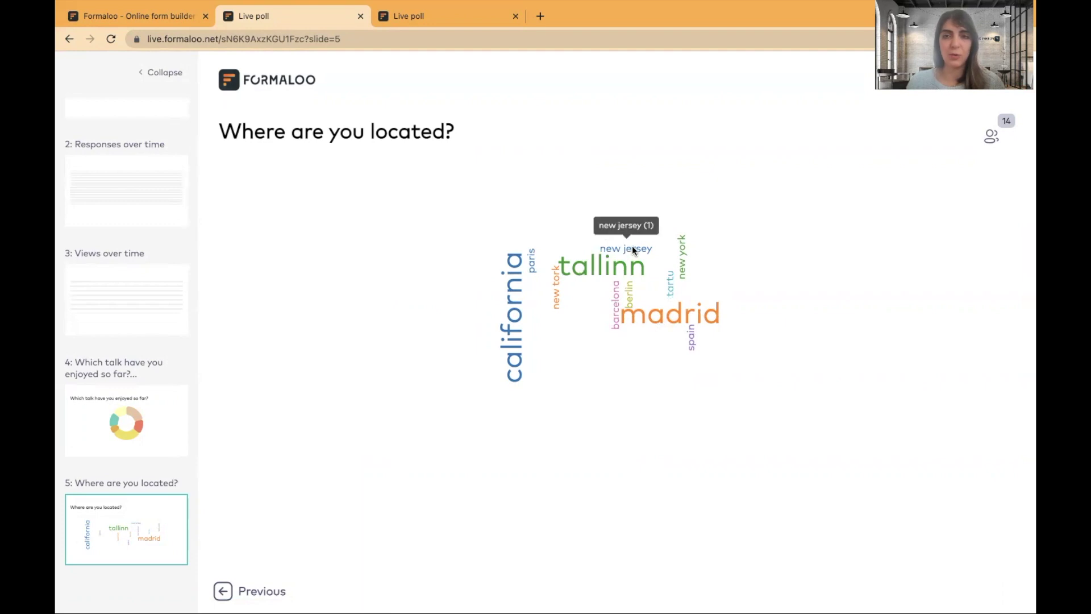
mouse_move(663, 291)
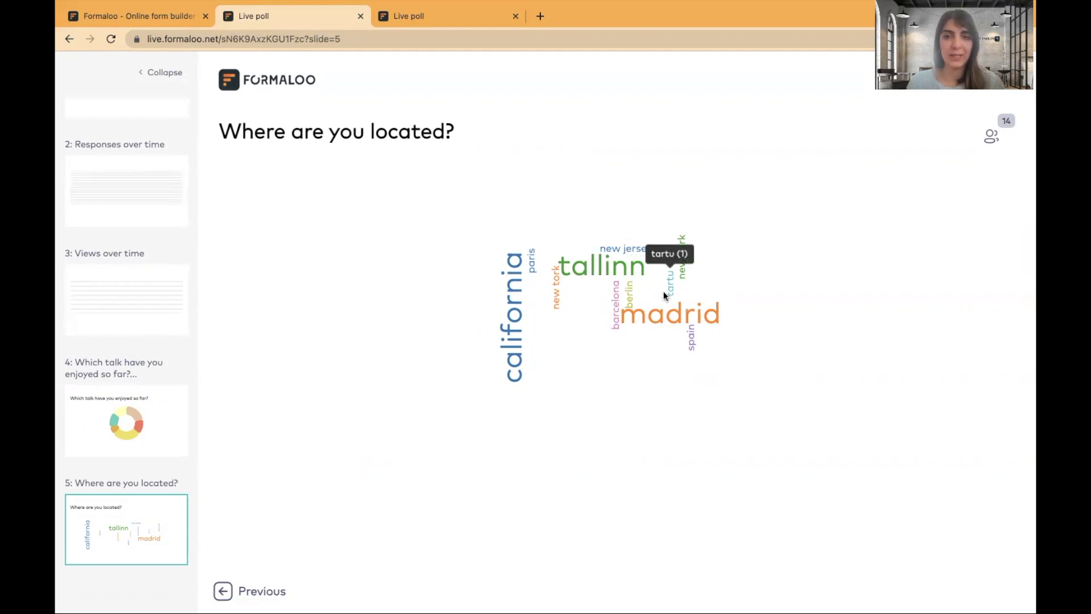
mouse_move(553, 300)
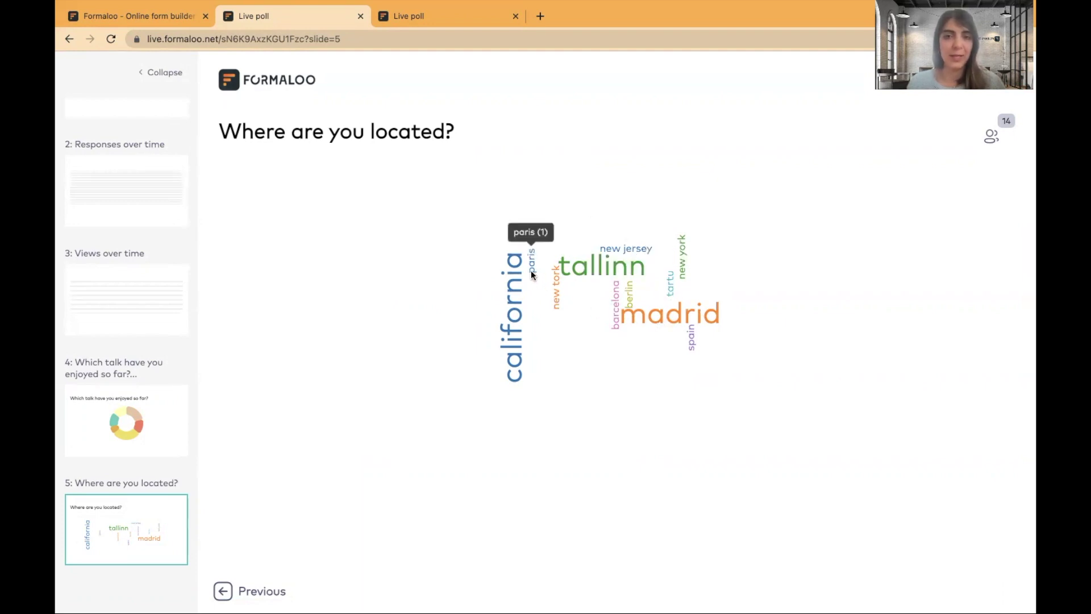
mouse_move(496, 295)
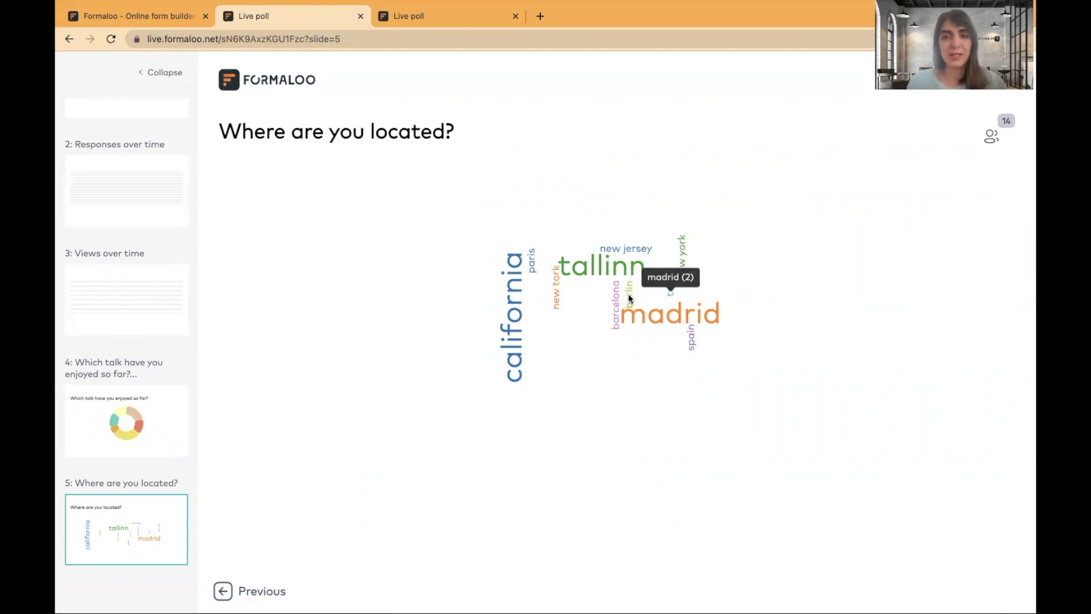
mouse_move(625, 245)
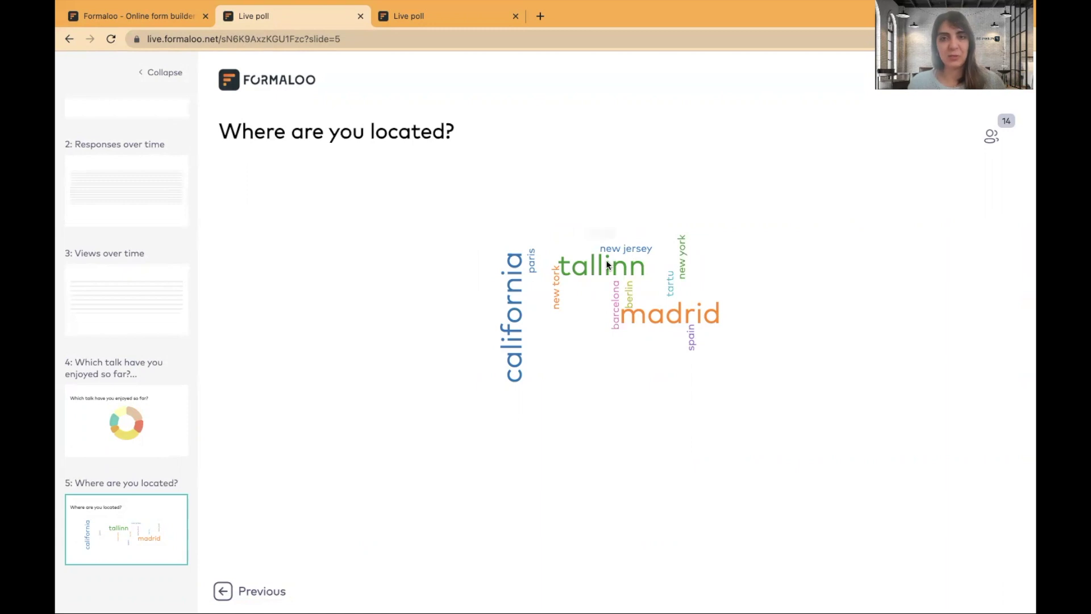
Step: Turn on showing all responses in the presentation settings and reopen the live presentation
left_click(123, 175)
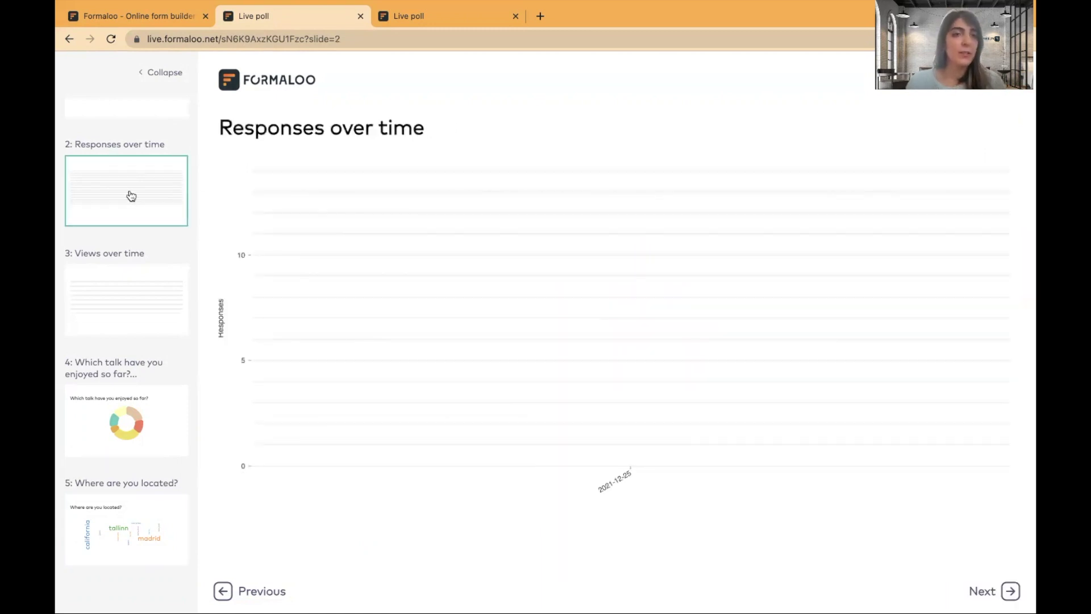
scroll(131, 196, "up", 2)
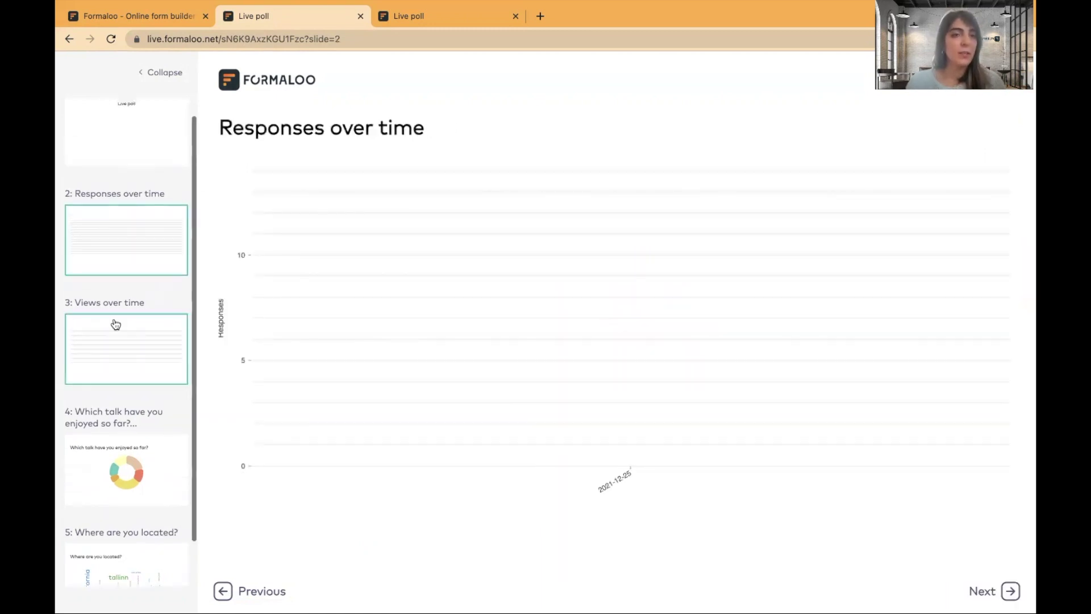
left_click(168, 11)
scroll(381, 431, "down", 3)
scroll(682, 426, "up", 3)
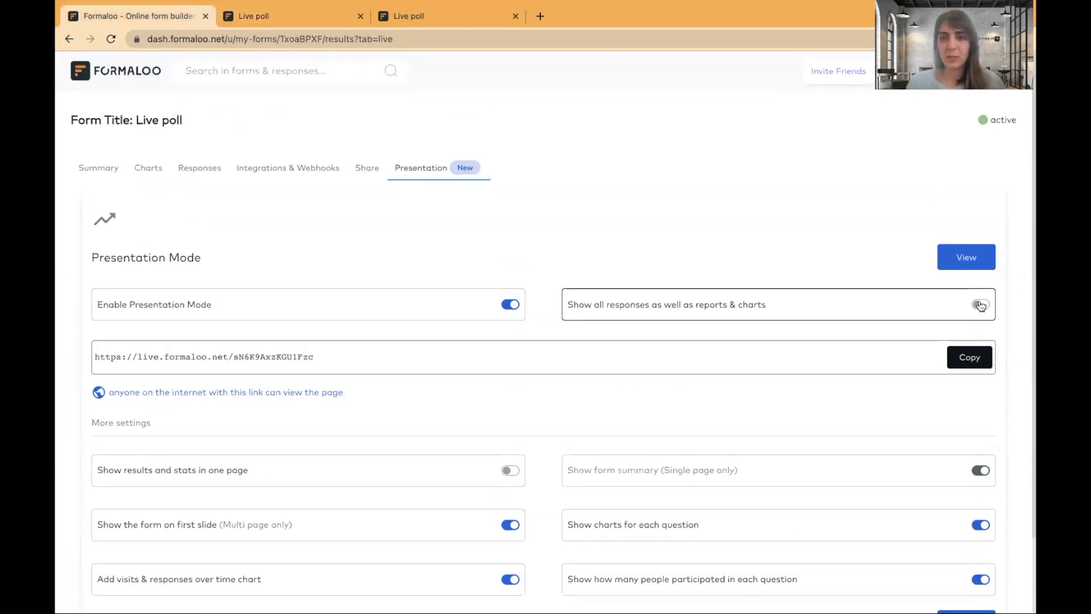
left_click(981, 305)
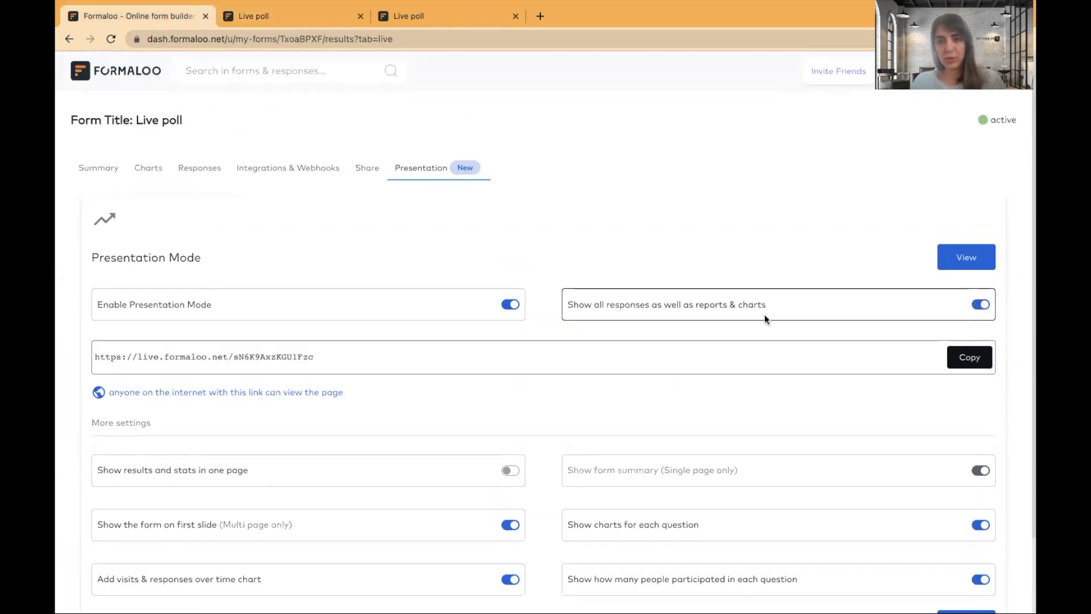
left_click(964, 260)
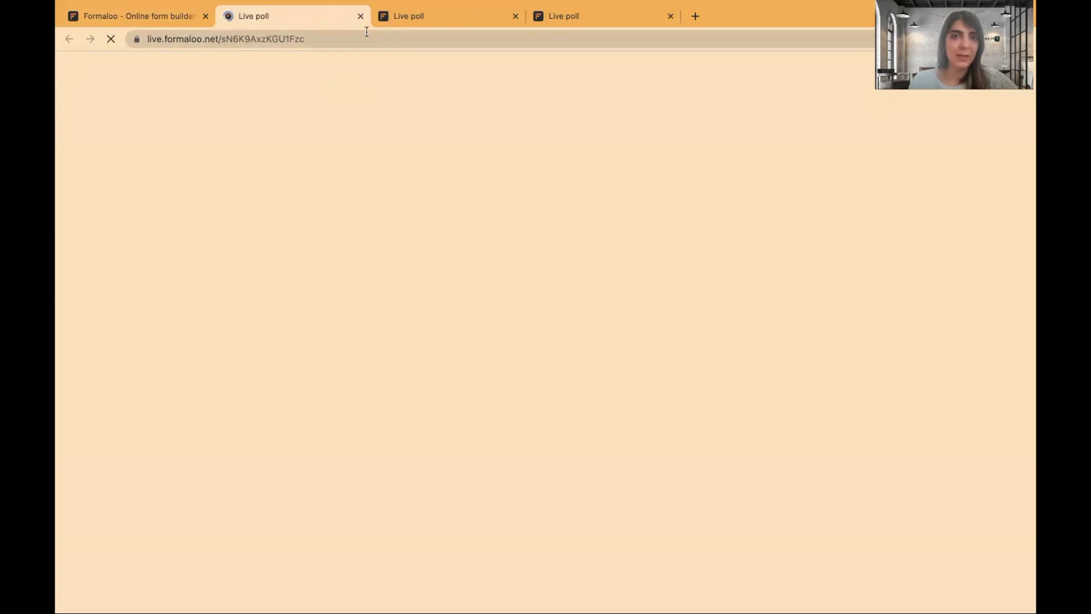
scroll(110, 499, "down", 3)
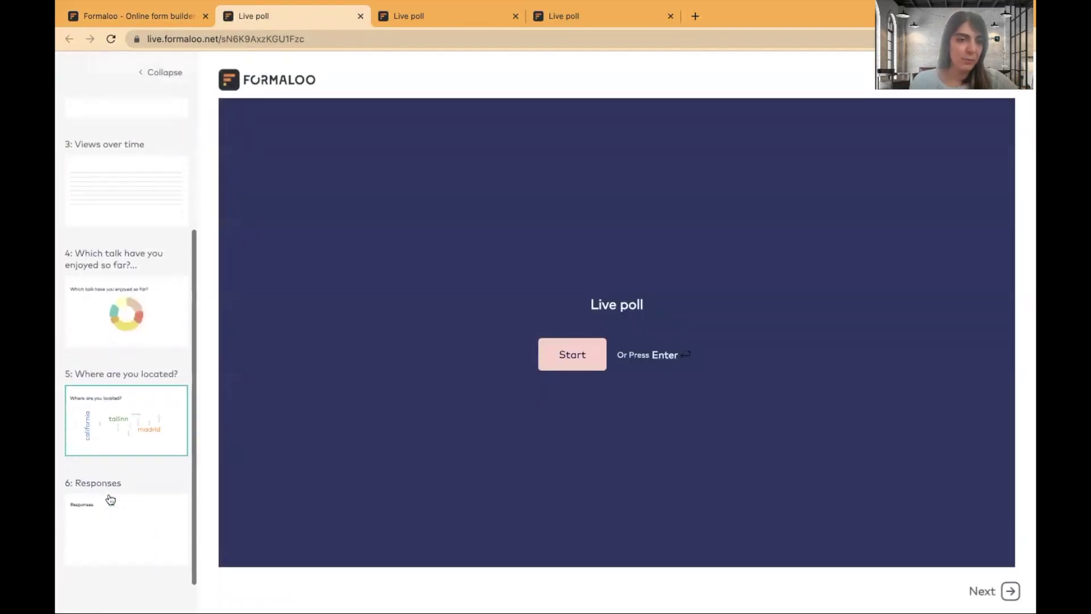
Step: Switch between dashboard and presentation tabs, then settle on the Responses slide
left_click(121, 519)
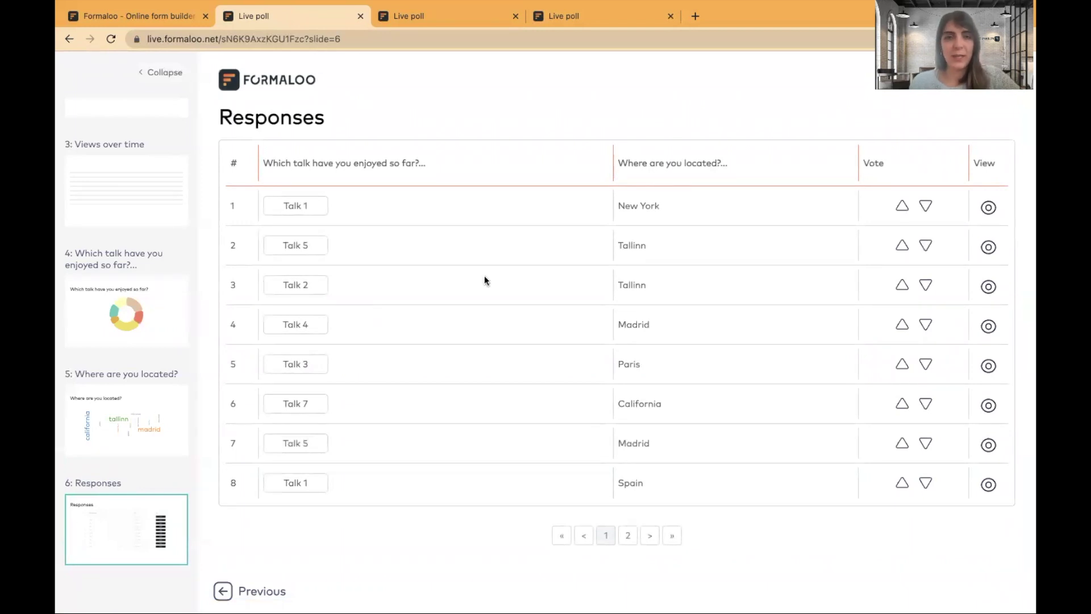
left_click(138, 19)
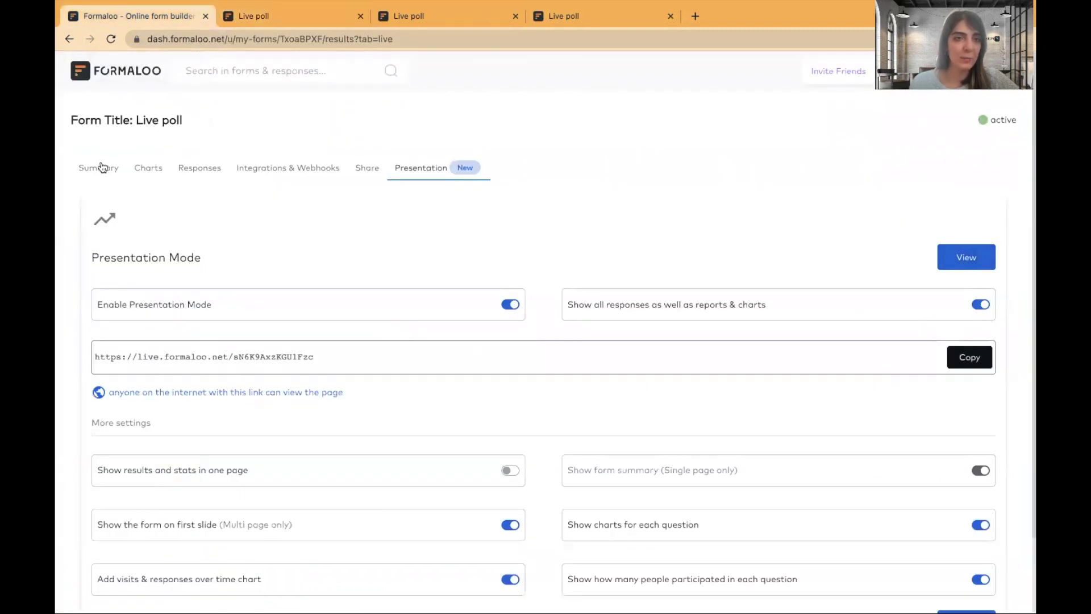
left_click(284, 15)
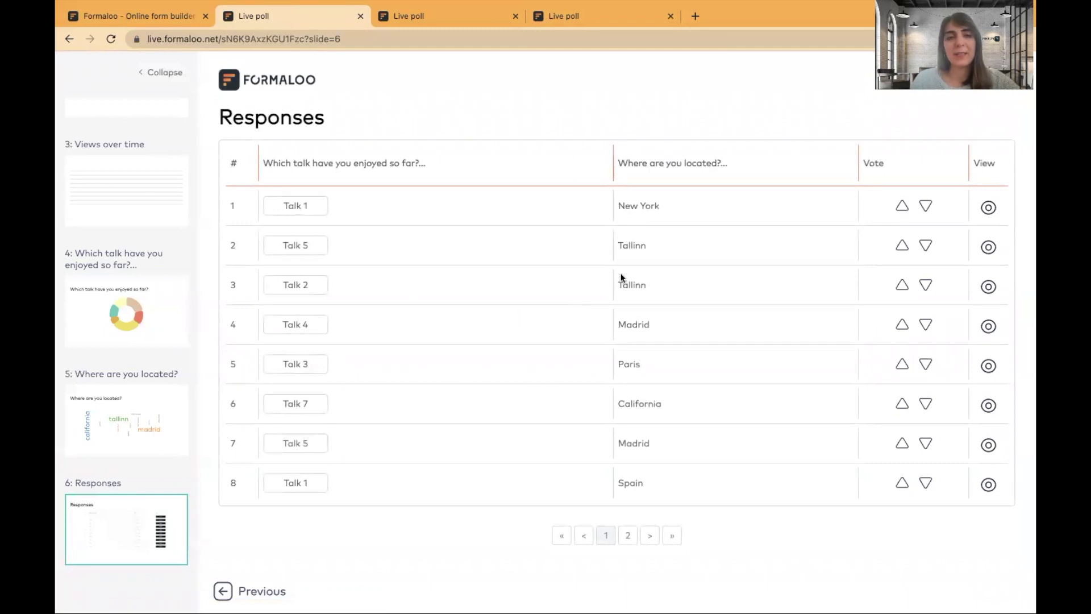
scroll(142, 219, "up", 3)
left_click(146, 165)
scroll(146, 341, "down", 3)
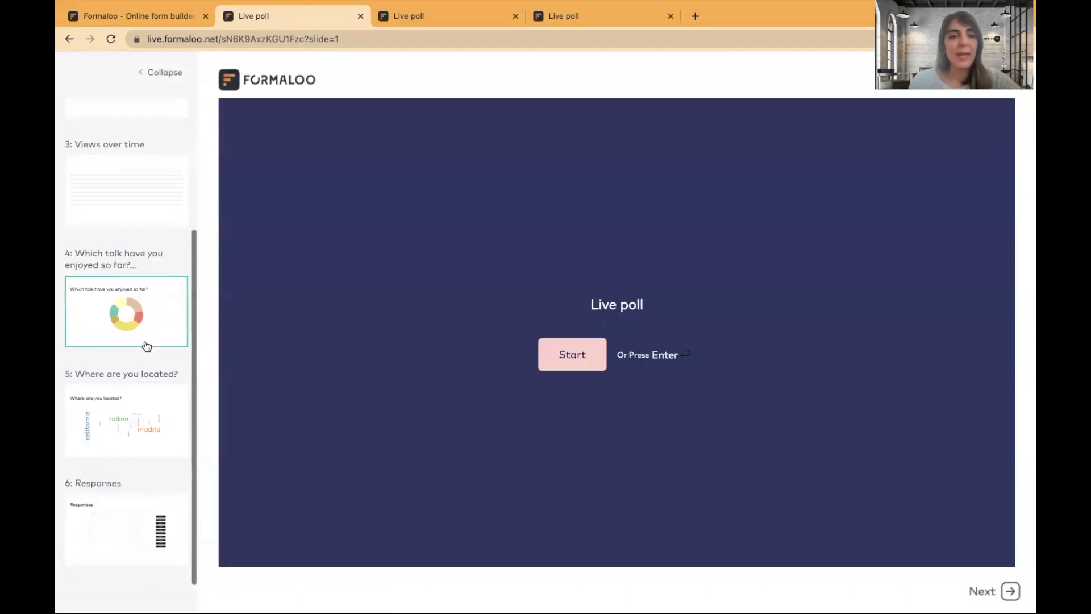
left_click(157, 514)
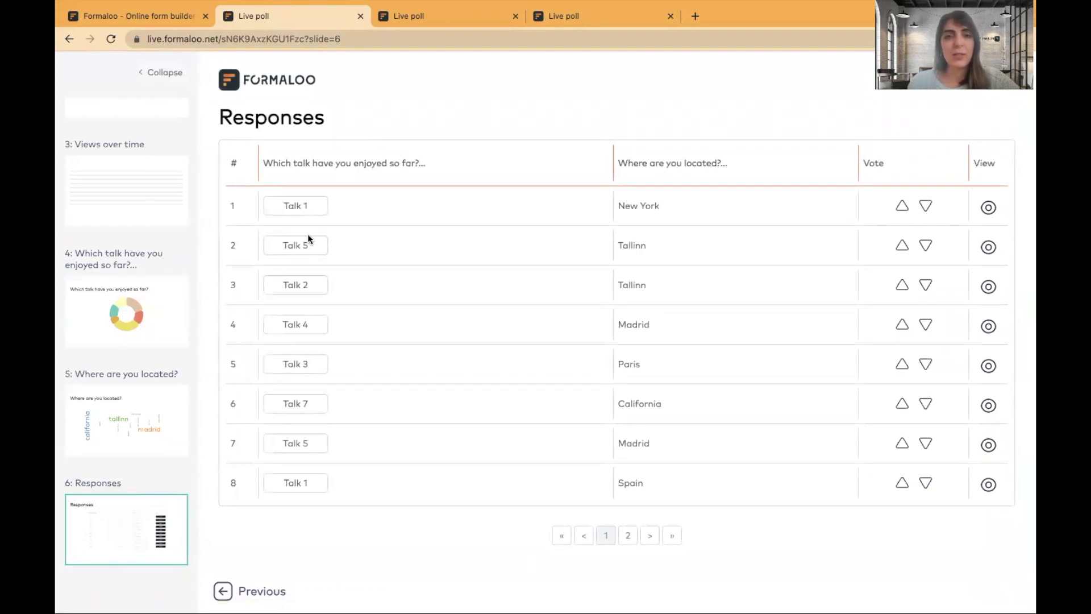
Step: Up-vote the first response, down-vote the second, and return to slide 1
left_click(902, 207)
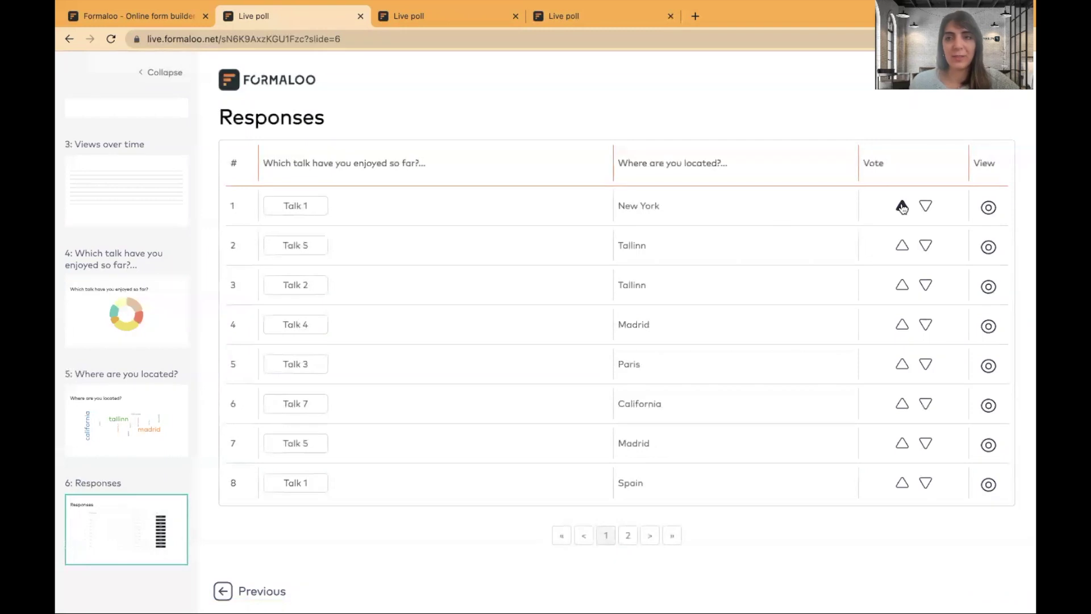
left_click(926, 248)
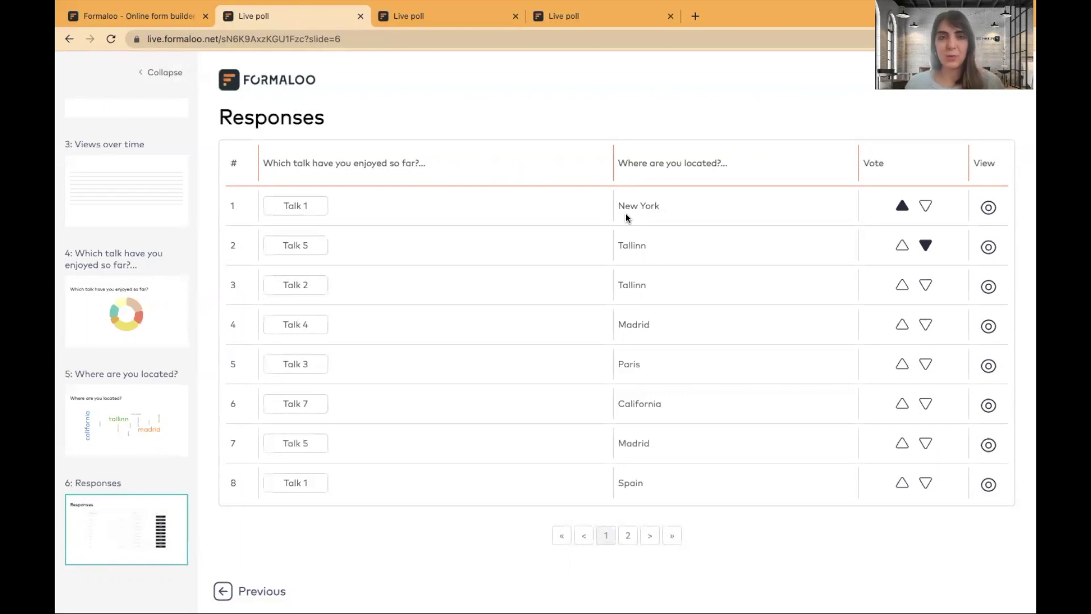
scroll(123, 150, "up", 3)
left_click(123, 150)
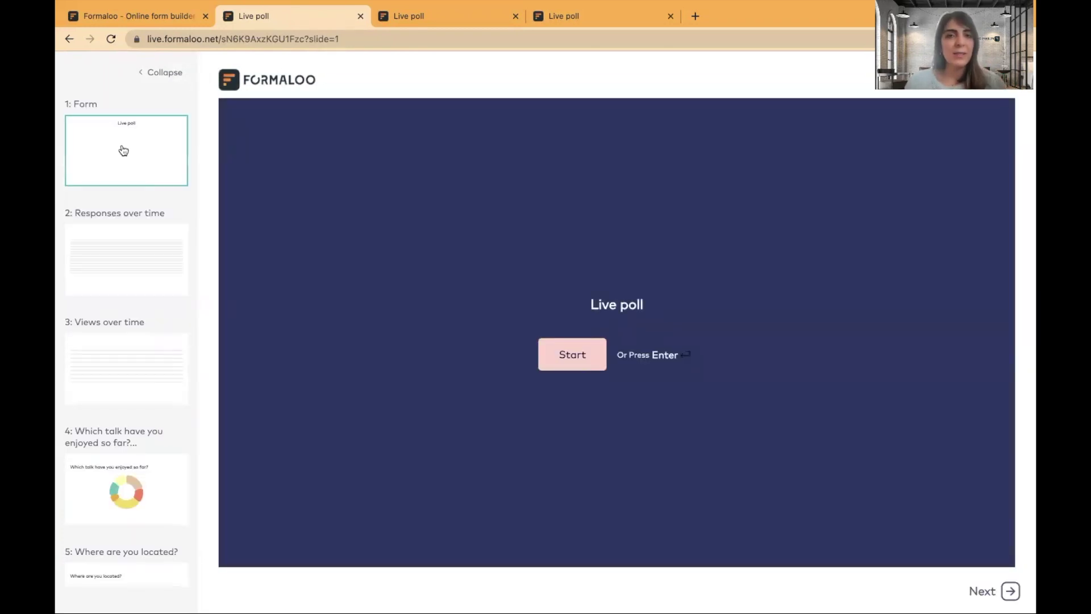
Step: Create a blank single-step form titled 'NPS feedback' from the main dashboard
key("ctrl+shift+Tab")
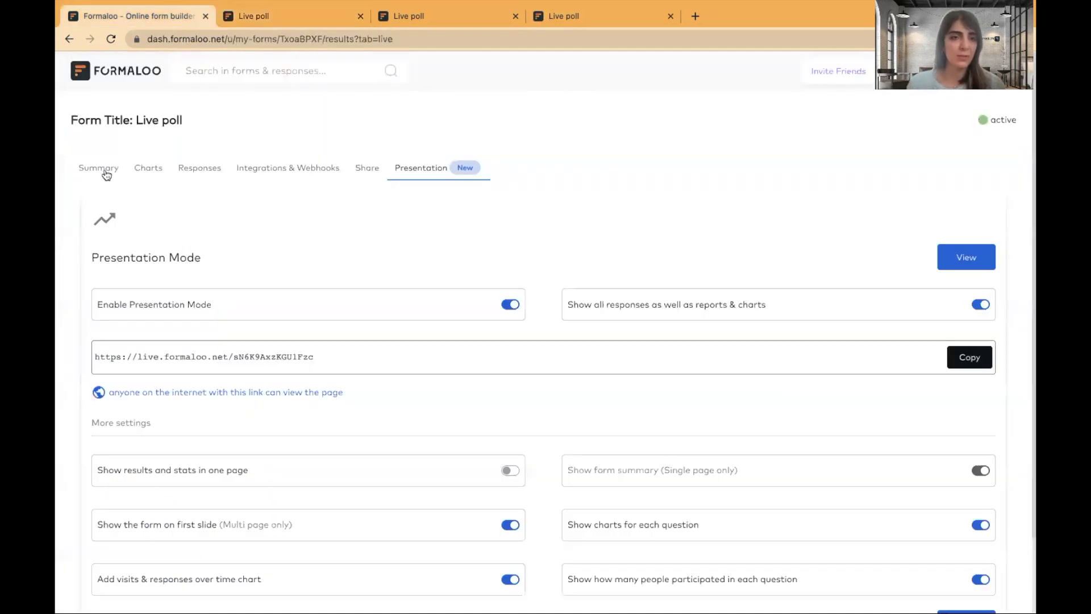
left_click(106, 175)
left_click(142, 74)
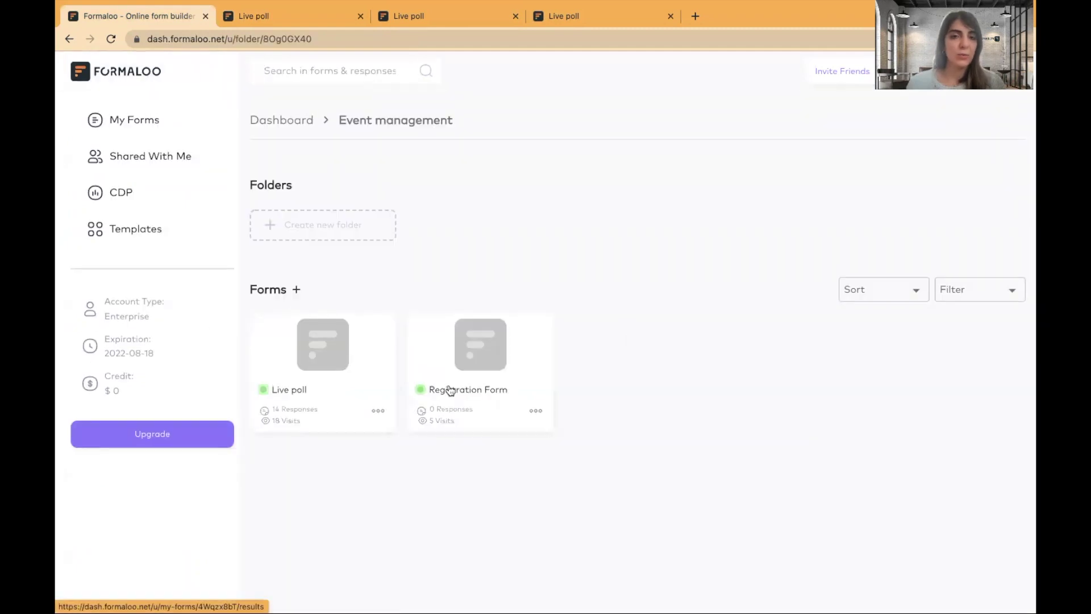
left_click(297, 227)
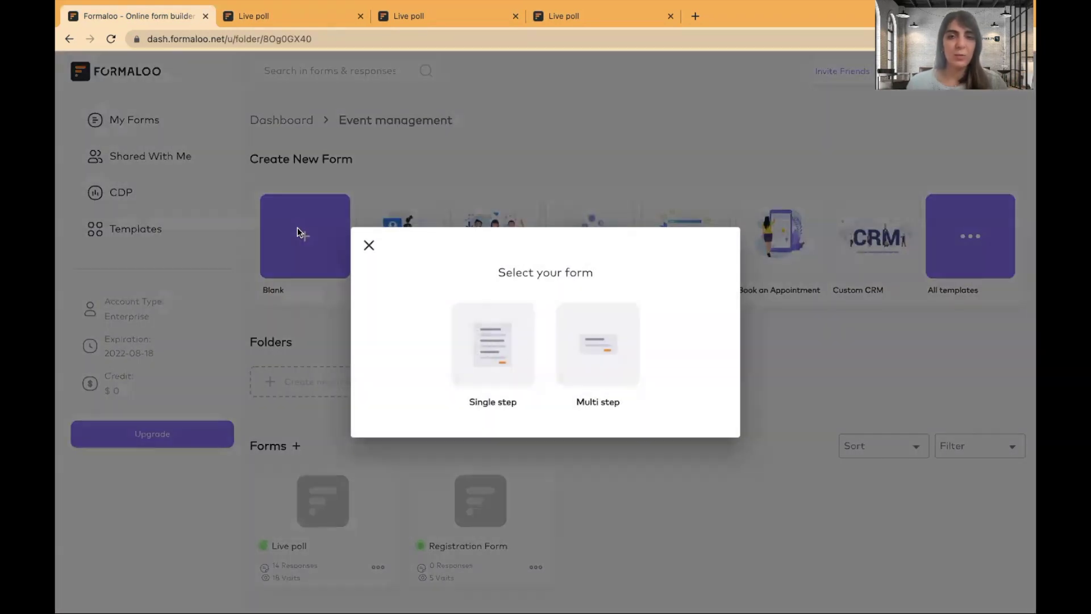
left_click(496, 368)
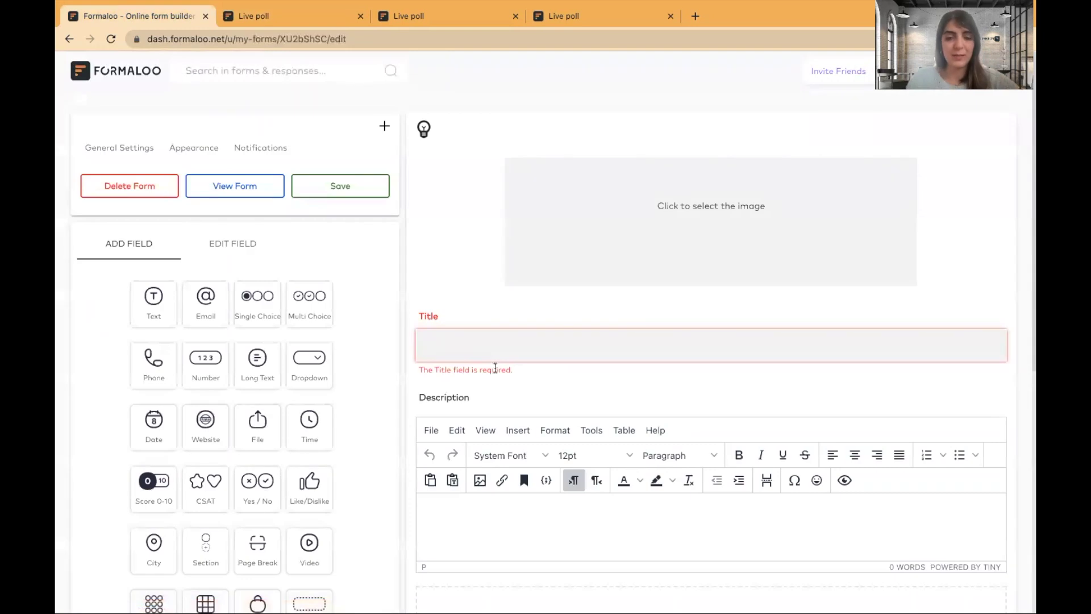
type("NPS")
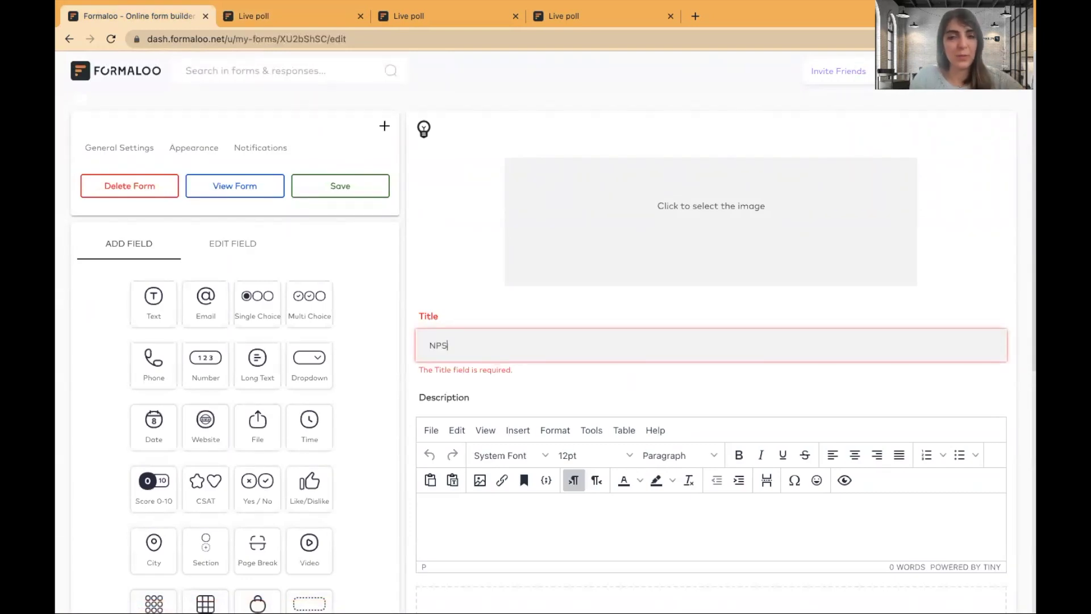
type(" feedback")
Step: Add a required 0–10 question 'How likely are you to recommend our event to your friends and colleagues?'
scroll(271, 372, "down", 3)
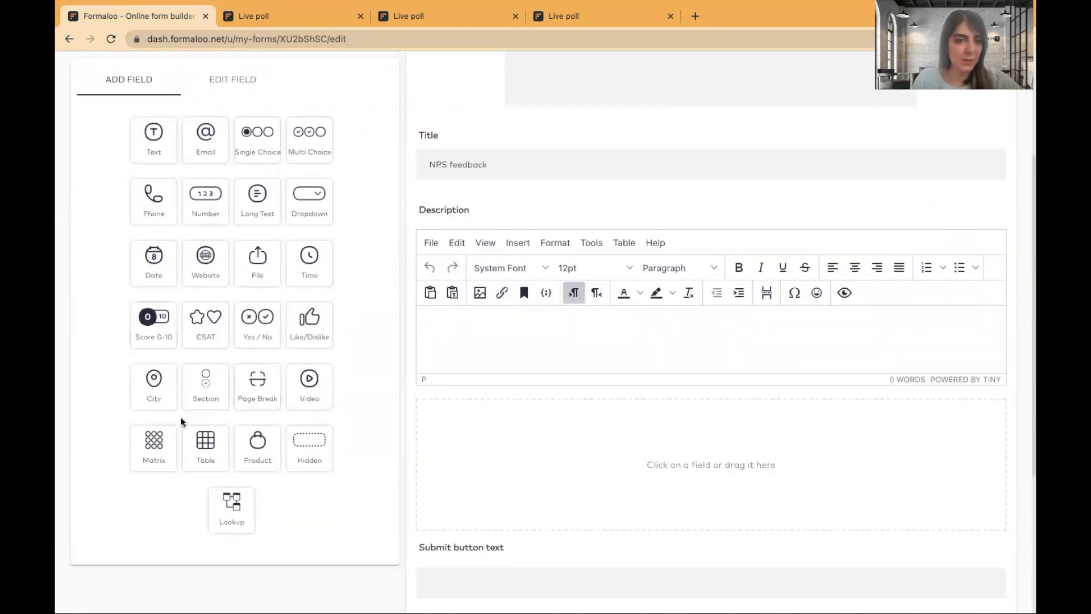
left_click_drag(155, 322, 616, 442)
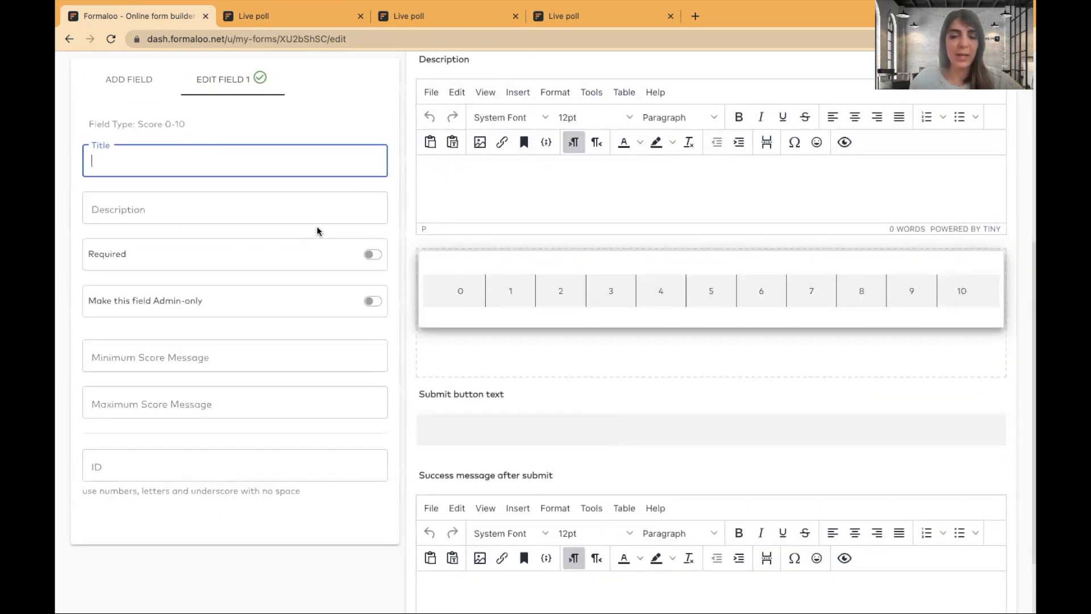
type("How")
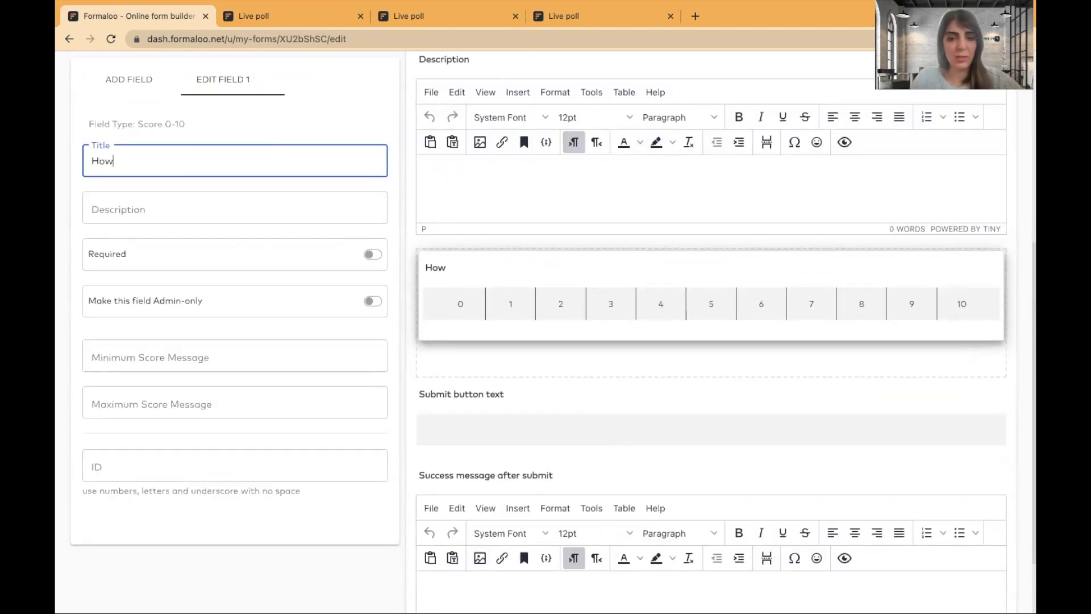
type(" likely are you to recommend our event to your friends and colleagues?")
left_click(374, 255)
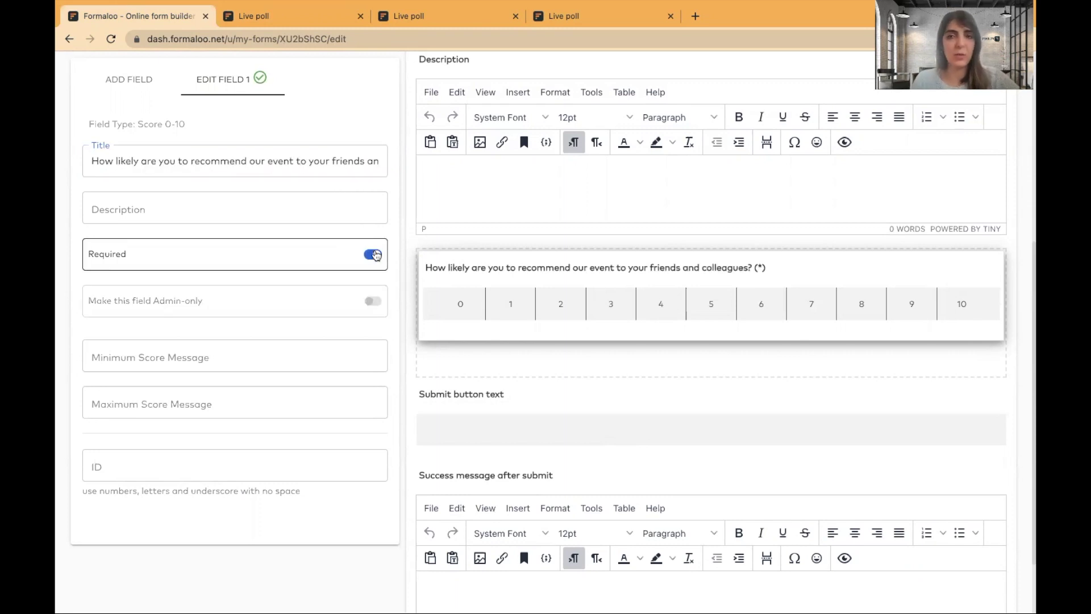
left_click(131, 84)
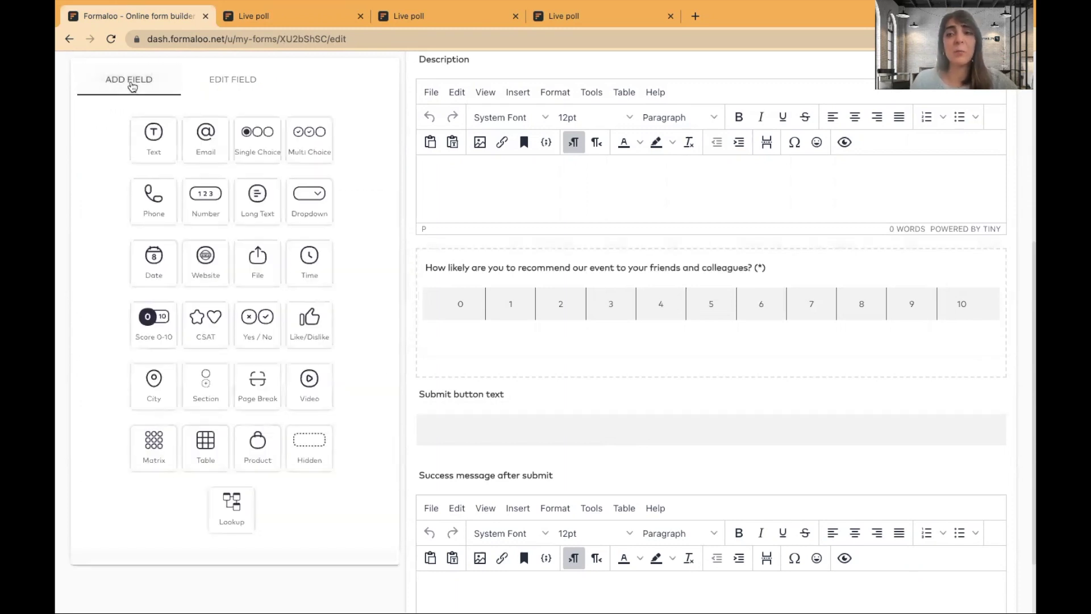
Step: Add a long text question 'Would you let us know more about your feedback?'
scroll(602, 249, "down", 3)
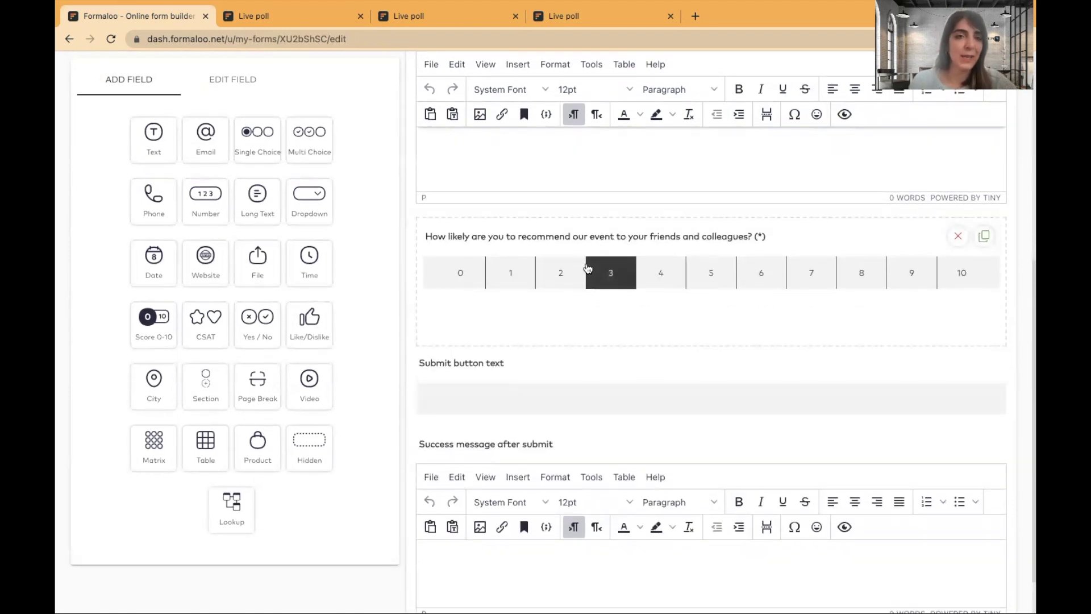
left_click(259, 207)
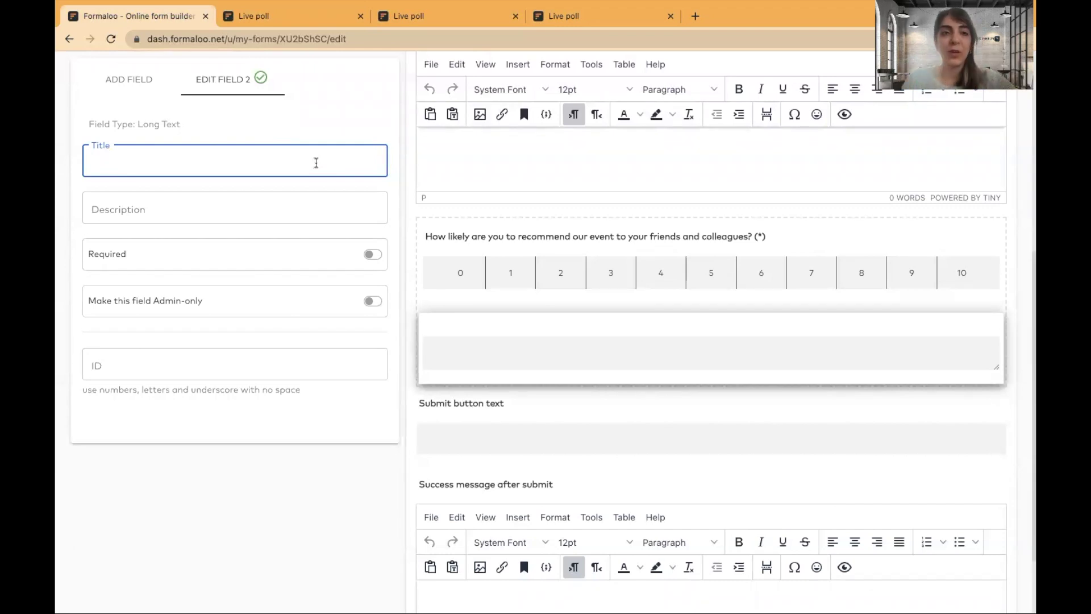
type("Would you let us know more about your feedback?")
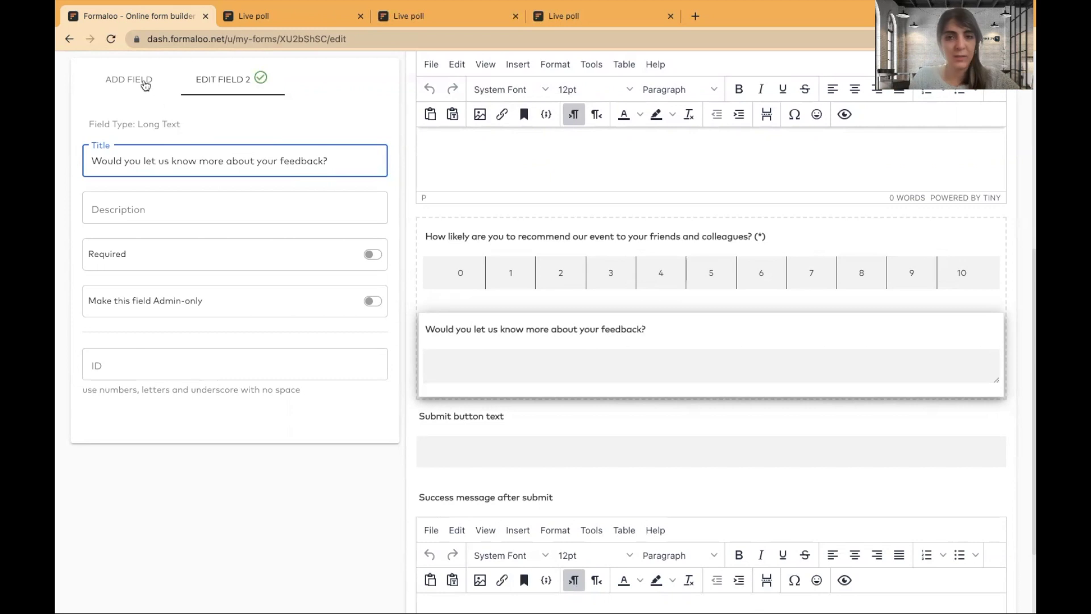
left_click(145, 84)
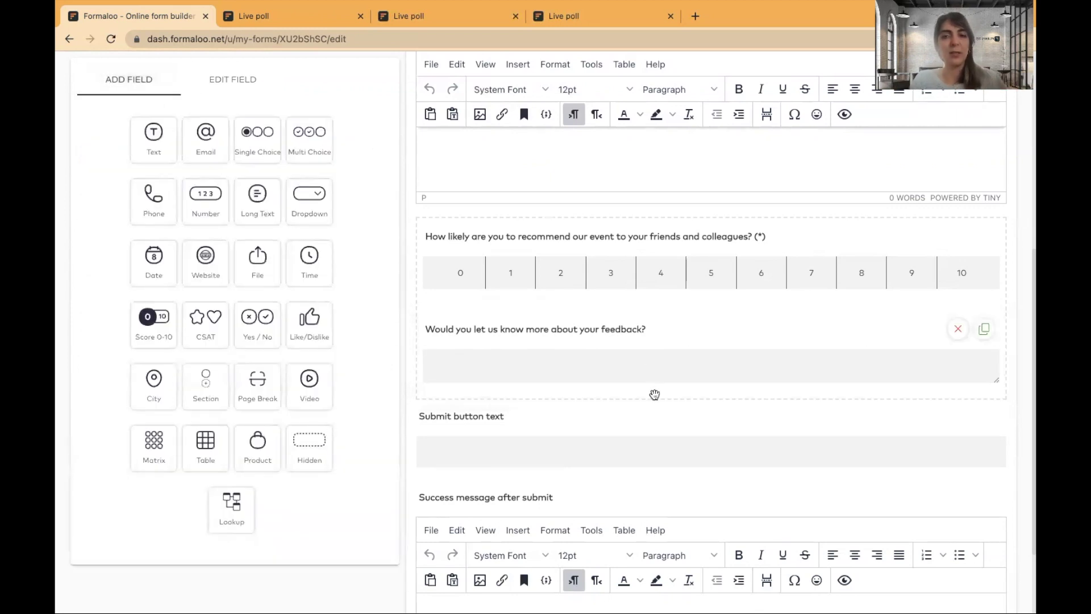
scroll(652, 267, "up", 5)
Step: Save the form, review the published form in a new tab, then close the editor's confirmation
left_click(345, 181)
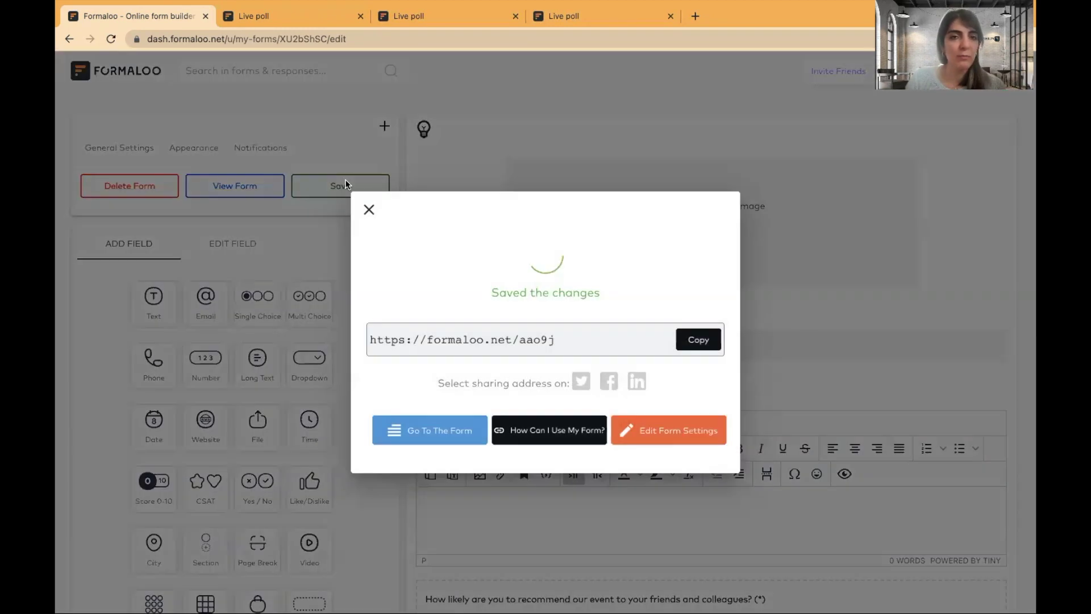
left_click(439, 426)
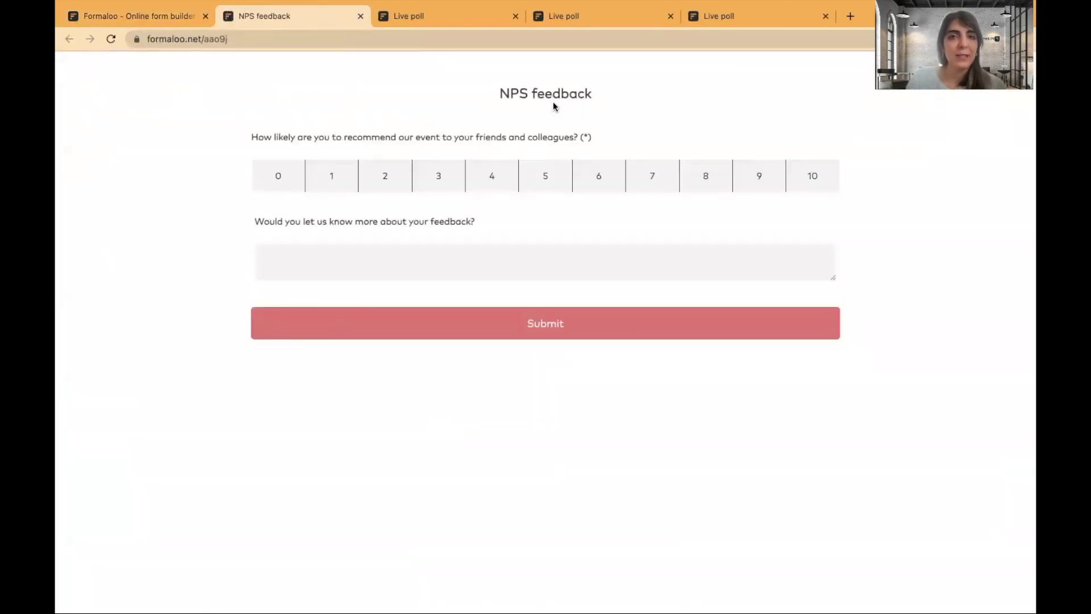
left_click_drag(496, 94, 703, 89)
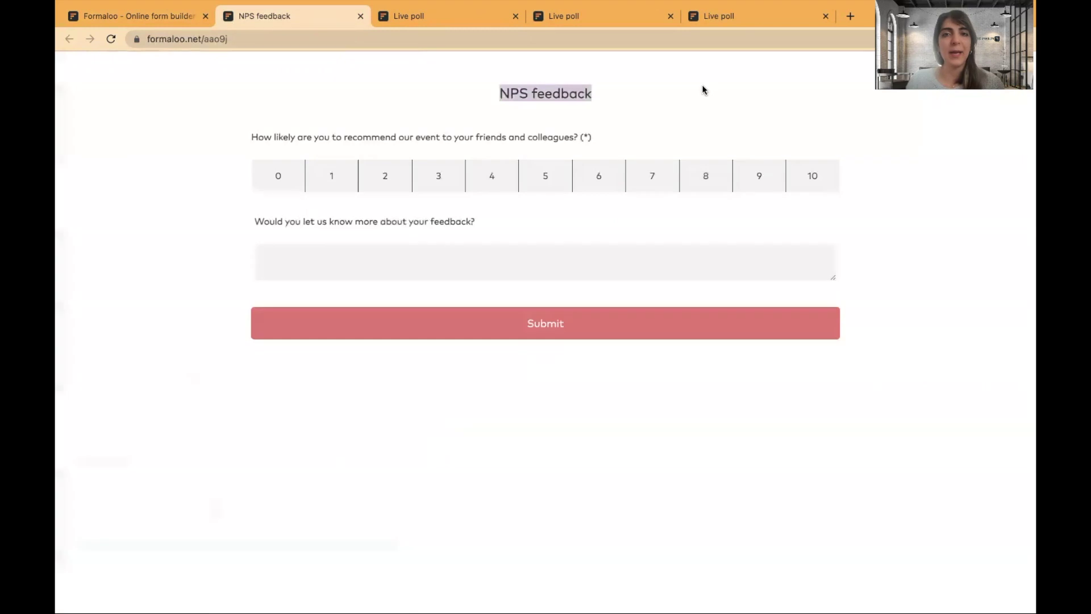
left_click(144, 16)
left_click(366, 214)
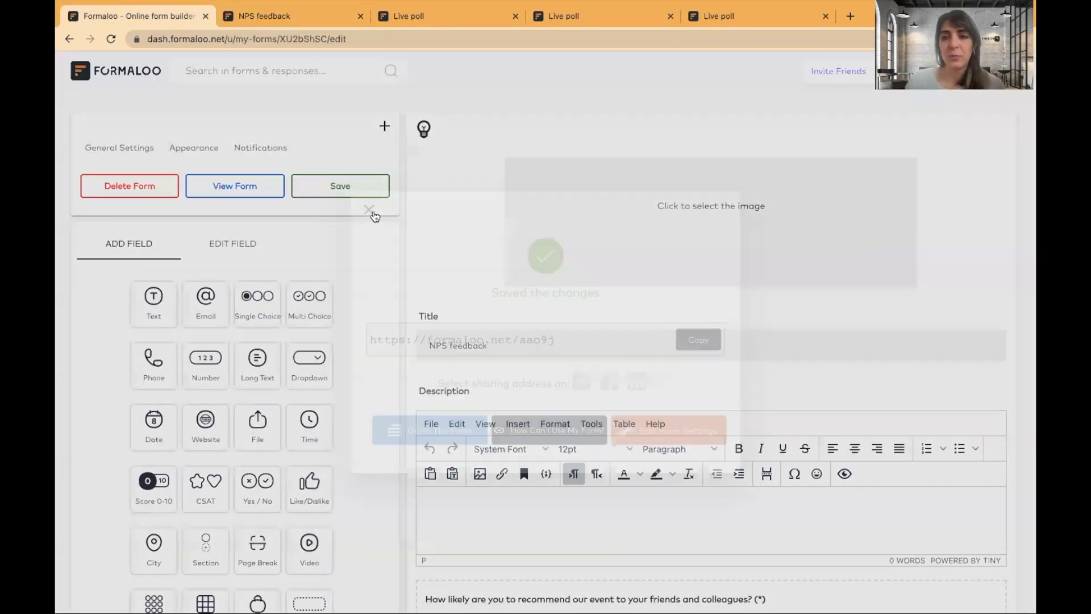